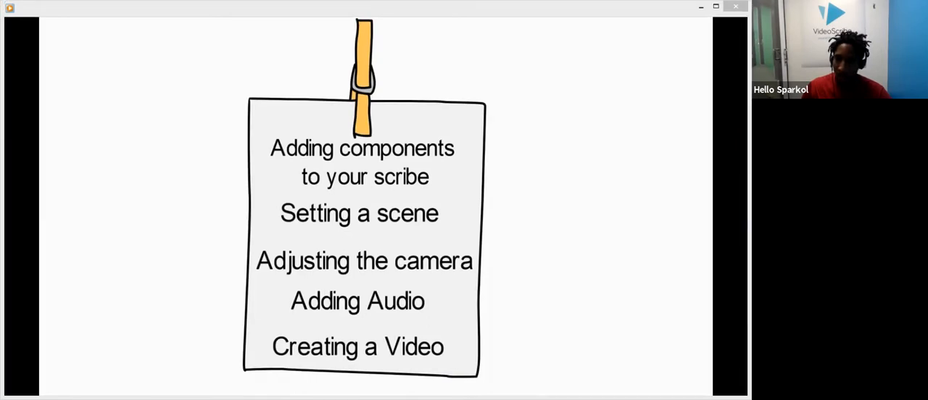
# Step: Switch to VideoScribe and create a new scribe
pyautogui.hotkey('alt', 'Tab')
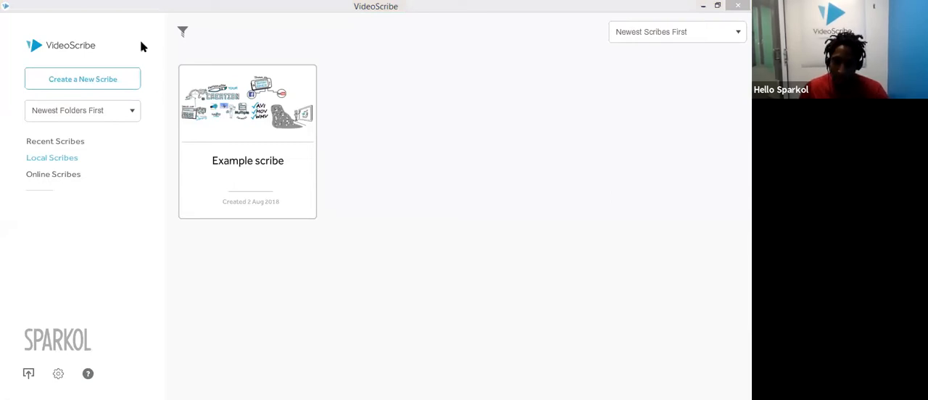
pyautogui.click(119, 82)
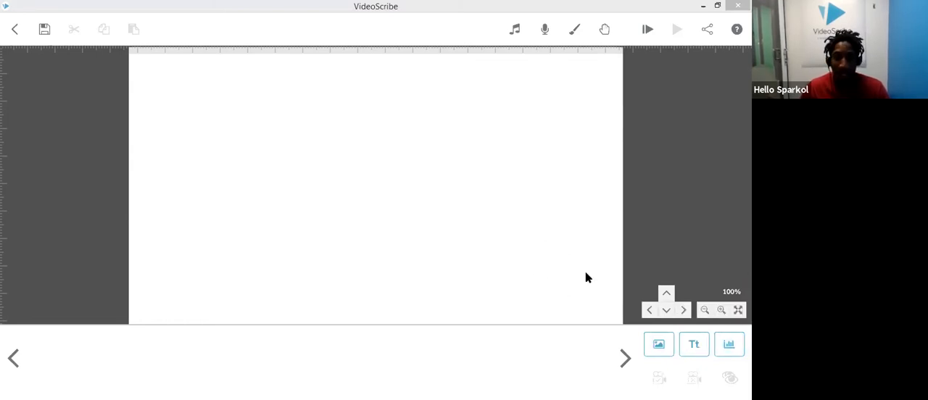
# Step: Add a text element reading "learning around the world" to the canvas
pyautogui.click(696, 346)
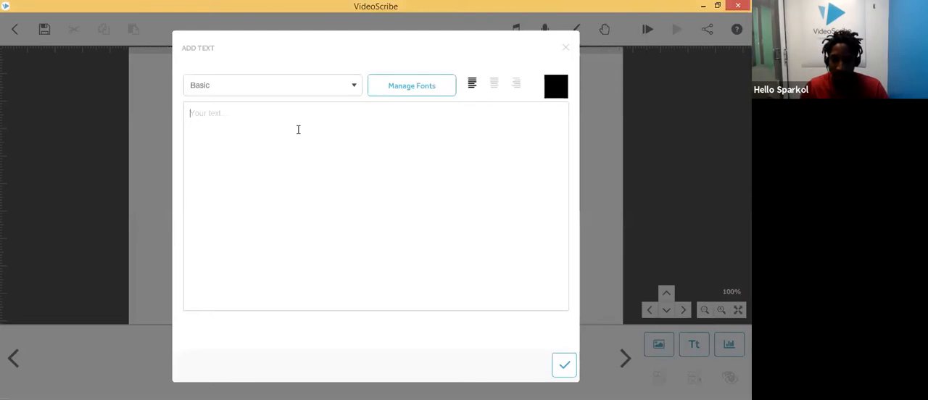
pyautogui.write('lEArning')
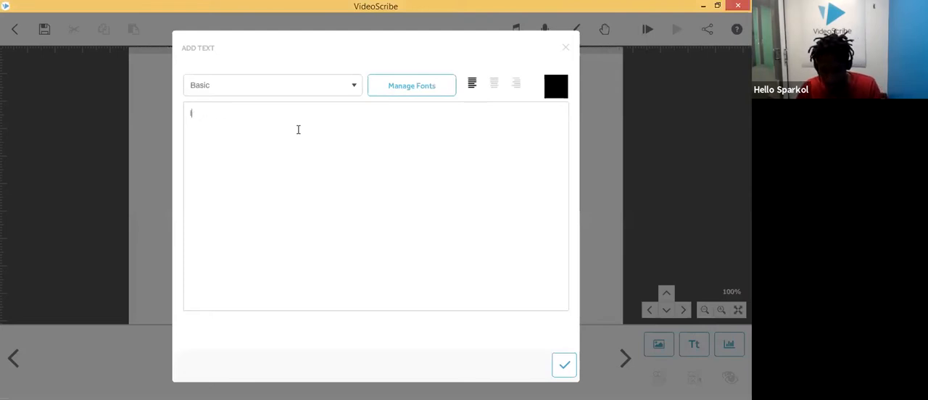
pyautogui.press('BackSpace')
pyautogui.press('BackSpace')
pyautogui.press('BackSpace')
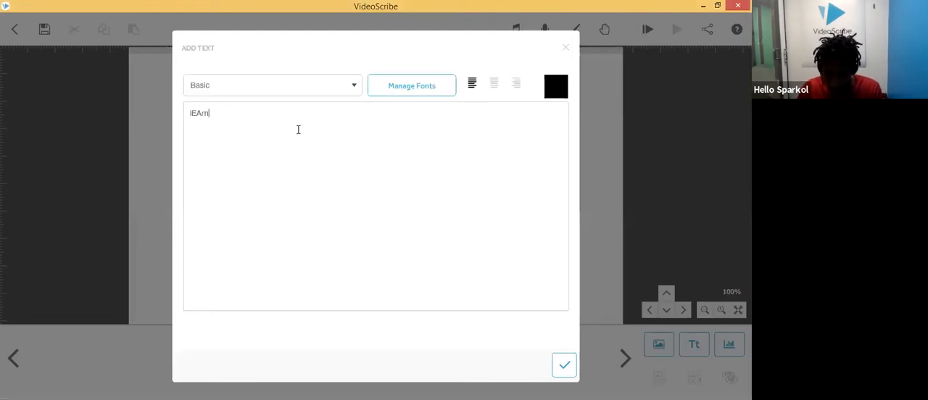
pyautogui.press('BackSpace')
pyautogui.press('BackSpace')
pyautogui.press('BackSpace')
pyautogui.press('BackSpace')
pyautogui.press('BackSpace')
pyautogui.write('learning around the work')
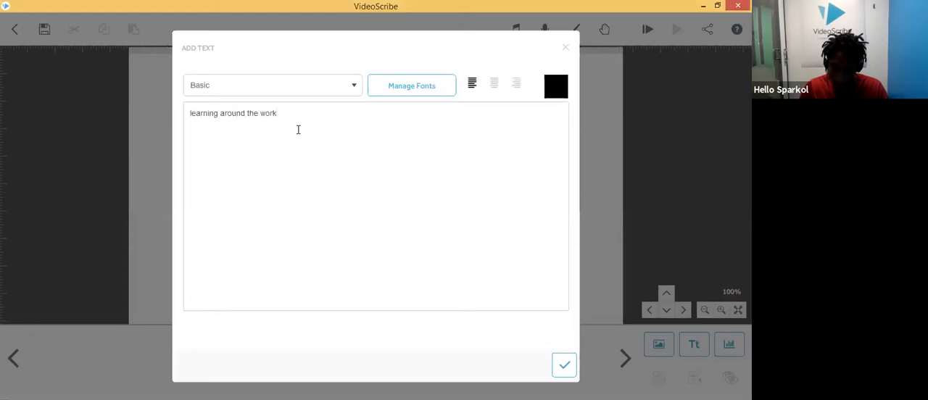
pyautogui.press('BackSpace')
pyautogui.write('ld')
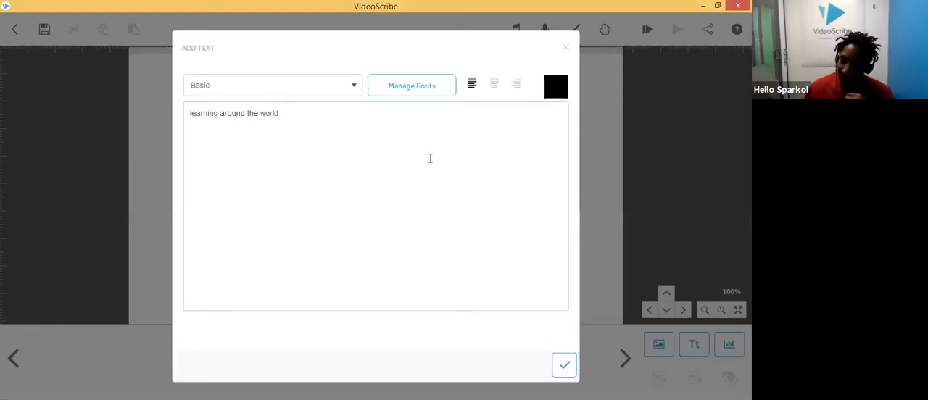
pyautogui.click(564, 368)
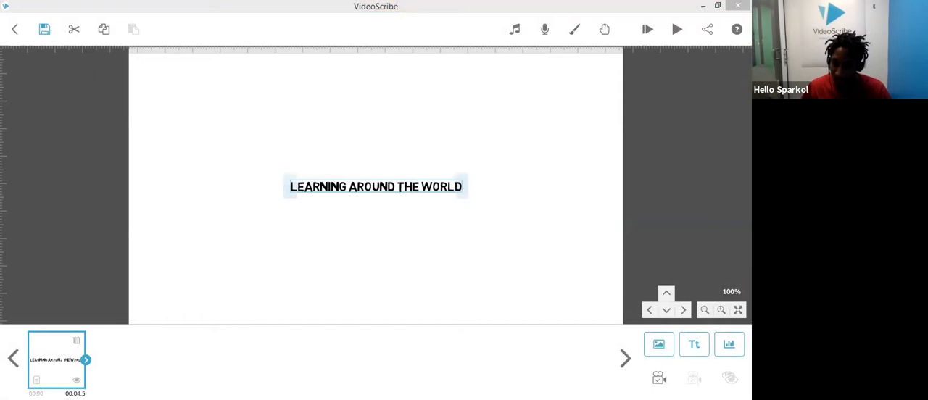
# Step: Enlarge the title text to nearly the full canvas width and move it to the top of the canvas
pyautogui.moveTo(297, 187); pyautogui.dragTo(290, 189)
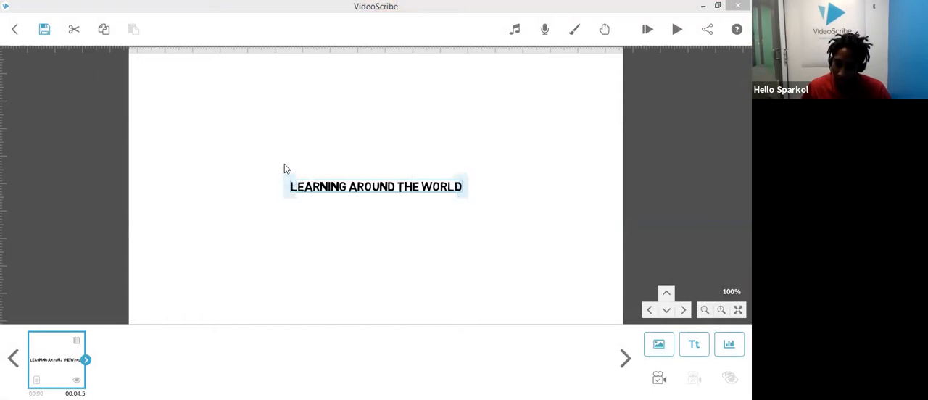
pyautogui.moveTo(290, 180); pyautogui.dragTo(275, 174)
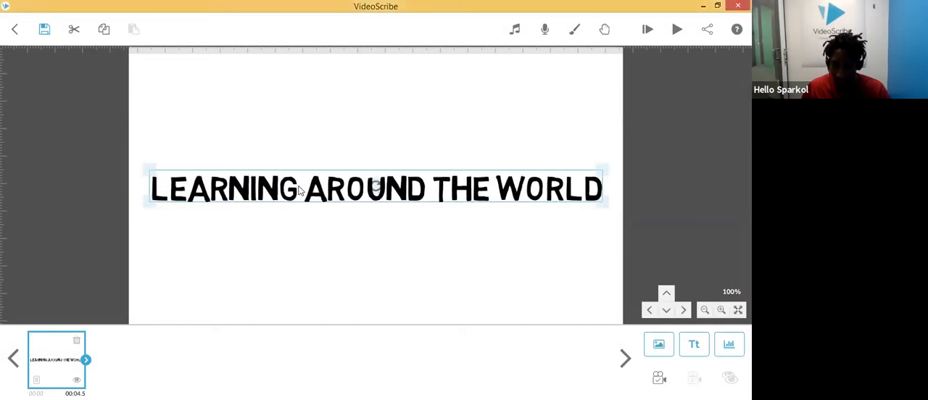
pyautogui.moveTo(338, 190); pyautogui.dragTo(330, 91)
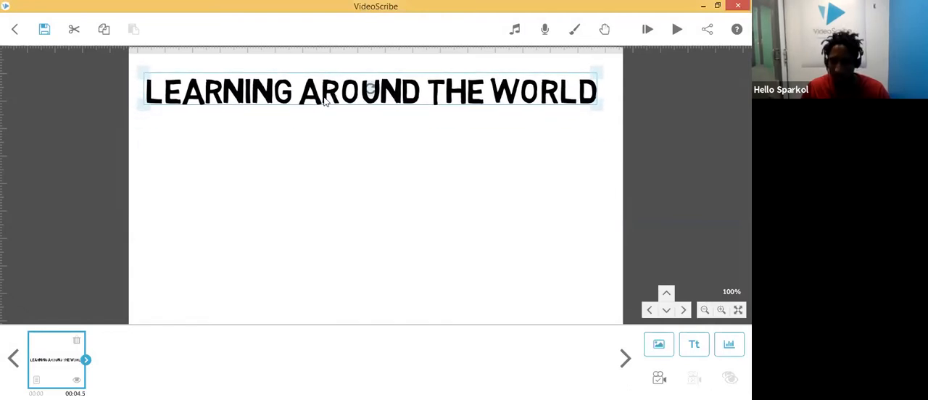
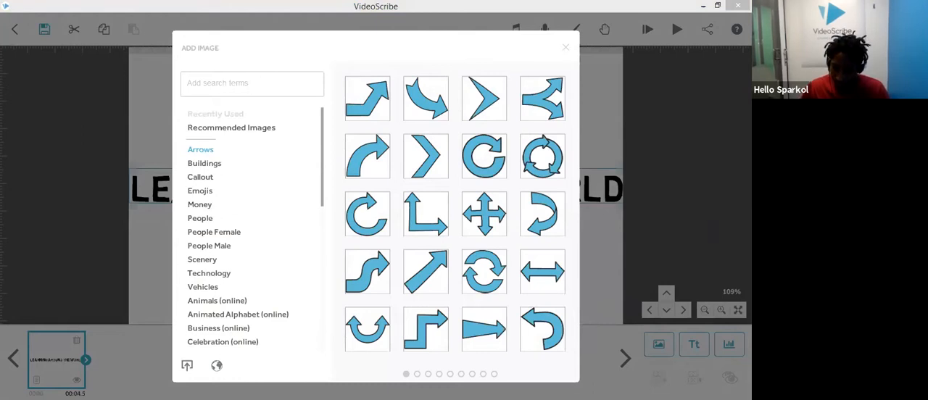
# Step: Browse the image library categories, from Arrows through Emojis down to World (online)
pyautogui.click(205, 167)
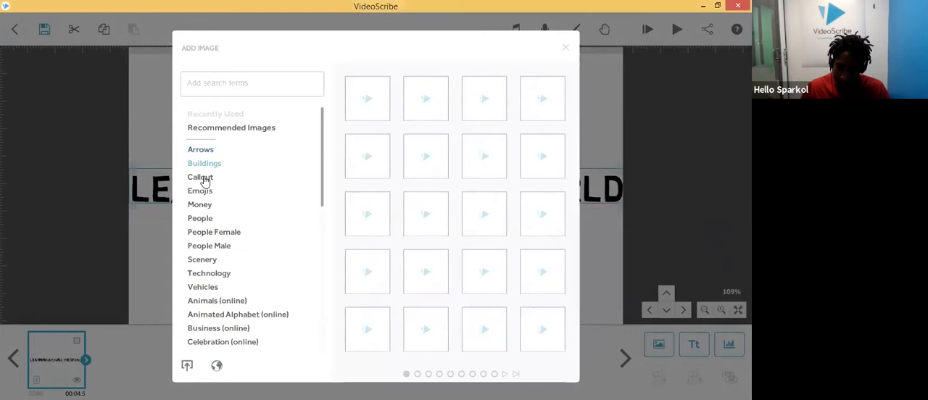
pyautogui.click(203, 178)
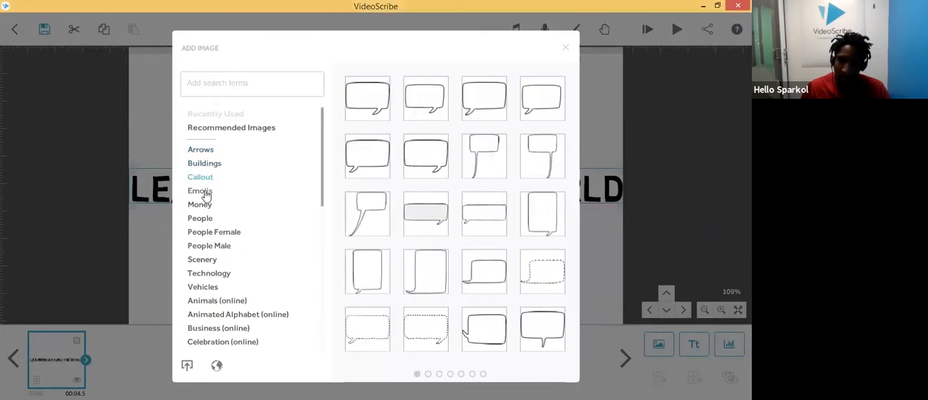
pyautogui.click(205, 193)
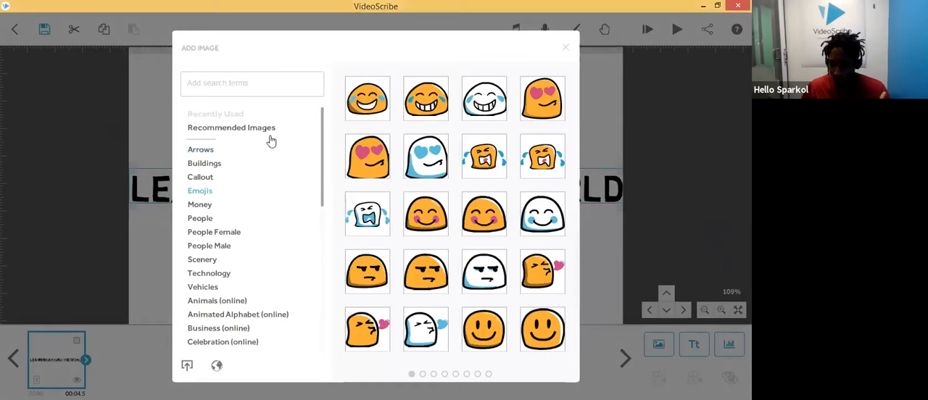
pyautogui.moveTo(323, 158); pyautogui.dragTo(323, 314)
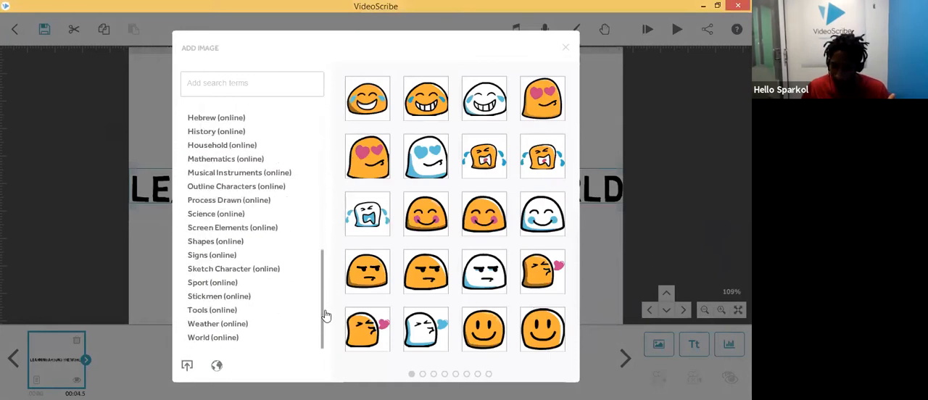
pyautogui.click(229, 341)
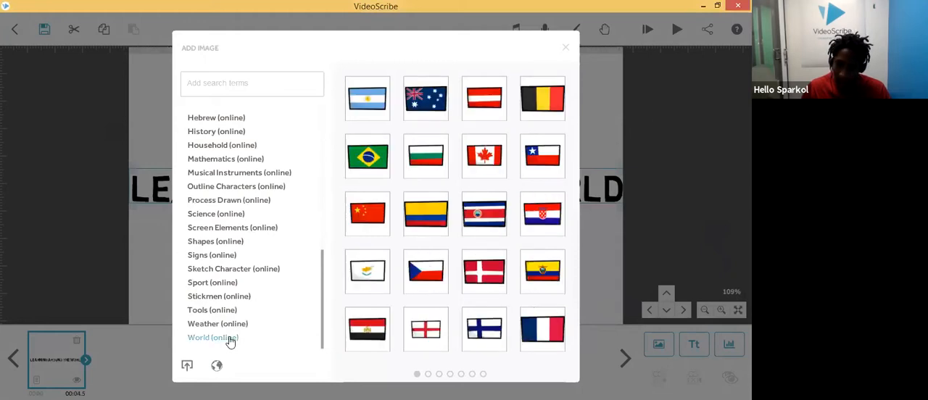
# Step: Search the image library for "globe" and filter the results to the colour style
pyautogui.click(281, 84)
pyautogui.write('globe')
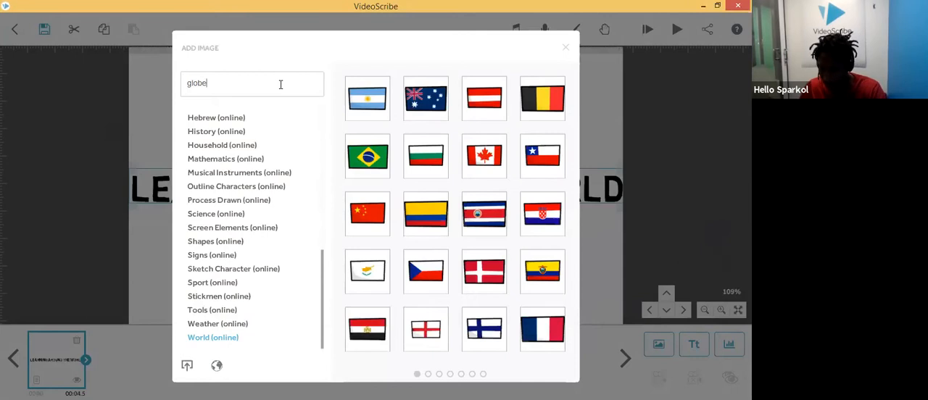
pyautogui.press('Return')
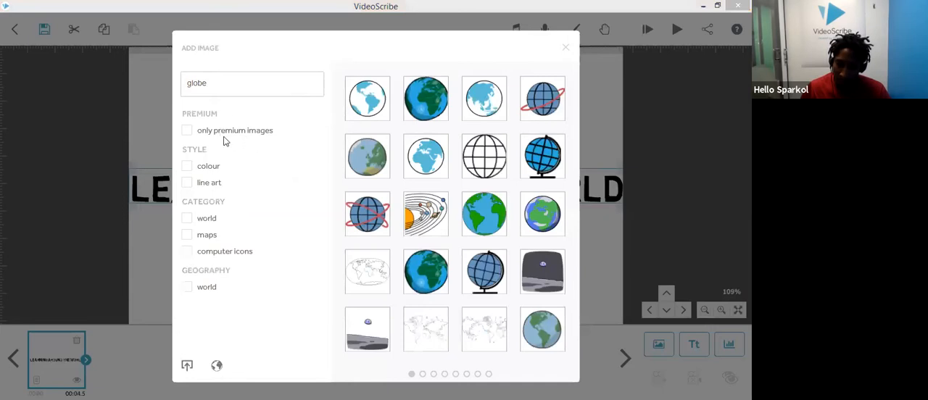
pyautogui.click(191, 168)
pyautogui.click(190, 168)
pyautogui.click(192, 183)
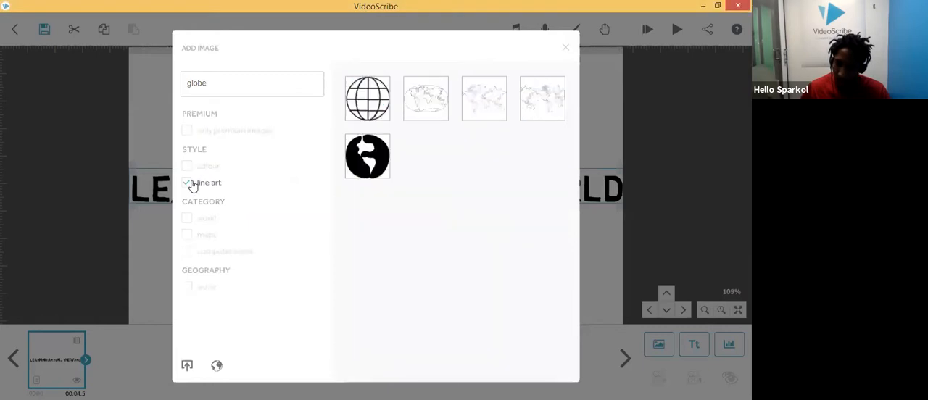
pyautogui.click(192, 184)
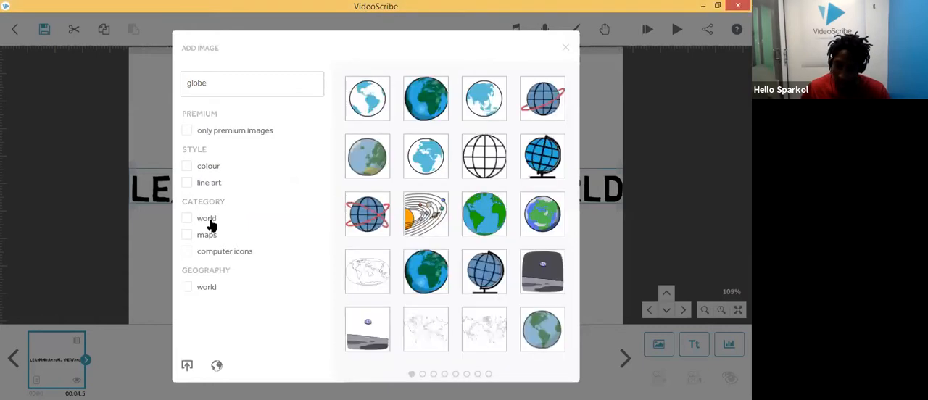
pyautogui.click(190, 235)
pyautogui.click(187, 233)
pyautogui.click(190, 219)
pyautogui.click(191, 220)
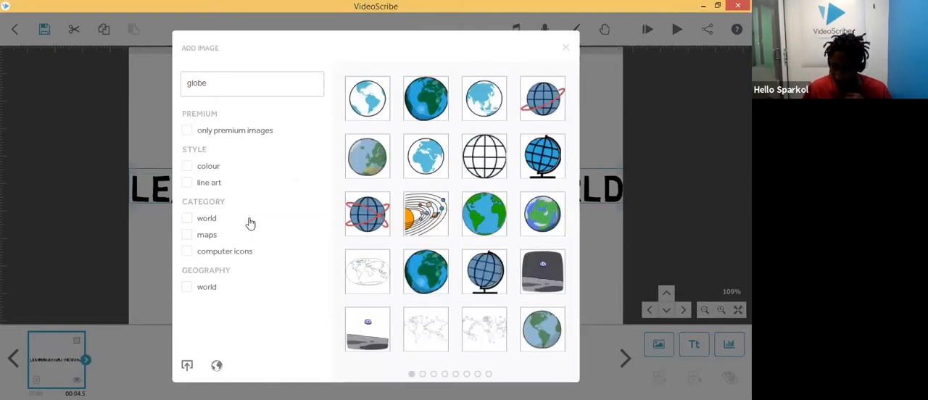
pyautogui.click(202, 168)
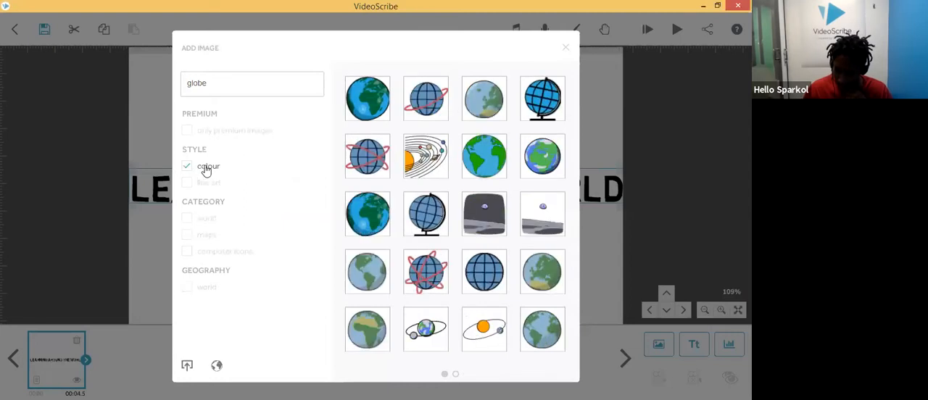
# Step: Add a colour globe image, shrink it and place it below the title text
pyautogui.click(373, 95)
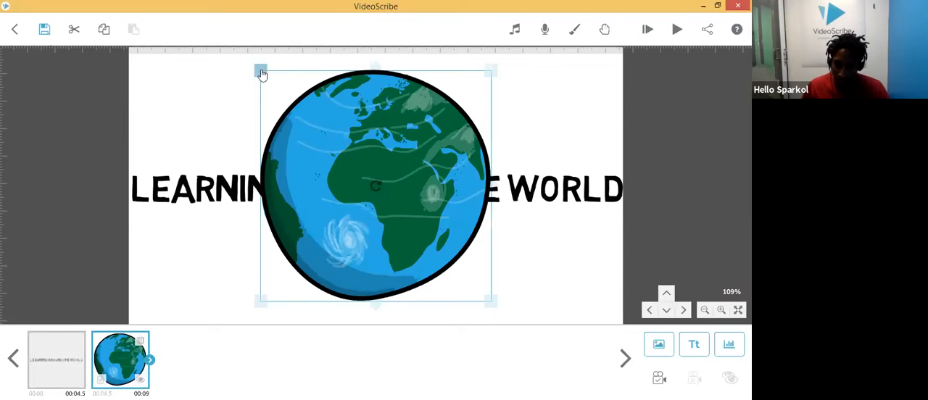
pyautogui.moveTo(261, 73); pyautogui.dragTo(317, 128)
pyautogui.moveTo(344, 150); pyautogui.dragTo(348, 233)
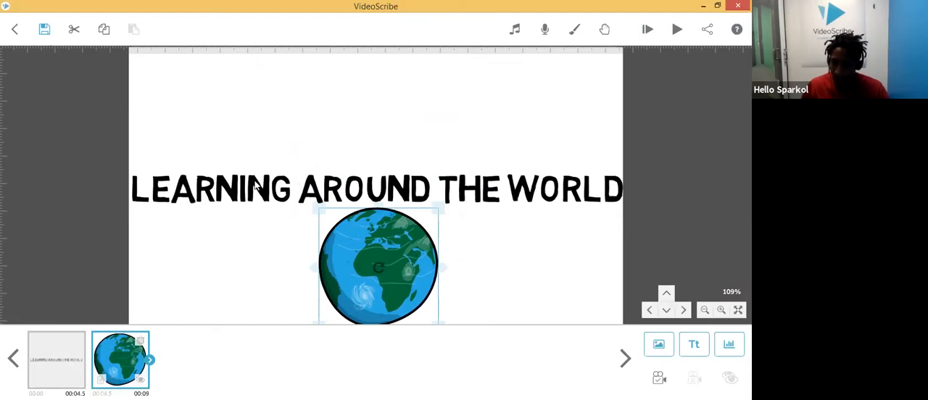
# Step: Move the title text back up to the top of the canvas
pyautogui.click(70, 369)
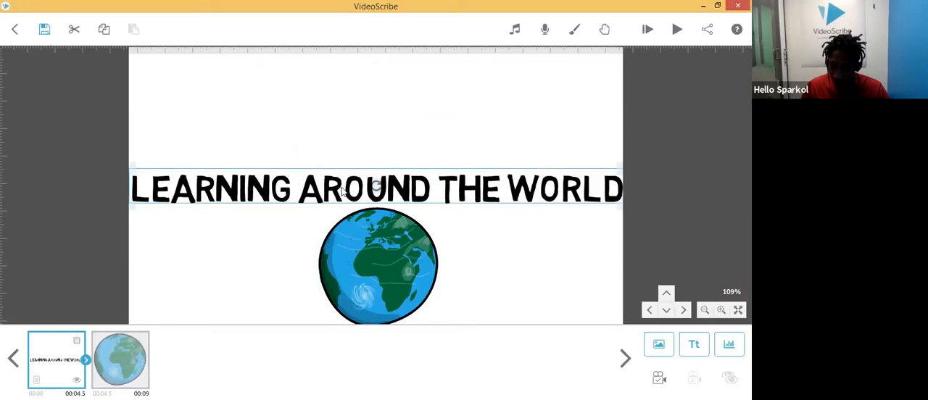
pyautogui.moveTo(343, 190); pyautogui.dragTo(345, 89)
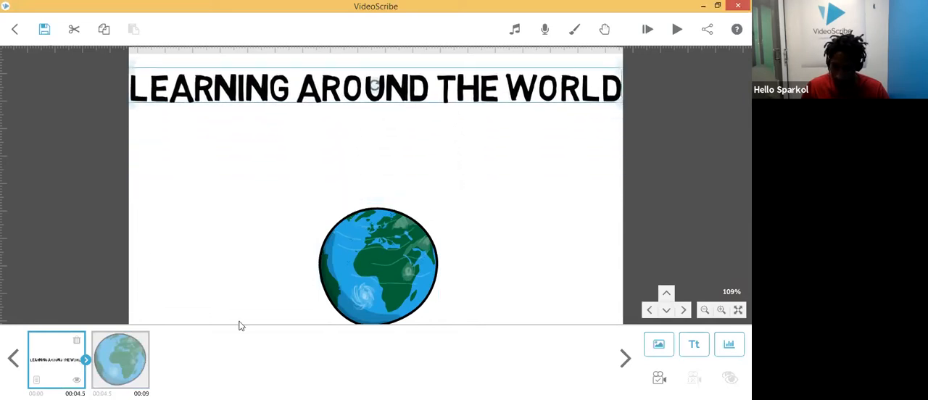
# Step: Move the globe up to sit centred beneath the title and rotate it slightly
pyautogui.click(363, 279)
pyautogui.moveTo(366, 263); pyautogui.dragTo(366, 198)
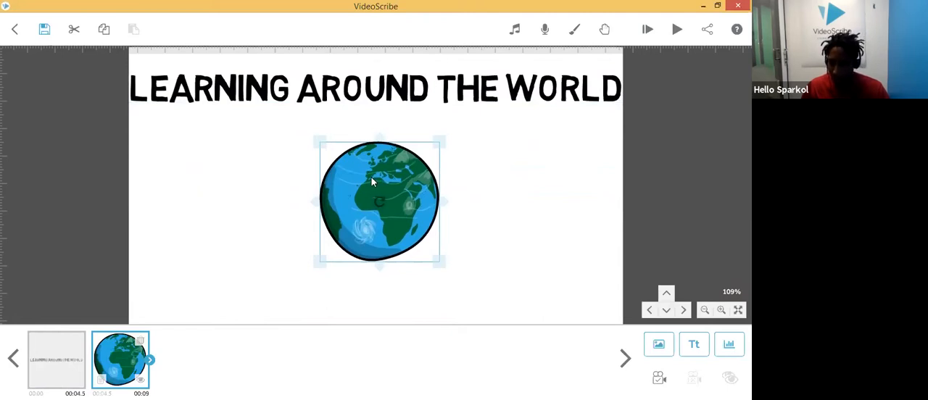
pyautogui.moveTo(377, 181)
pyautogui.mouseDown()
pyautogui.moveTo(356, 190)
pyautogui.moveTo(370, 184)
pyautogui.moveTo(363, 177)
pyautogui.mouseUp()
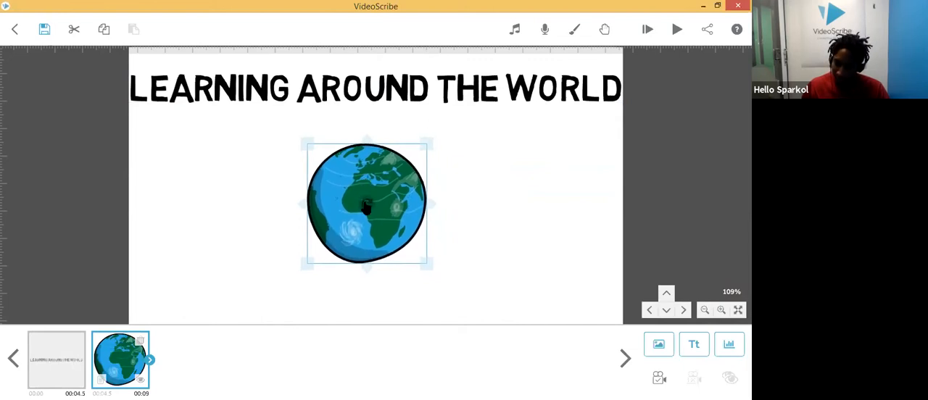
pyautogui.moveTo(366, 207); pyautogui.dragTo(406, 208)
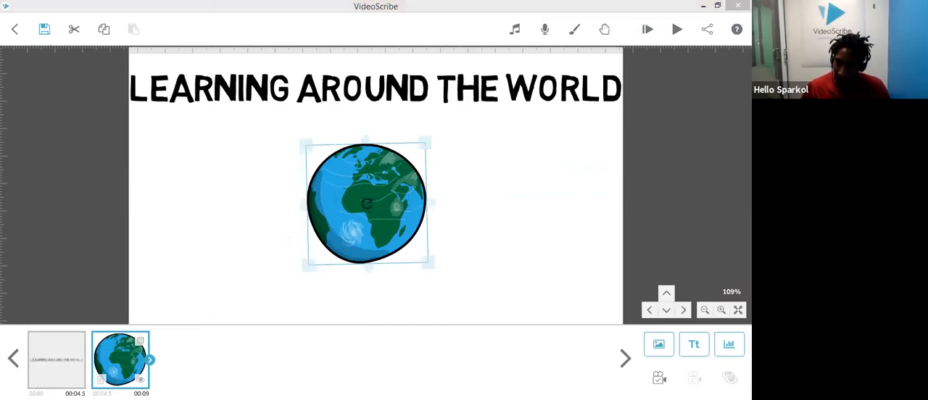
# Step: Preview the scribe from the start with Zoom at end turned off
pyautogui.click(46, 380)
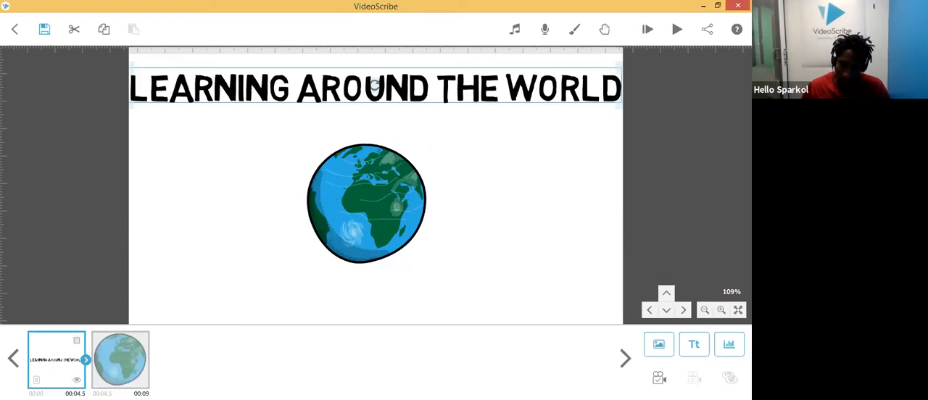
pyautogui.click(142, 368)
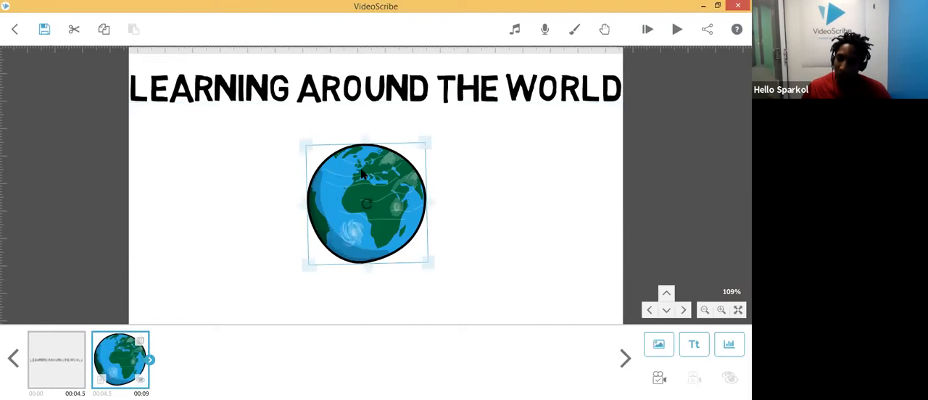
pyautogui.click(648, 31)
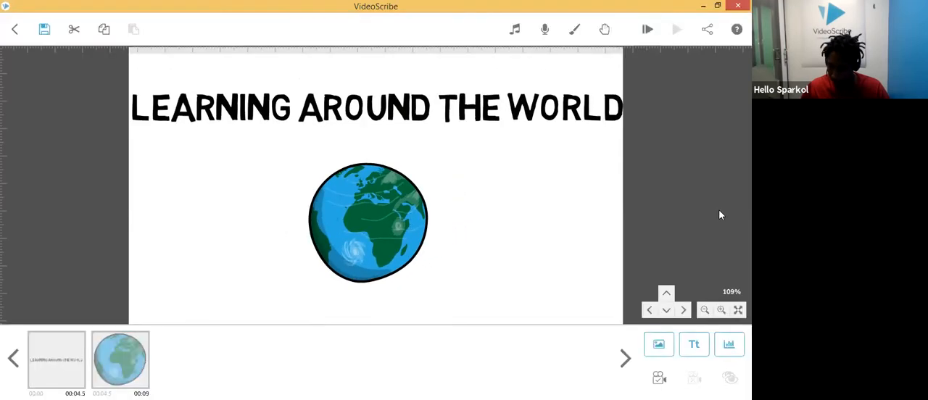
pyautogui.click(647, 28)
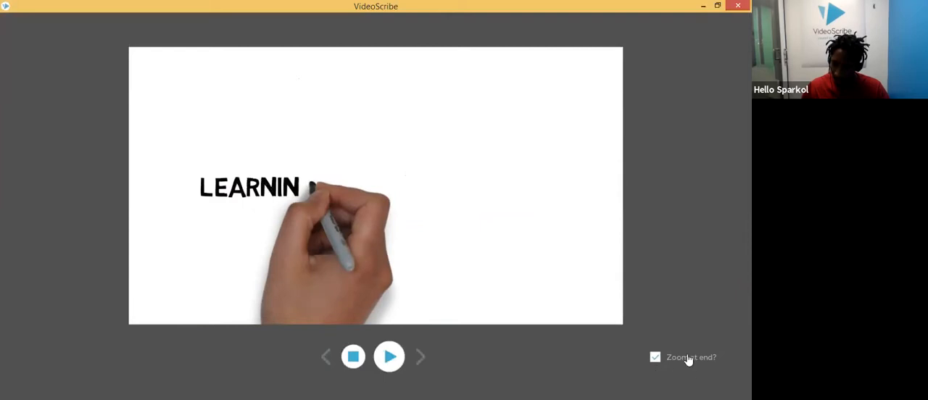
pyautogui.click(655, 358)
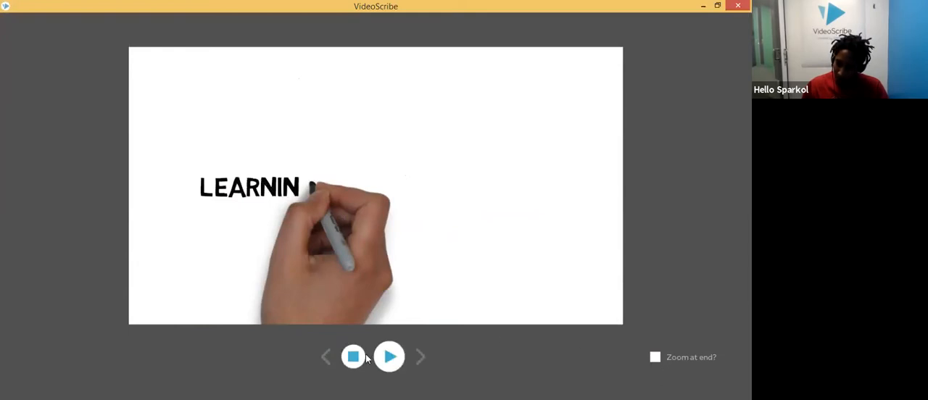
pyautogui.click(390, 357)
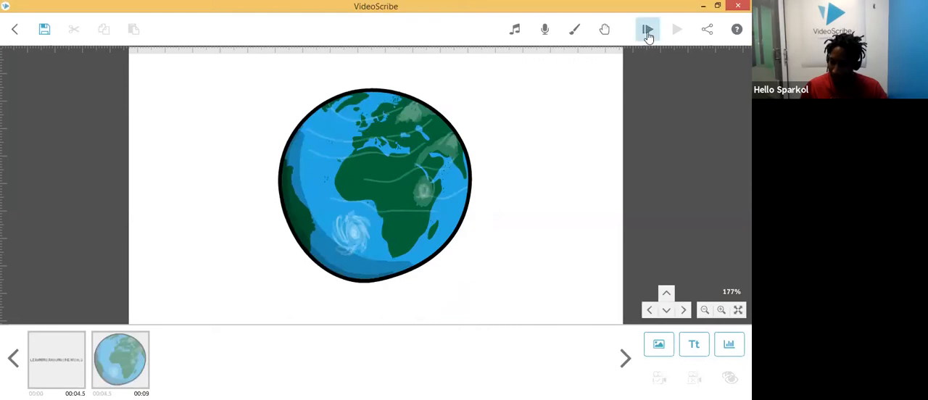
# Step: Play the scribe from the globe element
pyautogui.click(120, 373)
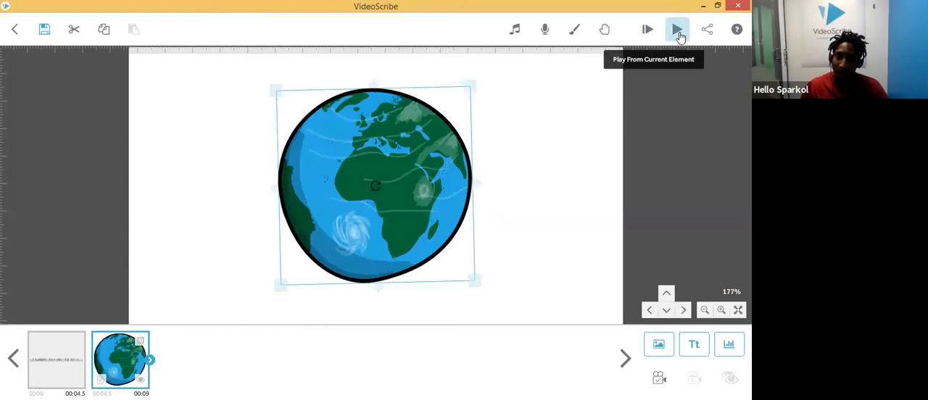
pyautogui.rightClick(104, 347)
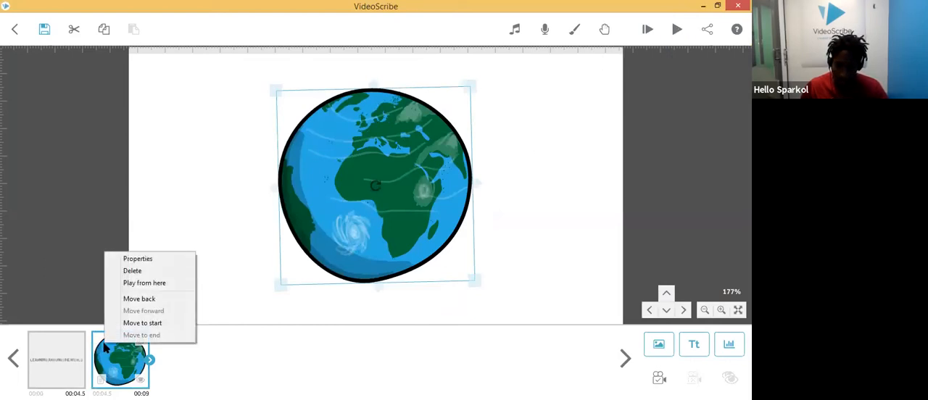
pyautogui.click(143, 284)
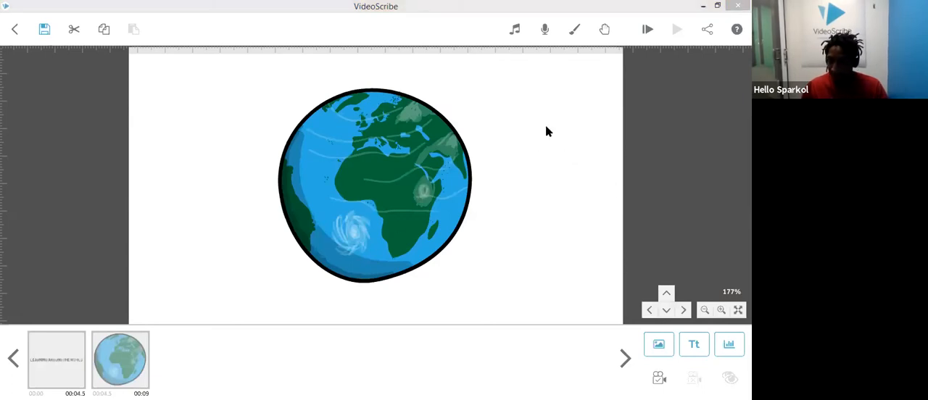
# Step: Explore the canvas view by panning, zooming in and out, and fitting it to the screen
pyautogui.moveTo(571, 129); pyautogui.dragTo(472, 187)
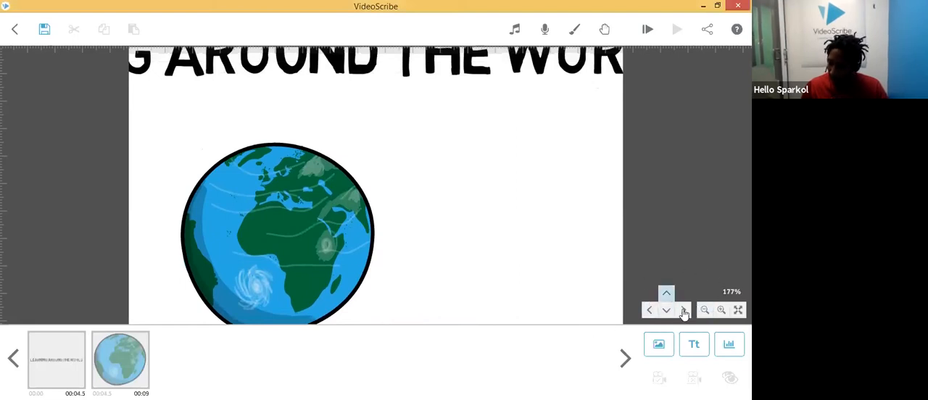
pyautogui.click(666, 292)
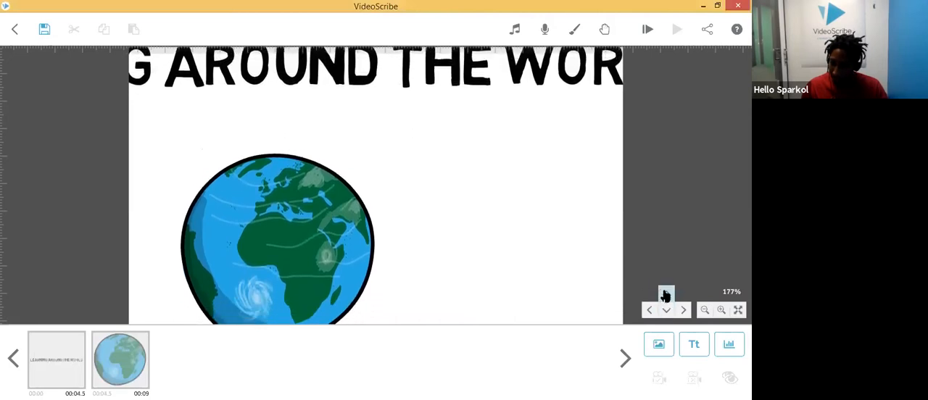
pyautogui.click(649, 313)
pyautogui.click(681, 315)
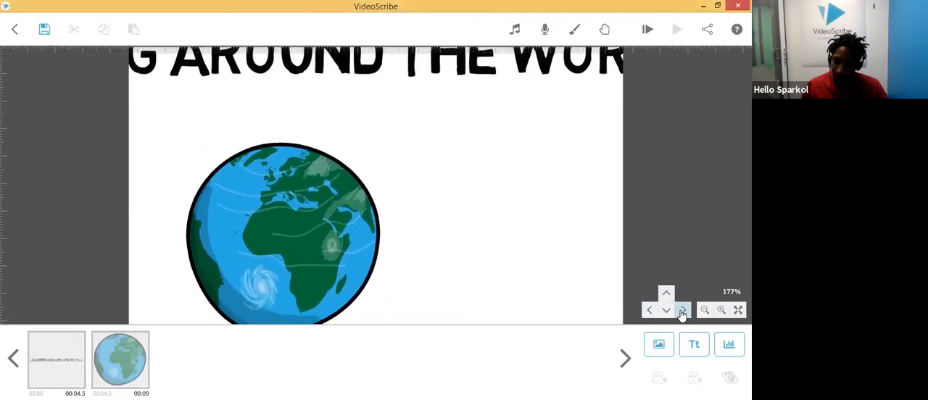
pyautogui.click(649, 311)
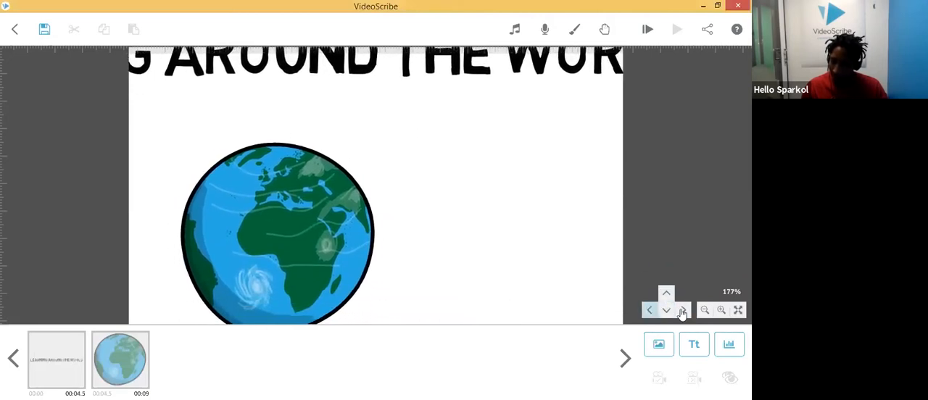
pyautogui.click(723, 312)
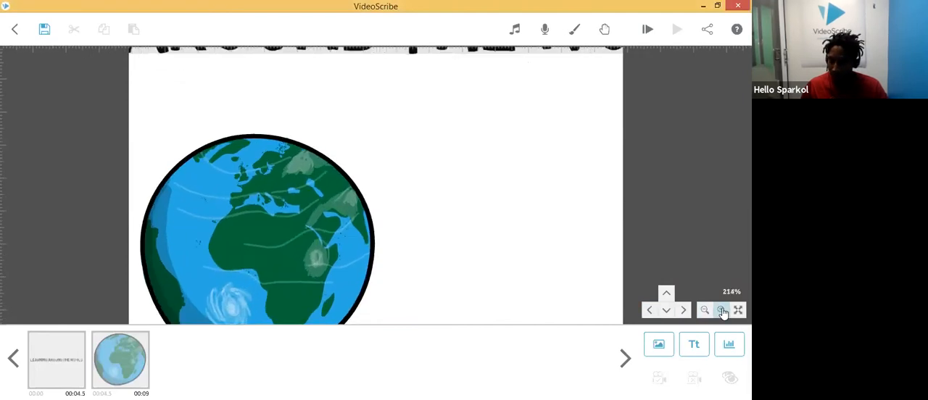
pyautogui.click(705, 310)
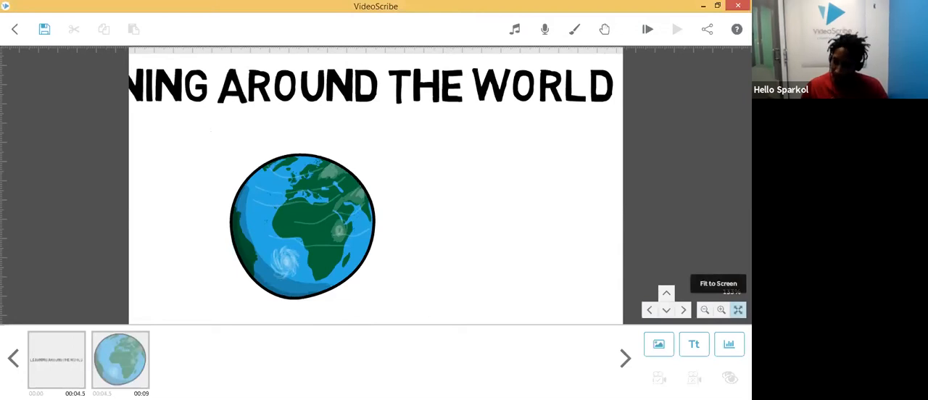
pyautogui.click(738, 310)
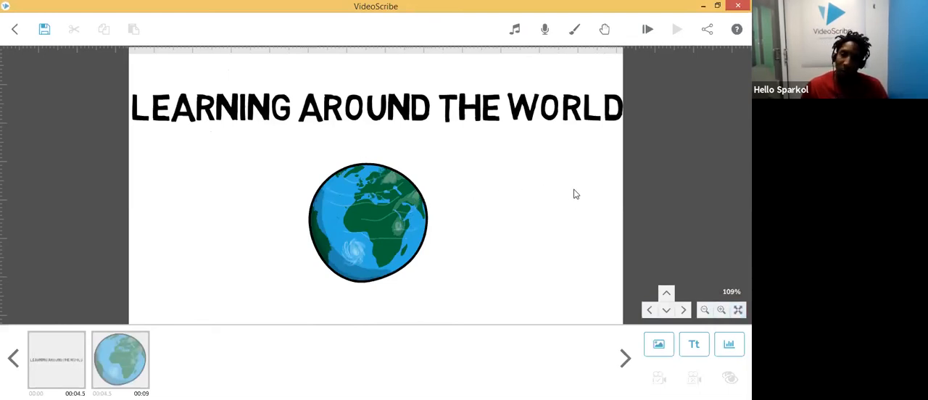
pyautogui.moveTo(573, 189); pyautogui.dragTo(409, 176)
pyautogui.moveTo(544, 177); pyautogui.dragTo(340, 174)
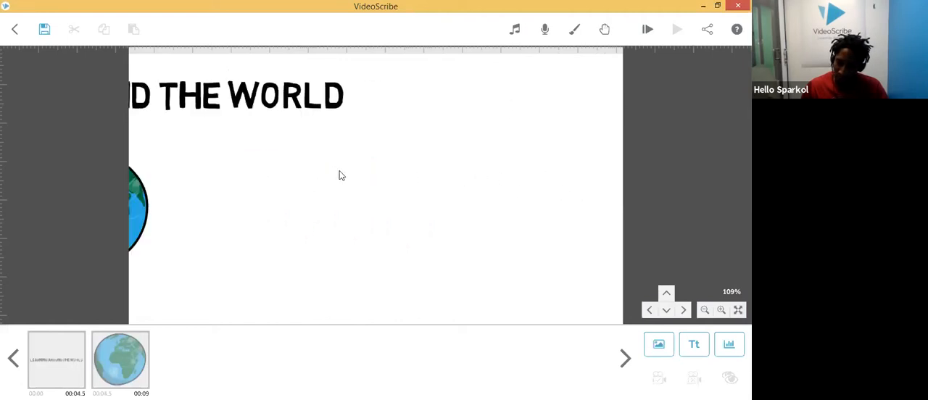
# Step: Browse the flag images in the World (online) category of the image library
pyautogui.moveTo(503, 172); pyautogui.dragTo(283, 171)
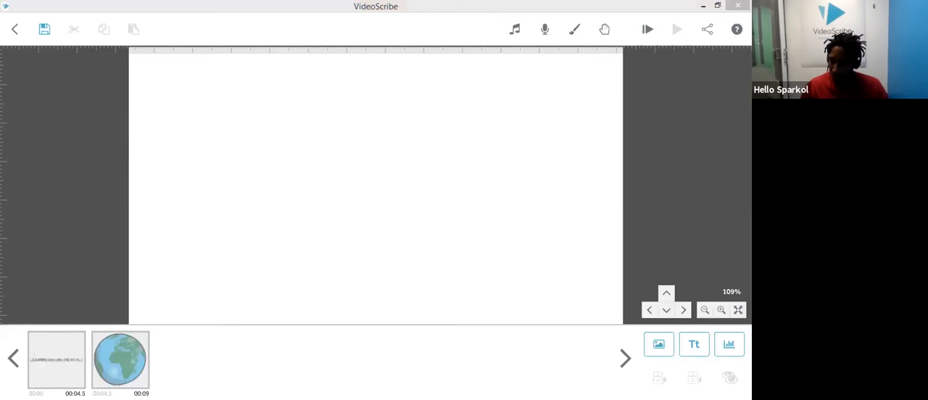
pyautogui.click(659, 355)
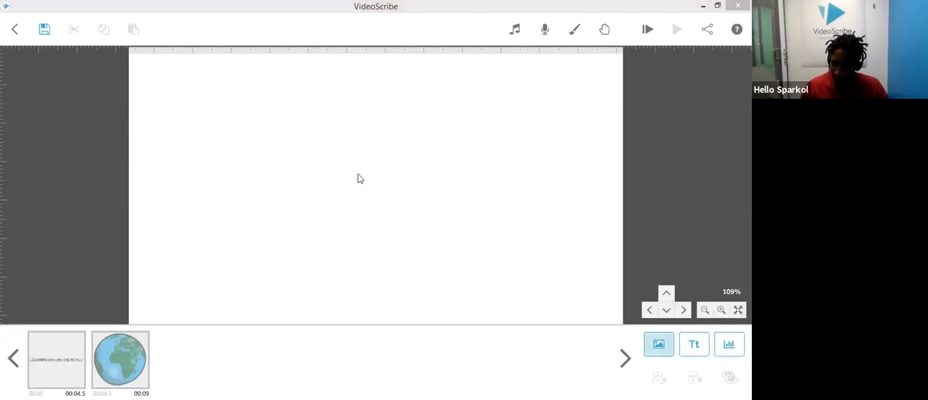
pyautogui.scroll(-5, 221, 185)
pyautogui.scroll(-6, 226, 175)
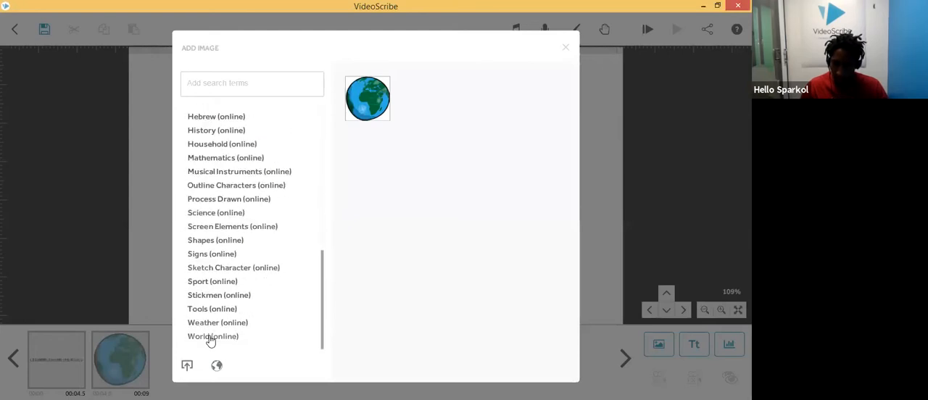
pyautogui.click(210, 338)
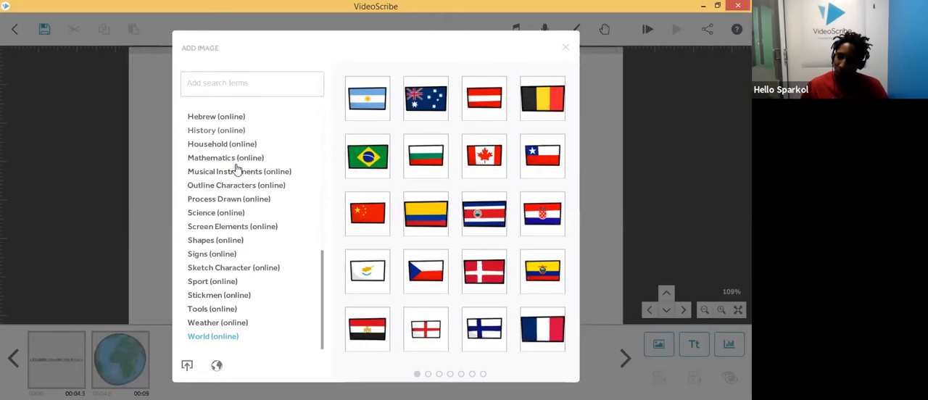
pyautogui.scroll(2, 234, 172)
pyautogui.scroll(-2, 239, 172)
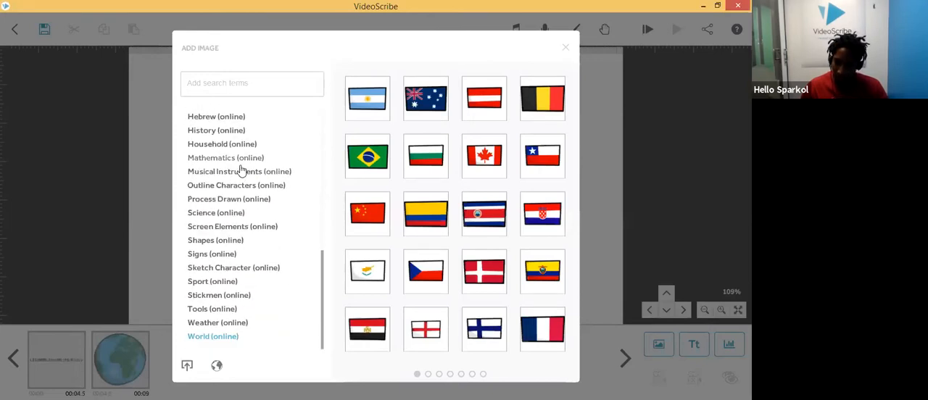
pyautogui.click(428, 375)
pyautogui.click(438, 374)
pyautogui.click(451, 375)
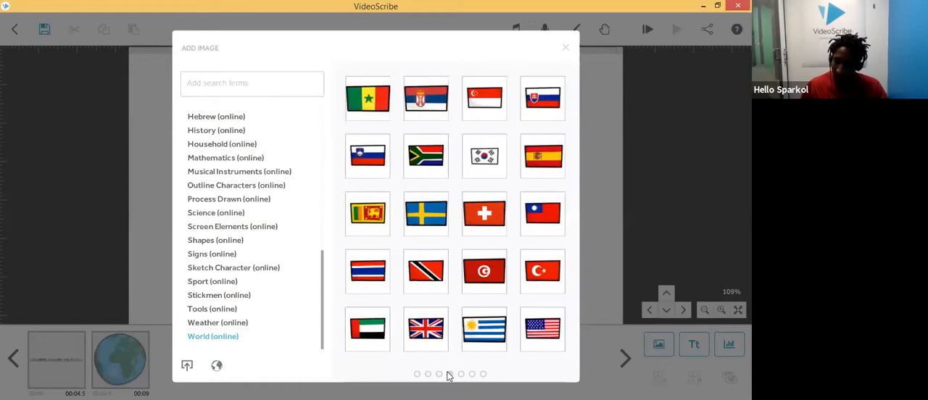
pyautogui.scroll(1, 441, 365)
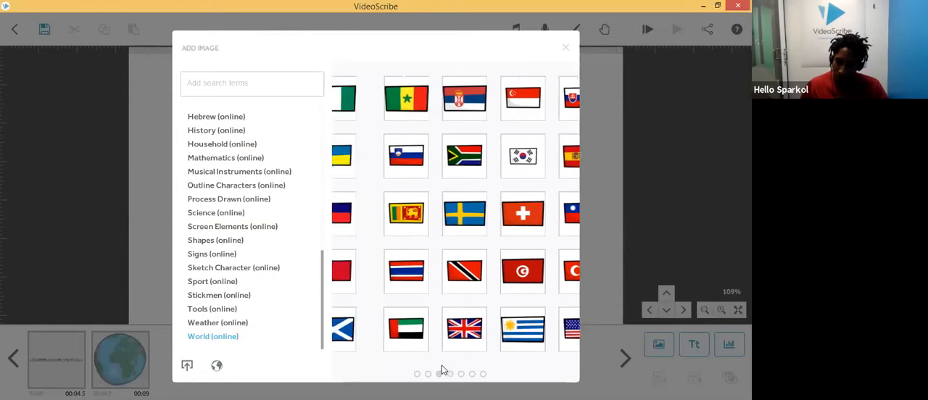
pyautogui.scroll(-2, 444, 364)
pyautogui.scroll(3, 444, 363)
pyautogui.scroll(-1, 446, 365)
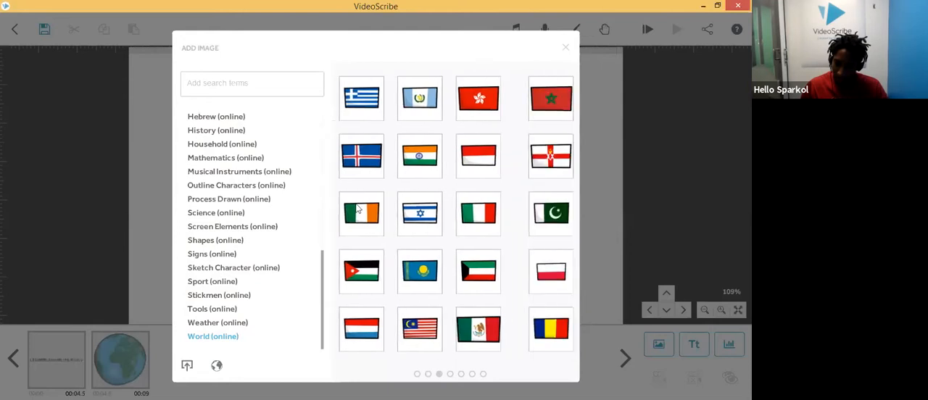
# Step: Search the image library for spain, insert the Spanish flag on an empty canvas area and enlarge it
pyautogui.write('spain')
pyautogui.press('Return')
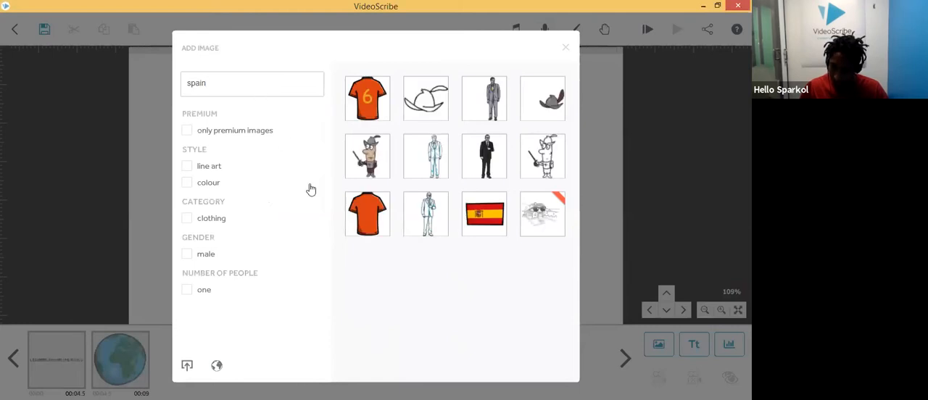
pyautogui.click(481, 225)
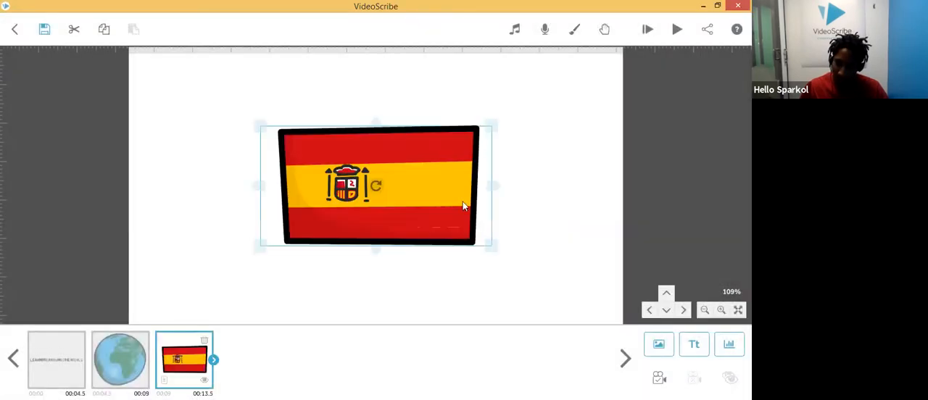
pyautogui.moveTo(492, 250); pyautogui.dragTo(570, 268)
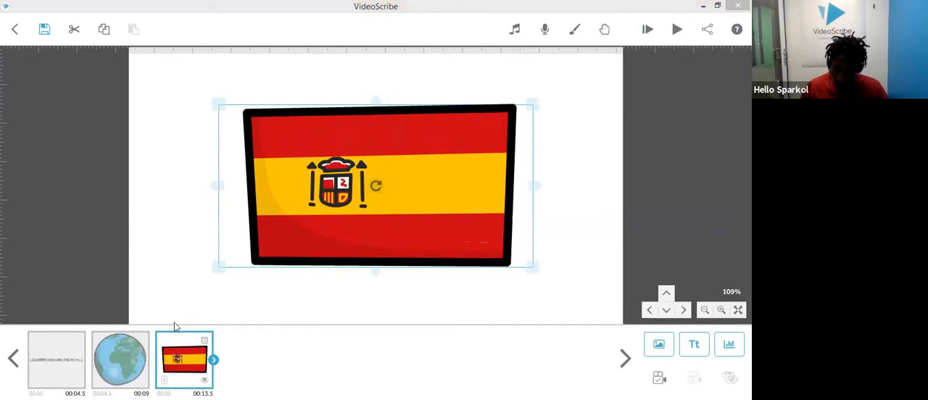
# Step: Set the Spanish flag element's animate time to 2 seconds
pyautogui.click(214, 361)
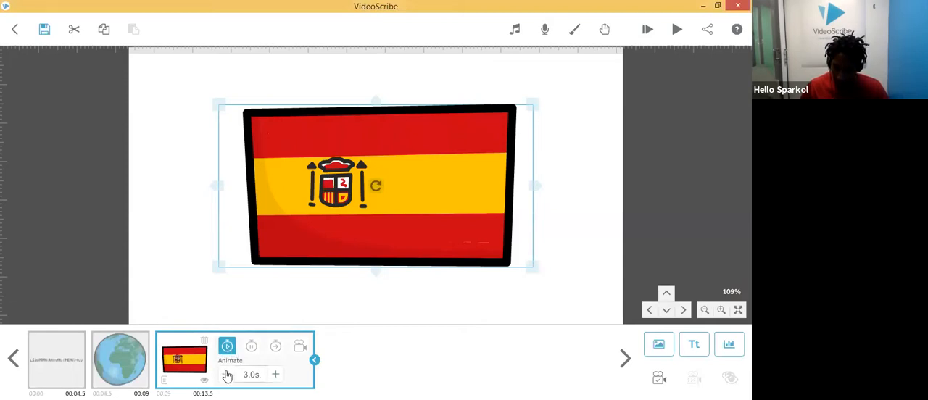
pyautogui.click(275, 375)
pyautogui.click(275, 375)
pyautogui.click(275, 374)
pyautogui.click(276, 374)
pyautogui.click(276, 375)
pyautogui.click(275, 375)
pyautogui.click(226, 375)
pyautogui.click(226, 375)
pyautogui.click(226, 375)
pyautogui.click(226, 375)
pyautogui.click(226, 375)
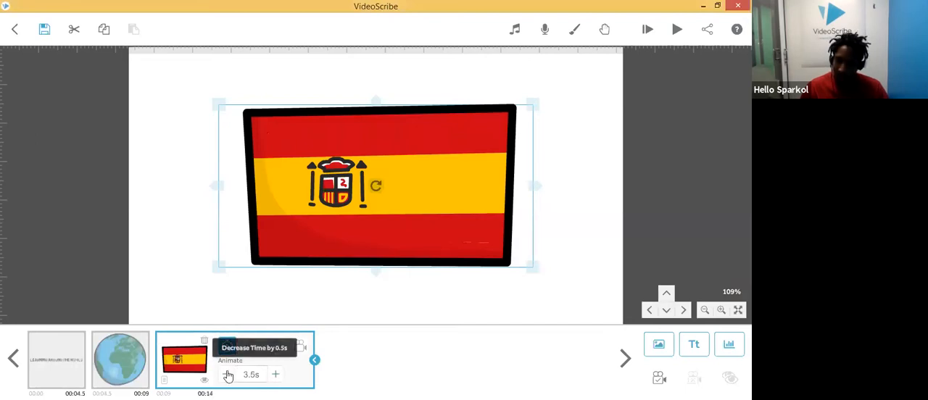
pyautogui.click(251, 375)
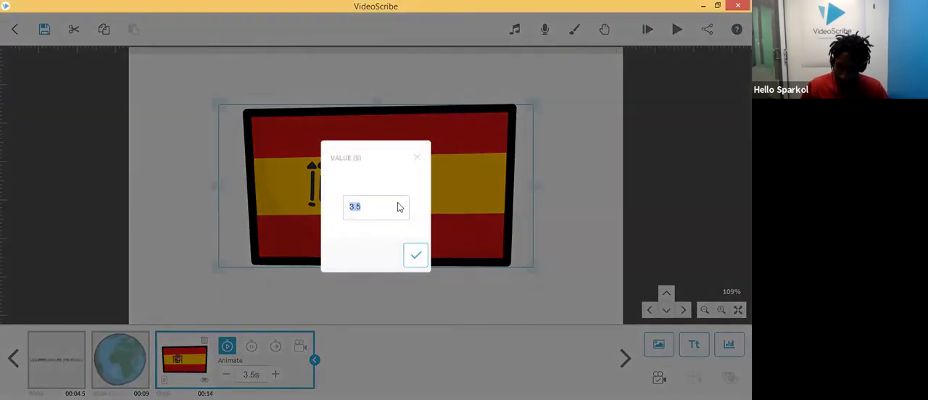
pyautogui.write('2')
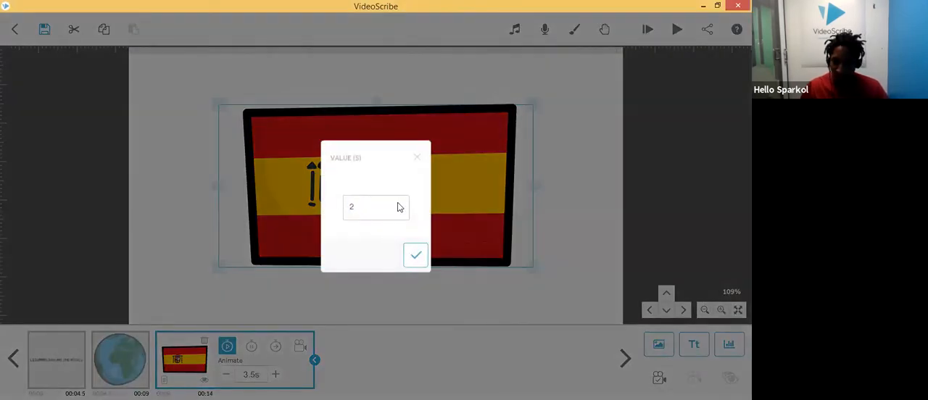
pyautogui.click(418, 256)
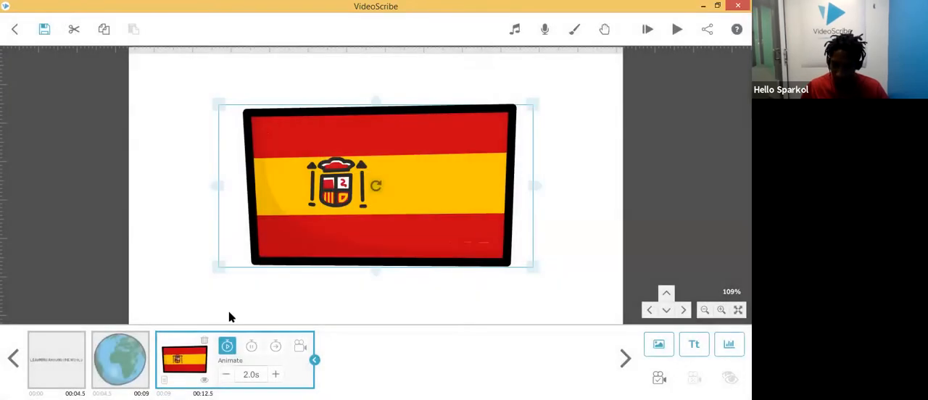
# Step: Play the scribe from the Spanish flag element and review the title, globe and flag elements' timings
pyautogui.rightClick(179, 352)
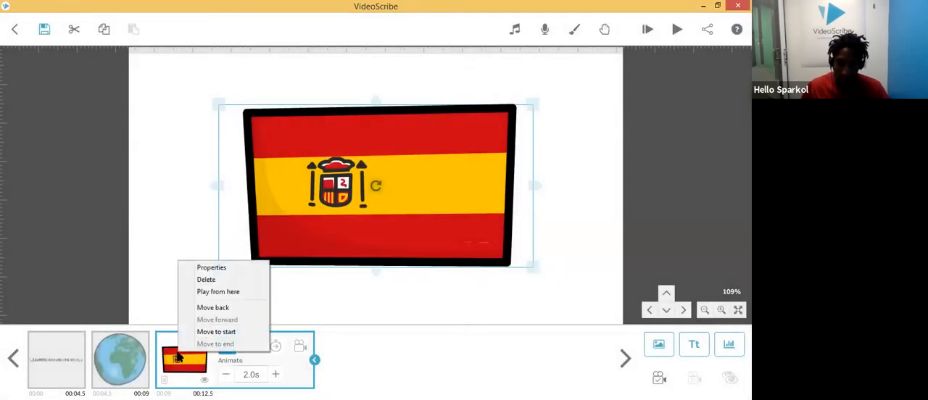
pyautogui.click(208, 292)
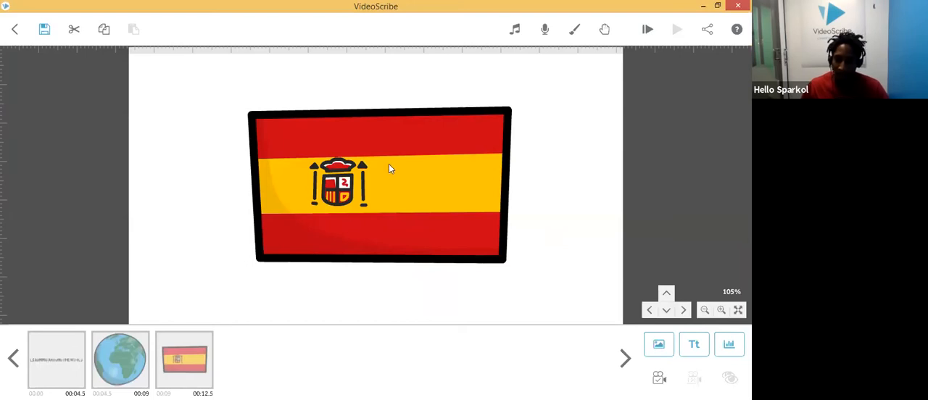
pyautogui.click(200, 358)
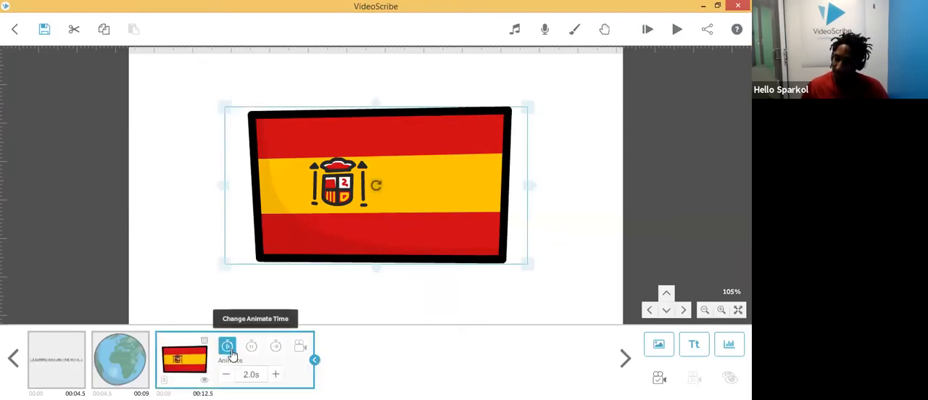
pyautogui.click(123, 360)
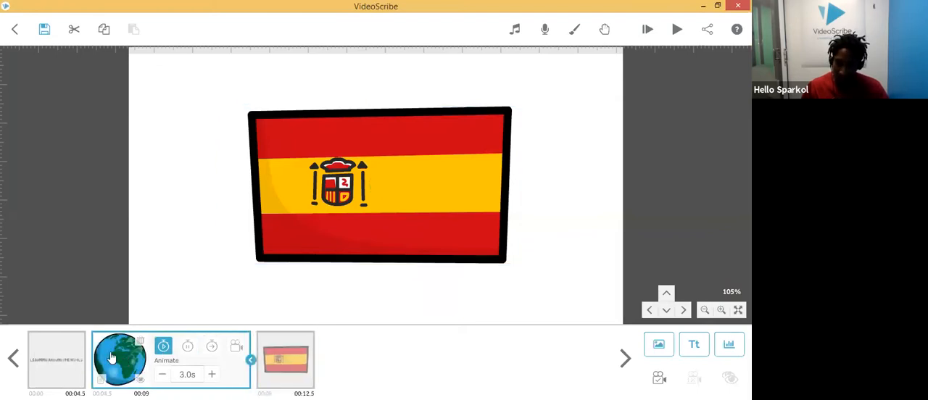
pyautogui.click(76, 357)
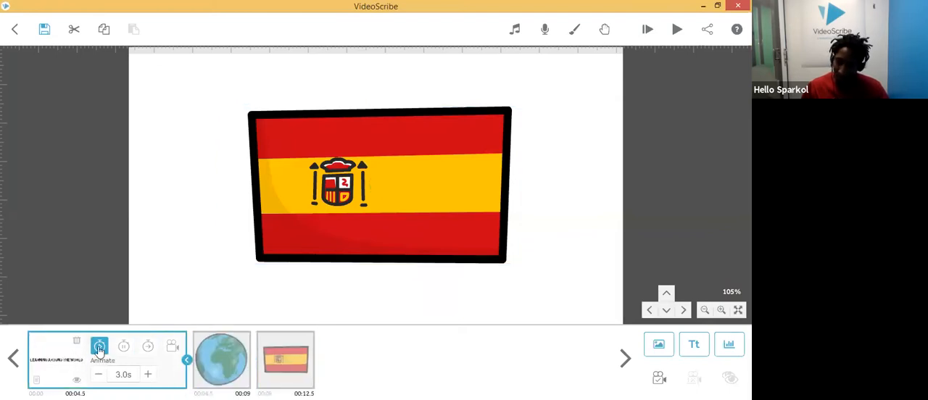
pyautogui.click(220, 370)
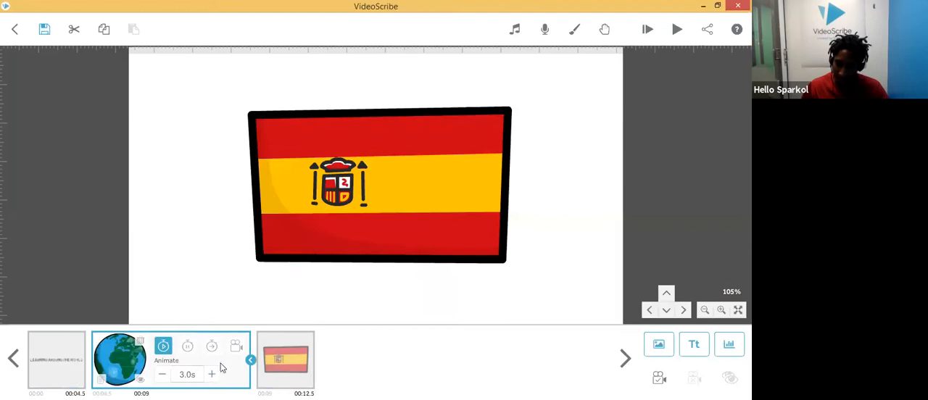
pyautogui.click(283, 363)
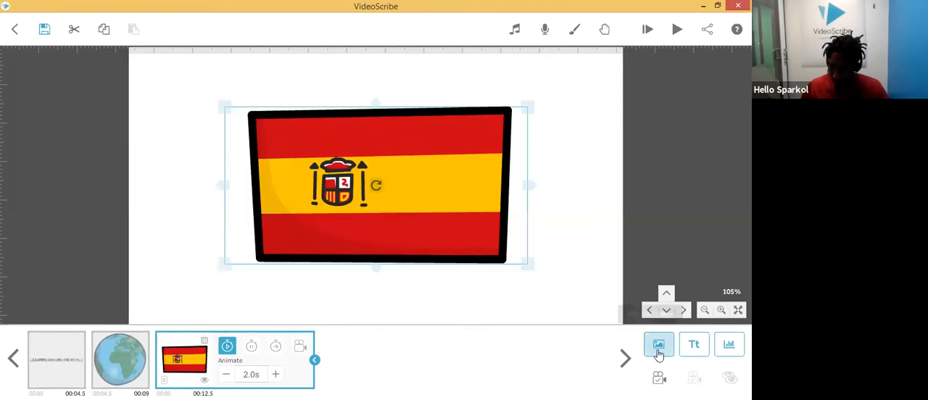
# Step: Add the text "Welcome to" in the Basic font and move it above the Spanish flag
pyautogui.click(697, 351)
pyautogui.click(349, 192)
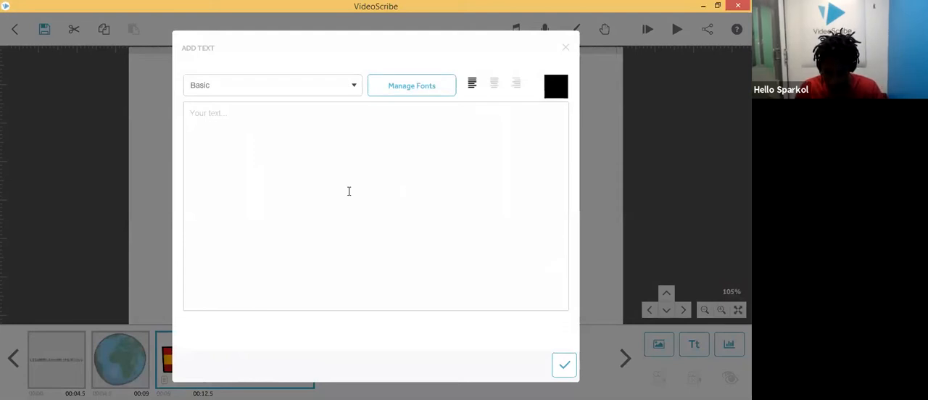
pyautogui.write('Welcome ')
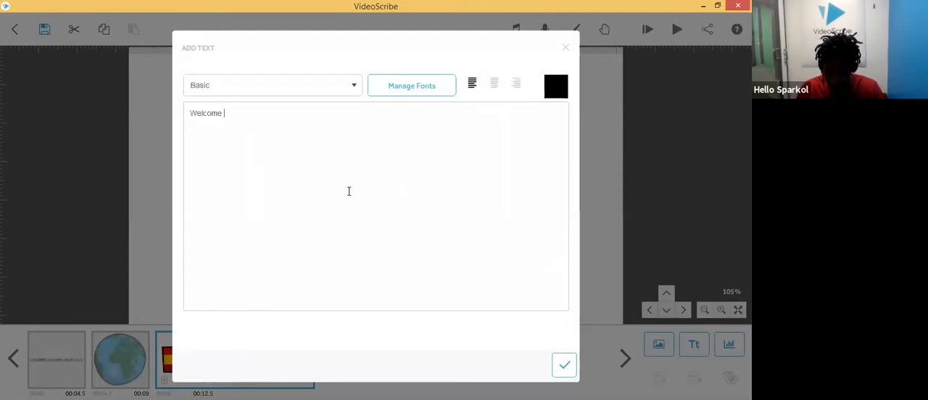
pyautogui.write('to s[ao')
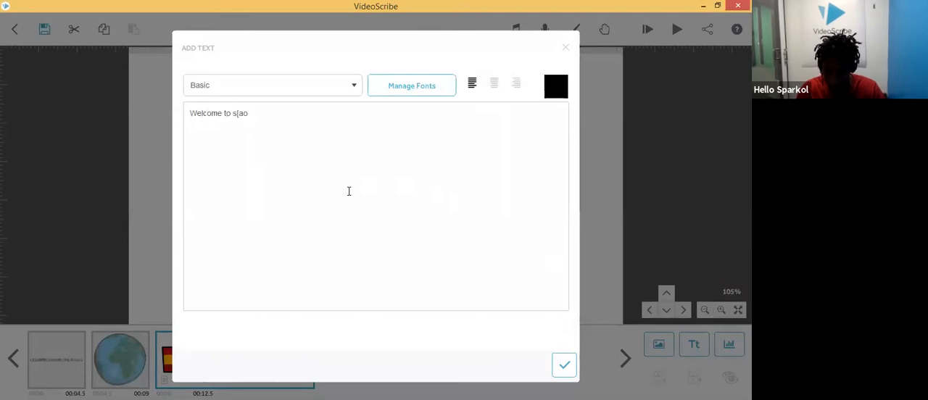
pyautogui.press('BackSpace')
pyautogui.press('BackSpace')
pyautogui.press('BackSpace')
pyautogui.write('pain!')
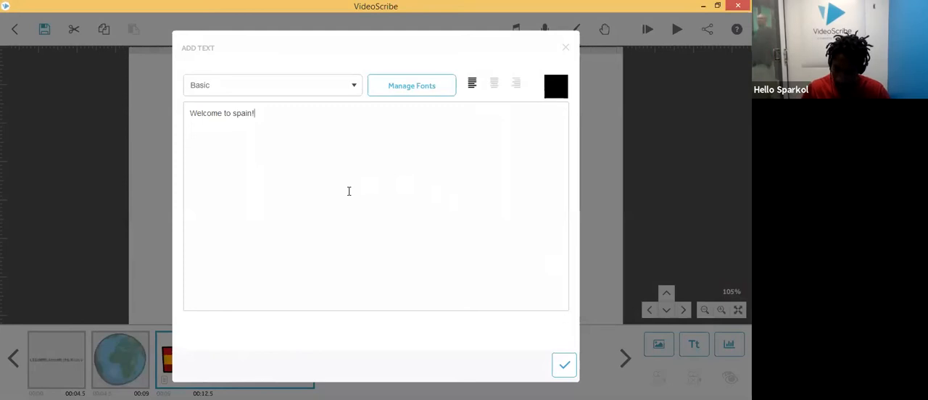
pyautogui.moveTo(253, 116); pyautogui.dragTo(233, 116)
pyautogui.press('BackSpace')
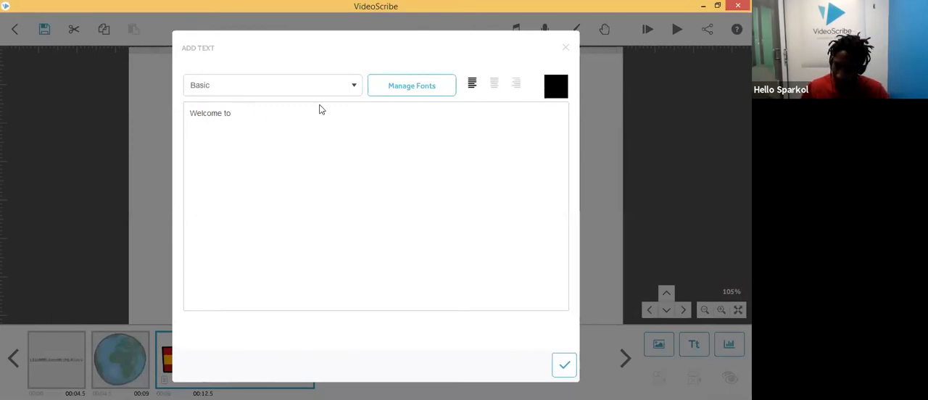
pyautogui.click(229, 89)
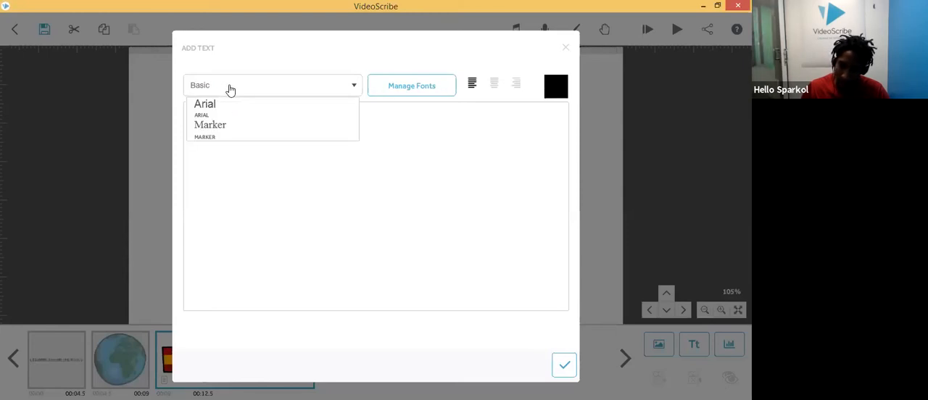
pyautogui.click(229, 89)
pyautogui.click(565, 367)
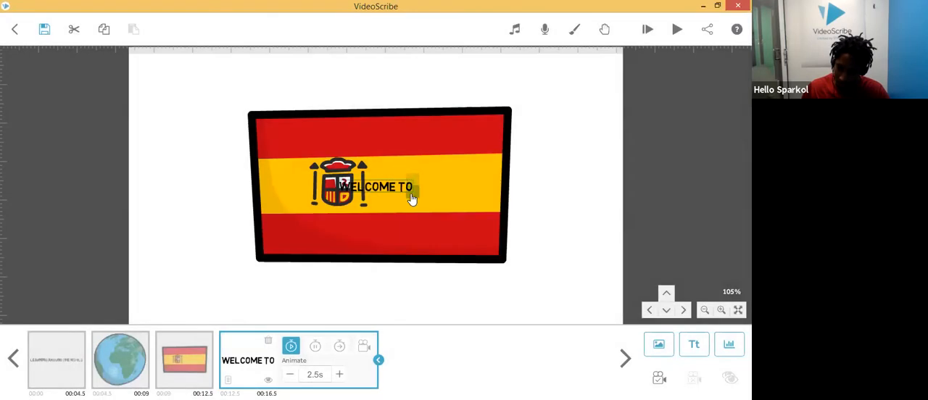
pyautogui.moveTo(420, 193); pyautogui.dragTo(428, 87)
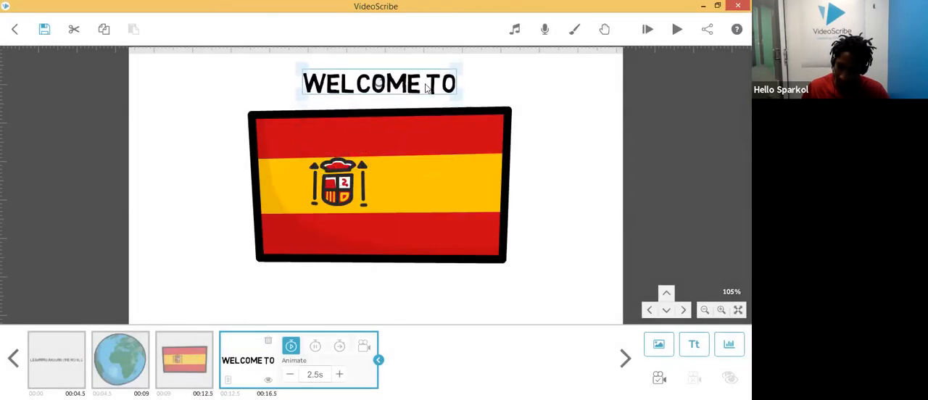
# Step: Add the text "spain" in red Arial font and place it below the Spanish flag
pyautogui.click(694, 345)
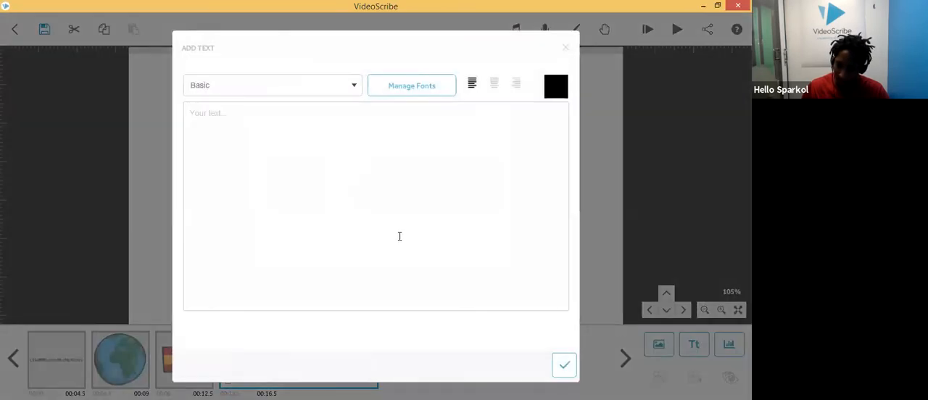
pyautogui.write('spain')
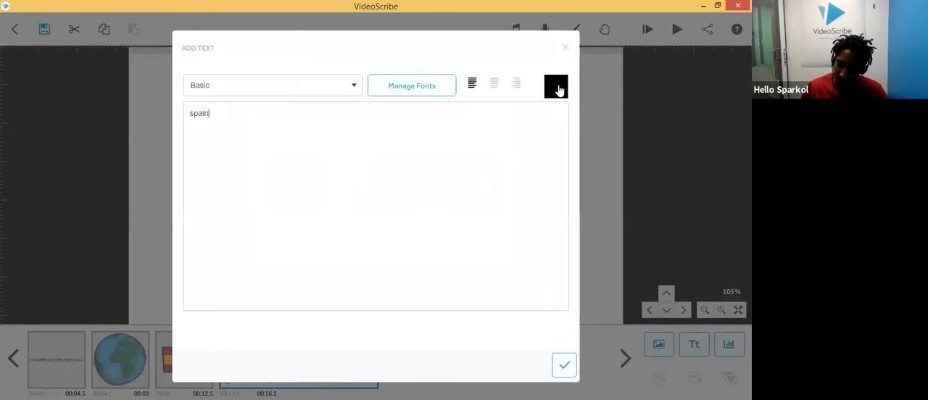
pyautogui.click(560, 88)
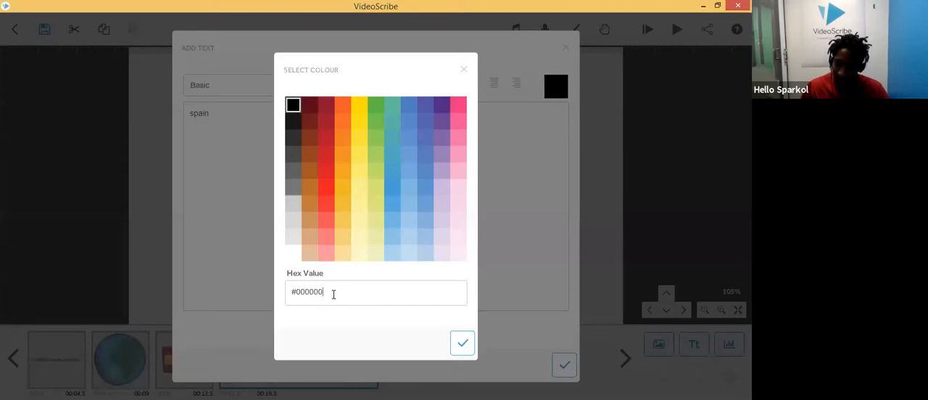
pyautogui.click(326, 189)
pyautogui.click(463, 343)
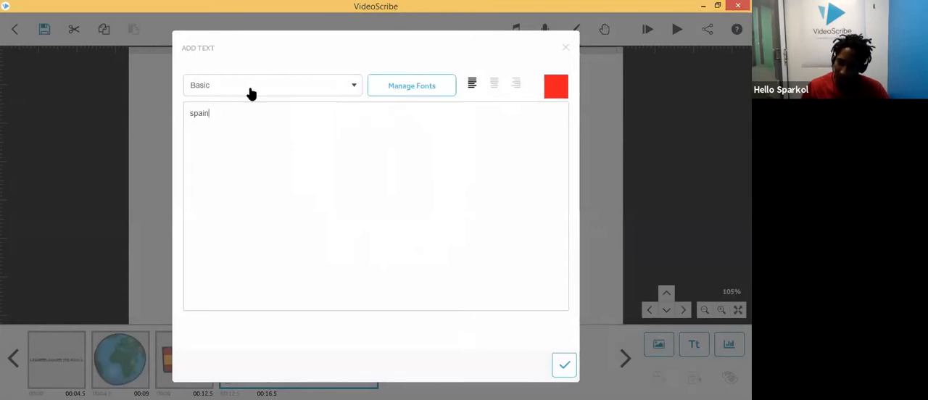
pyautogui.click(306, 94)
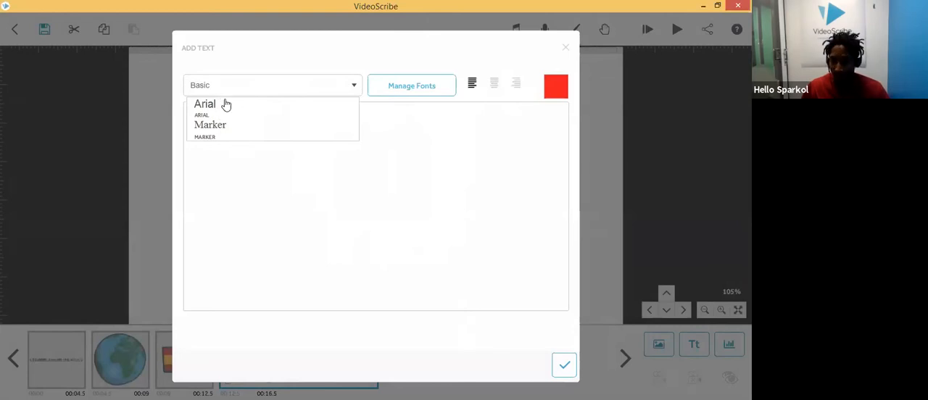
pyautogui.click(225, 109)
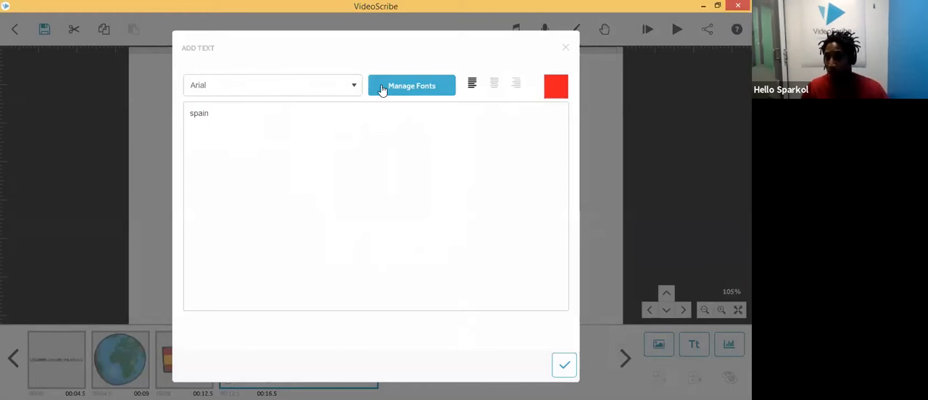
pyautogui.click(343, 84)
pyautogui.click(343, 84)
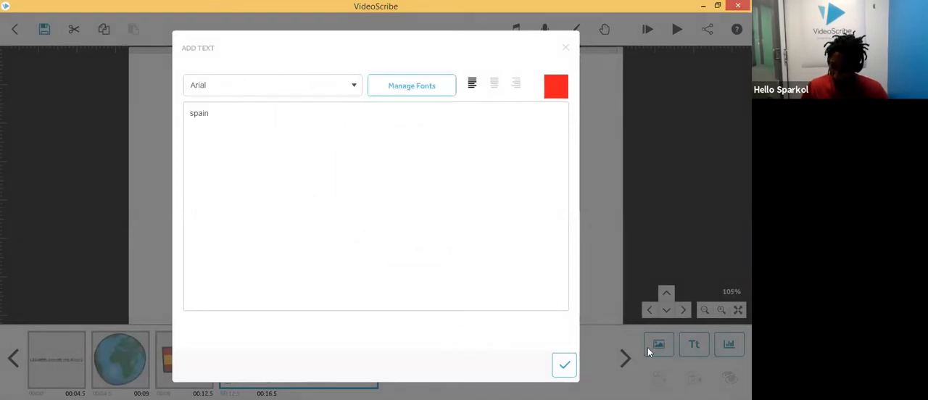
pyautogui.click(566, 367)
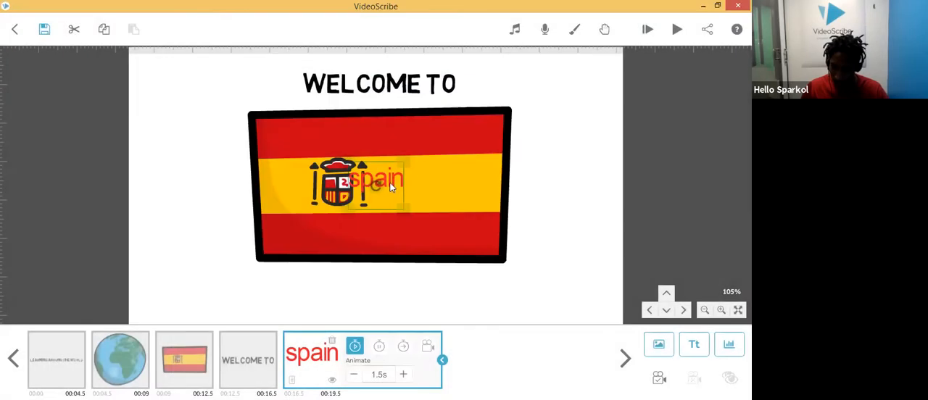
pyautogui.moveTo(391, 187); pyautogui.dragTo(395, 299)
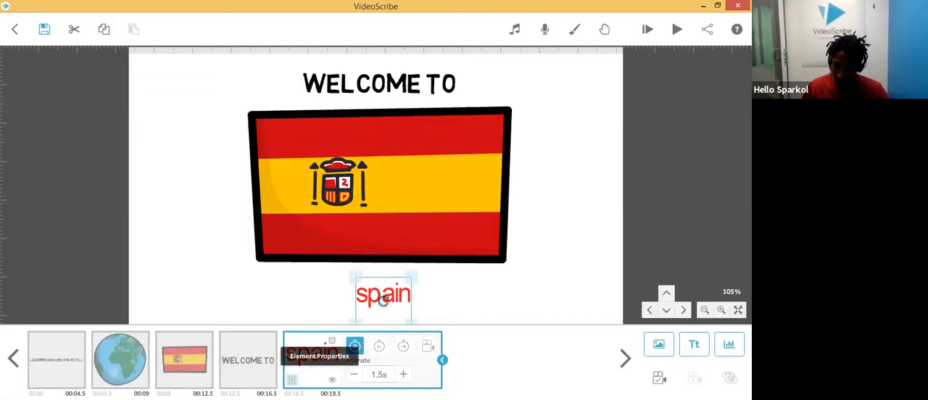
# Step: Edit the spain text so it reads "Spain" with a capital S
pyautogui.doubleClick(402, 304)
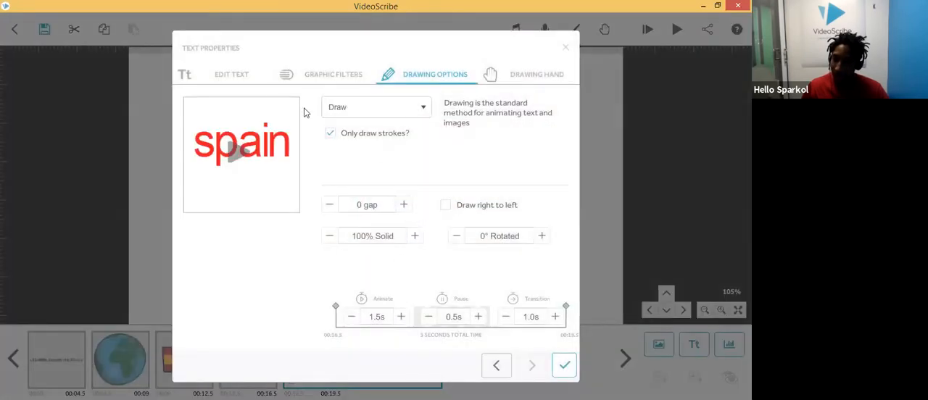
pyautogui.click(234, 78)
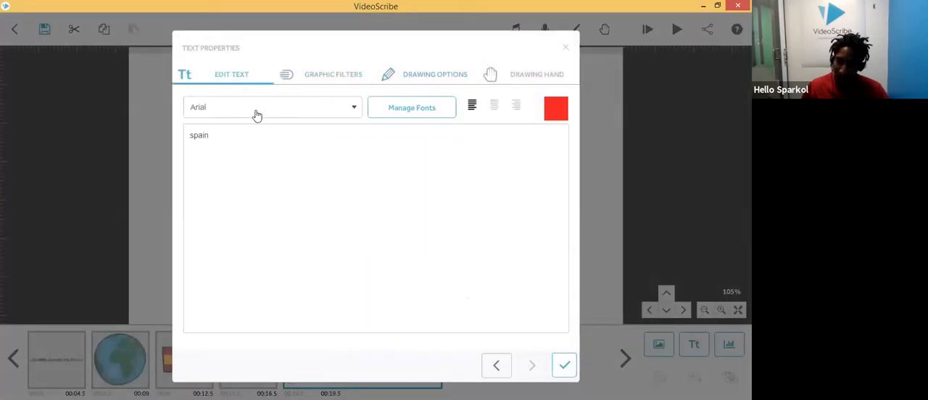
pyautogui.click(193, 135)
pyautogui.press('BackSpace')
pyautogui.write('S')
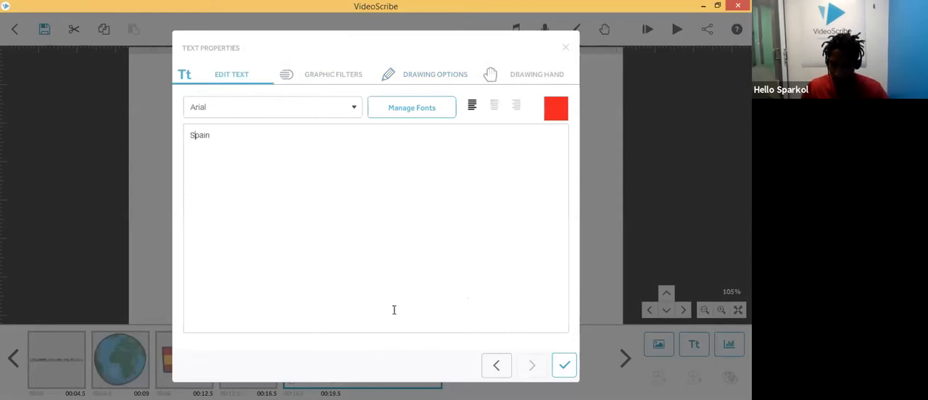
pyautogui.click(569, 370)
# Step: Enlarge the Spain text and set its pause time to 1.5 seconds
pyautogui.moveTo(414, 275); pyautogui.dragTo(519, 268)
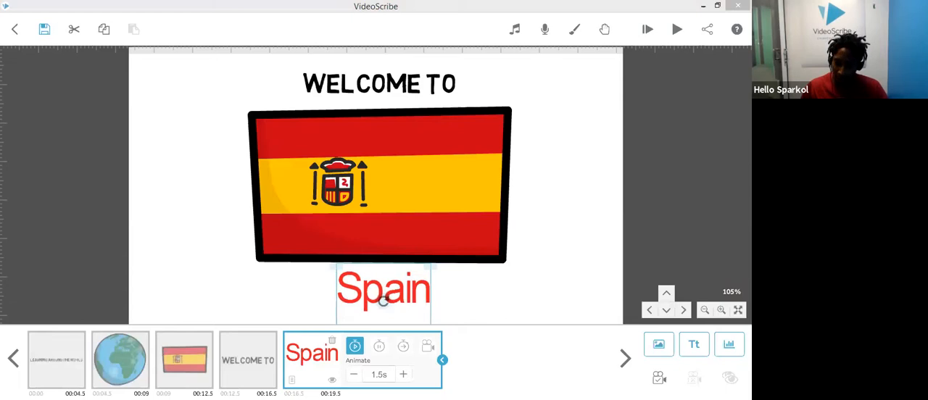
pyautogui.click(378, 348)
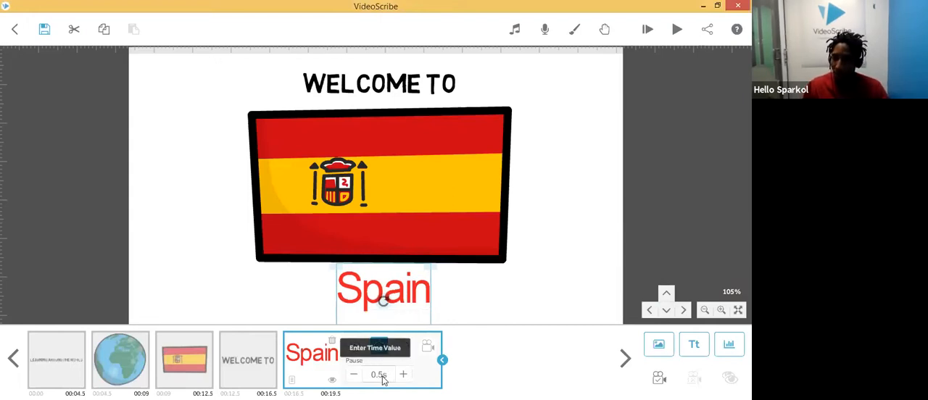
pyautogui.click(405, 377)
pyautogui.click(404, 376)
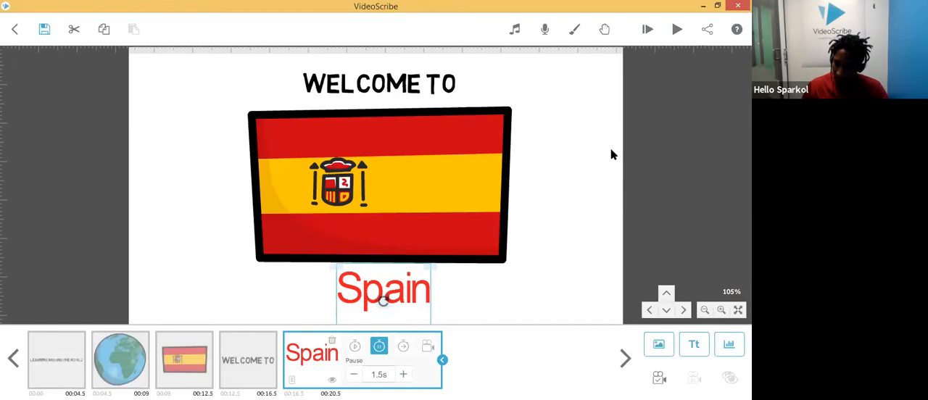
# Step: Preview the scribe playback and reframe the canvas around the flag and Spain text
pyautogui.click(677, 29)
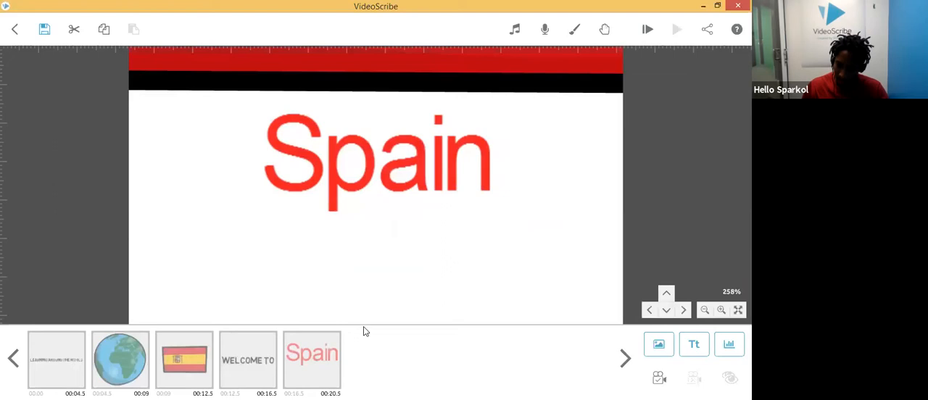
pyautogui.click(318, 362)
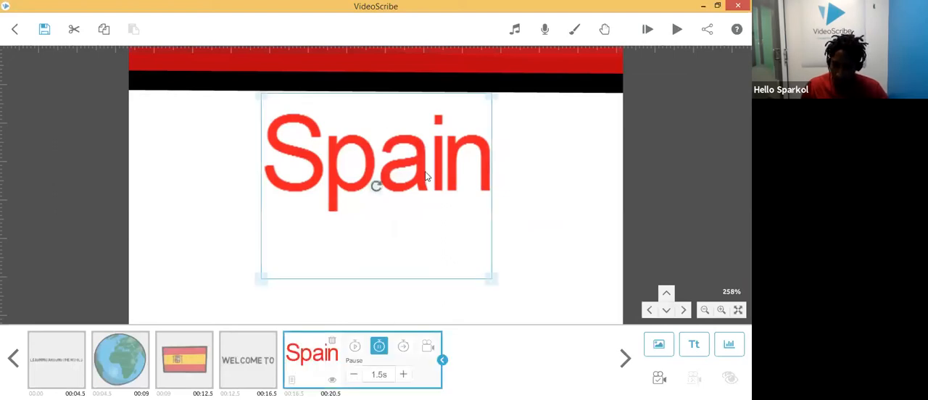
pyautogui.scroll(-3, 464, 187)
pyautogui.scroll(-3, 467, 188)
pyautogui.click(503, 156)
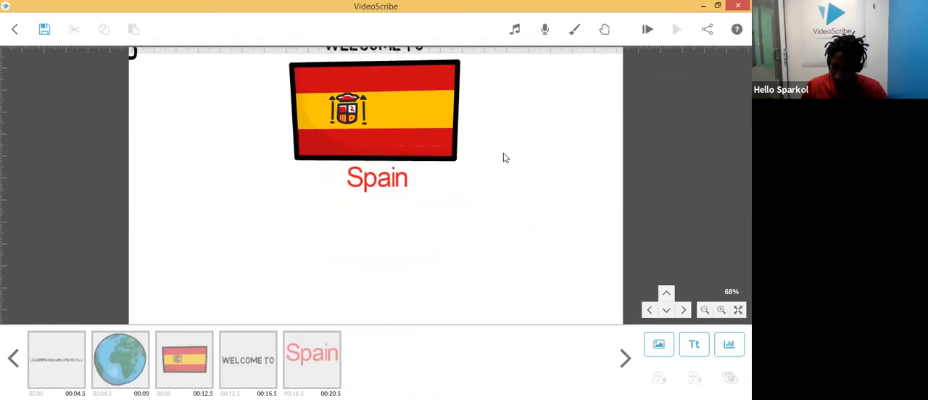
pyautogui.scroll(2, 442, 165)
pyautogui.scroll(-1, 443, 166)
pyautogui.moveTo(524, 147); pyautogui.dragTo(522, 161)
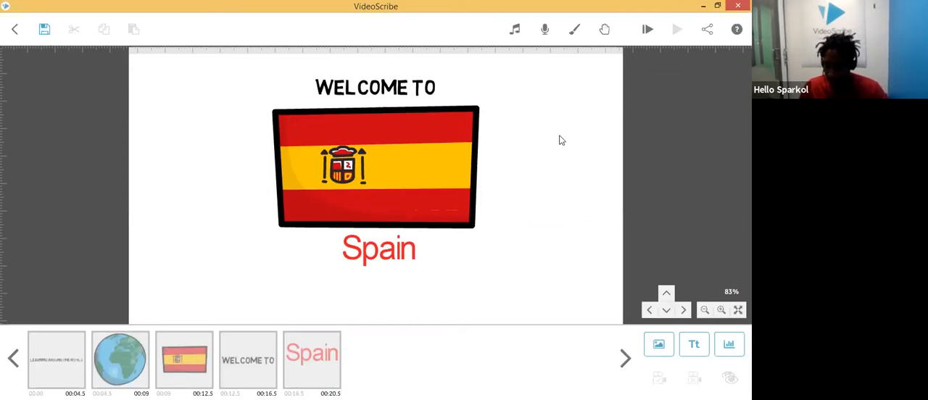
# Step: Search the image library for explode and browse the GIFs (online) category
pyautogui.click(665, 350)
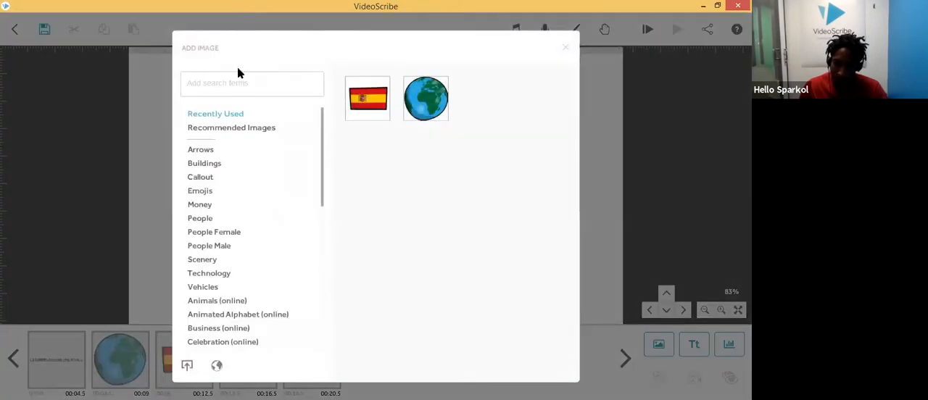
pyautogui.write('explode')
pyautogui.press('Return')
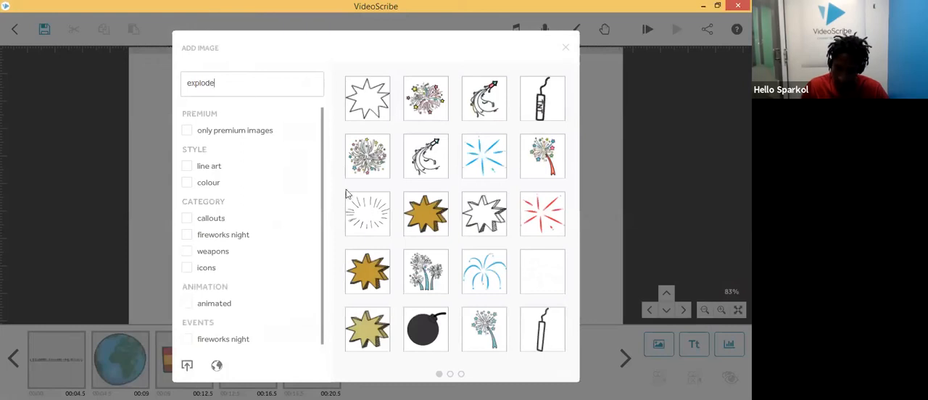
pyautogui.hotkey('ctrl', 'a')
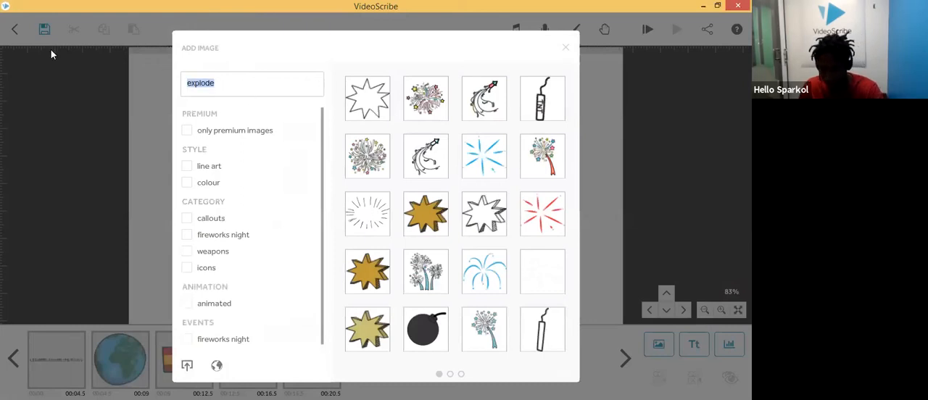
pyautogui.press('BackSpace')
pyautogui.scroll(-5, 217, 232)
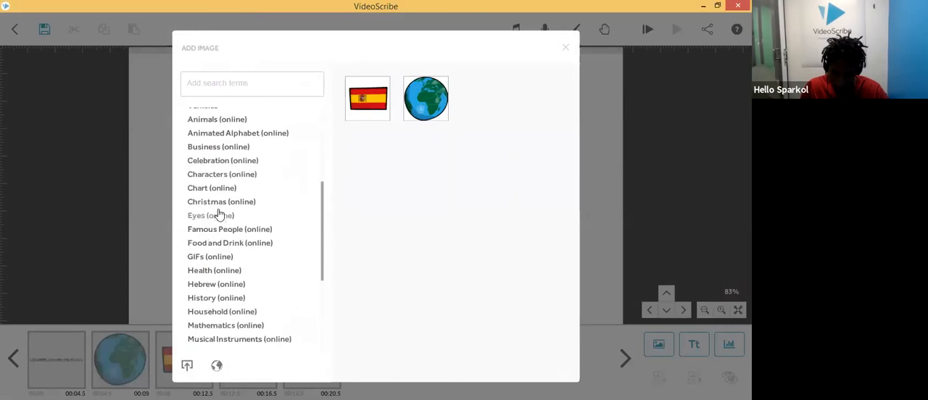
pyautogui.click(211, 258)
pyautogui.scroll(-3, 438, 330)
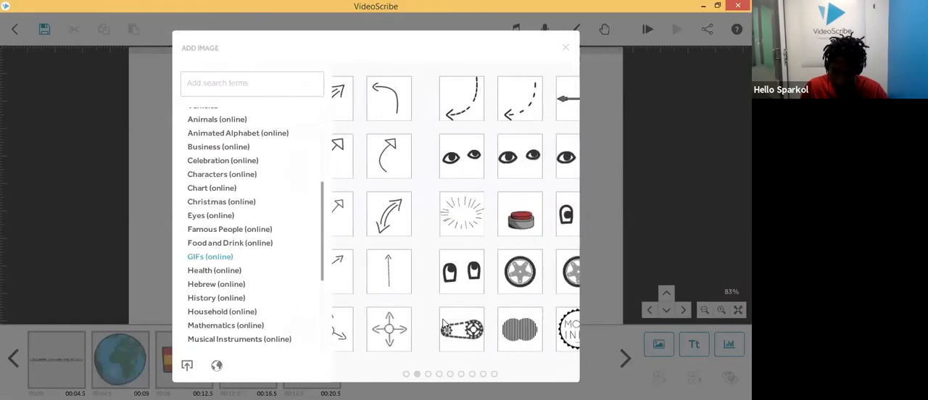
# Step: Search again for explode, insert the radiating burst-lines image and move it over the Spanish flag
pyautogui.click(261, 86)
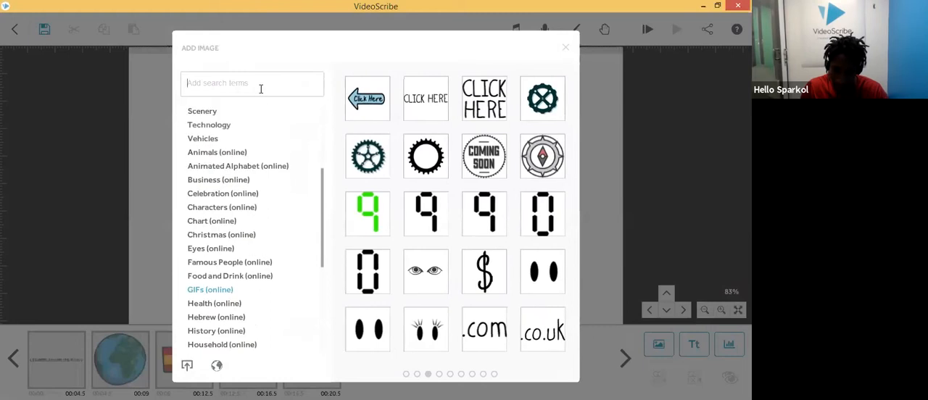
pyautogui.write('explo')
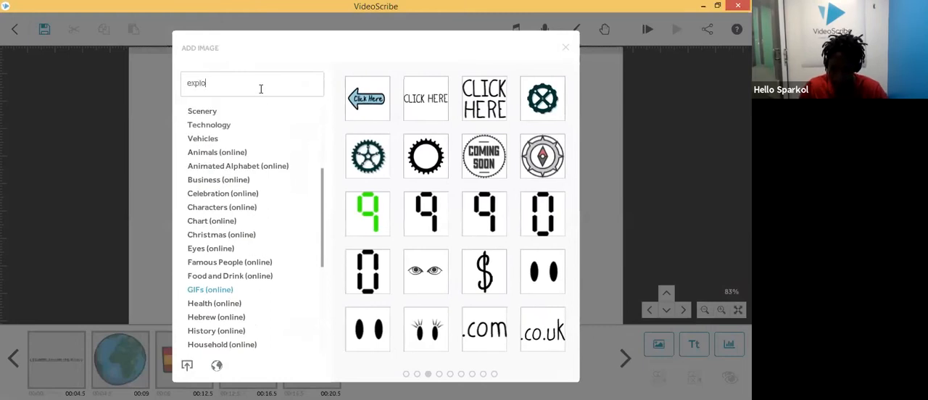
pyautogui.write('de')
pyautogui.press('Return')
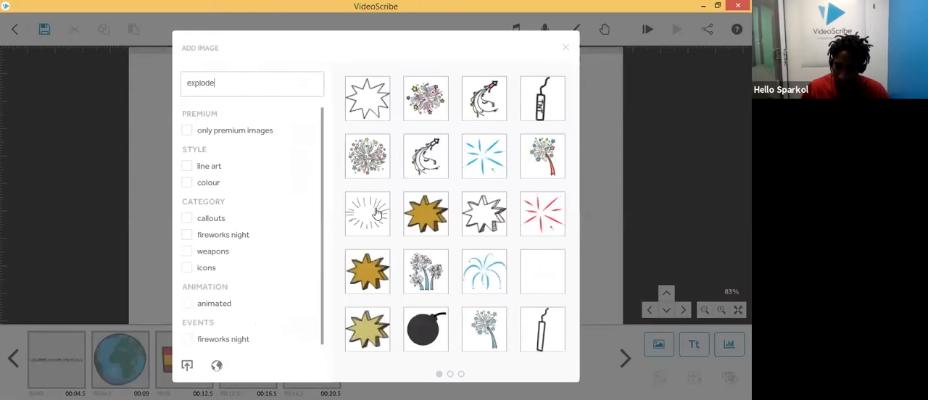
pyautogui.click(375, 212)
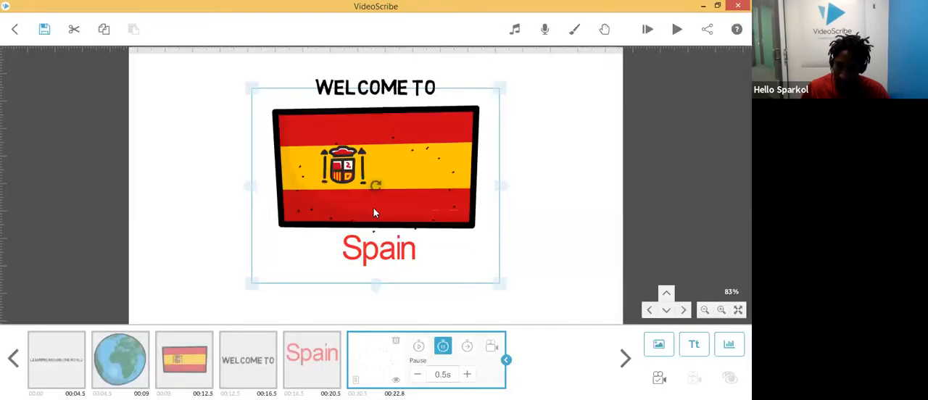
pyautogui.moveTo(390, 190); pyautogui.dragTo(395, 170)
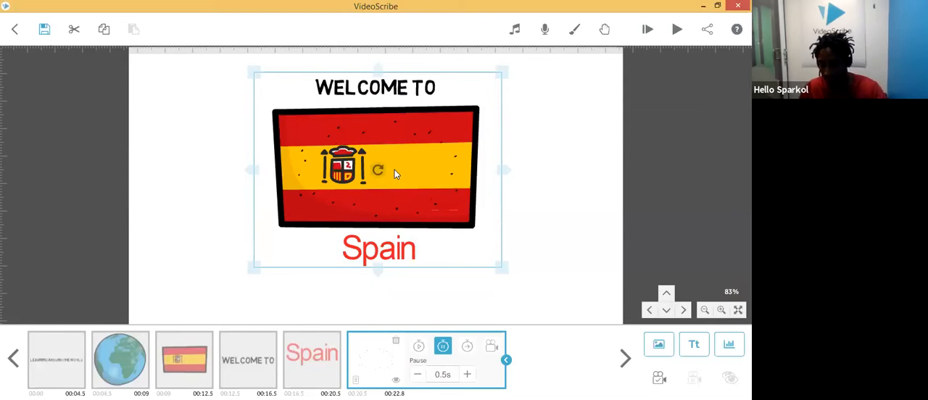
# Step: Preview the burst GIF and set it to play continuously
pyautogui.doubleClick(418, 171)
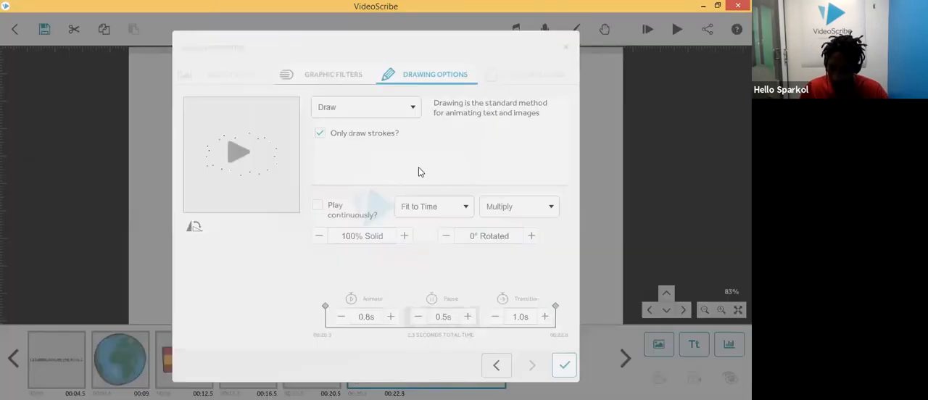
pyautogui.click(245, 154)
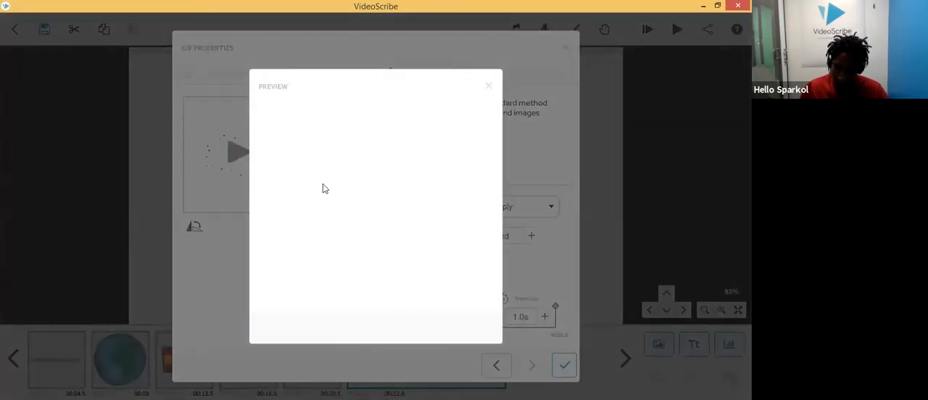
pyautogui.click(487, 86)
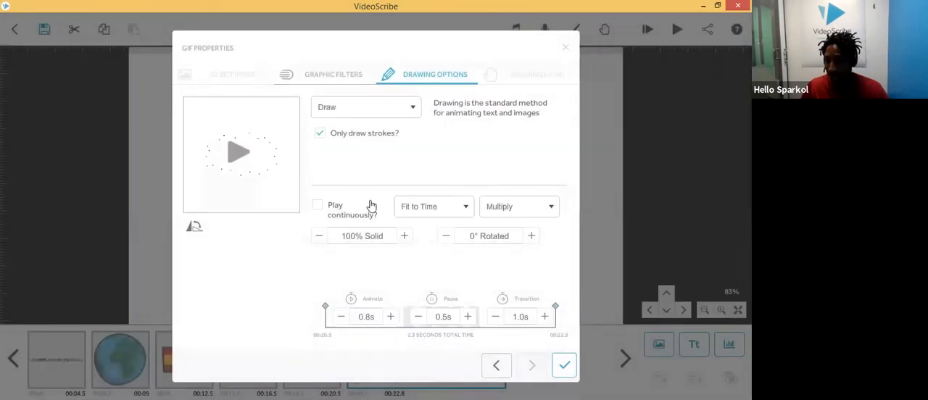
pyautogui.click(320, 208)
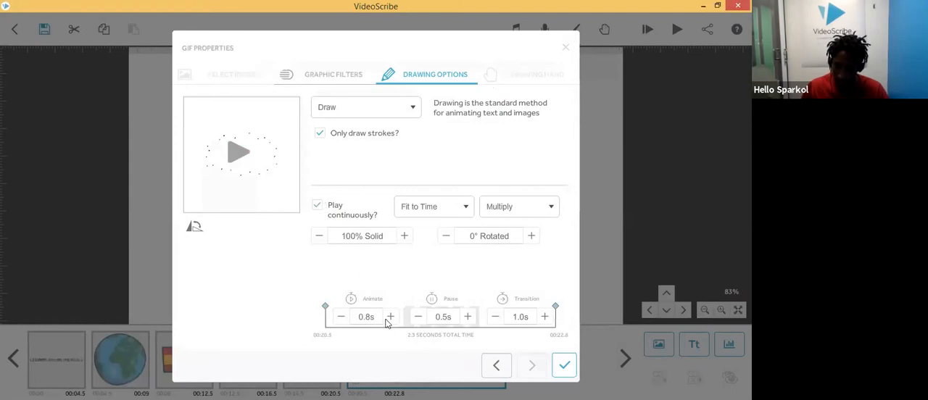
pyautogui.click(564, 373)
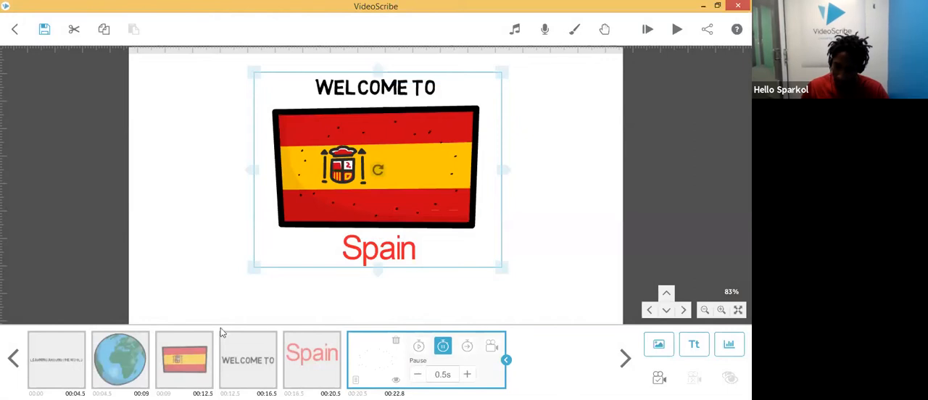
# Step: Select the Spanish flag element and play the scribe
pyautogui.click(198, 360)
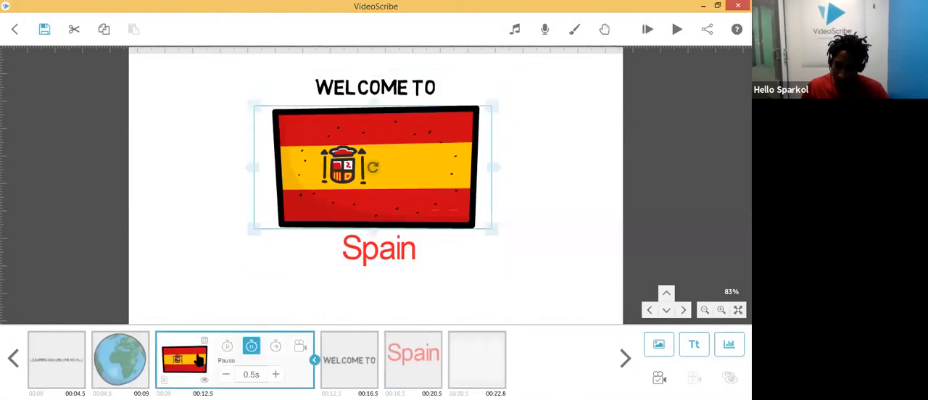
pyautogui.click(679, 33)
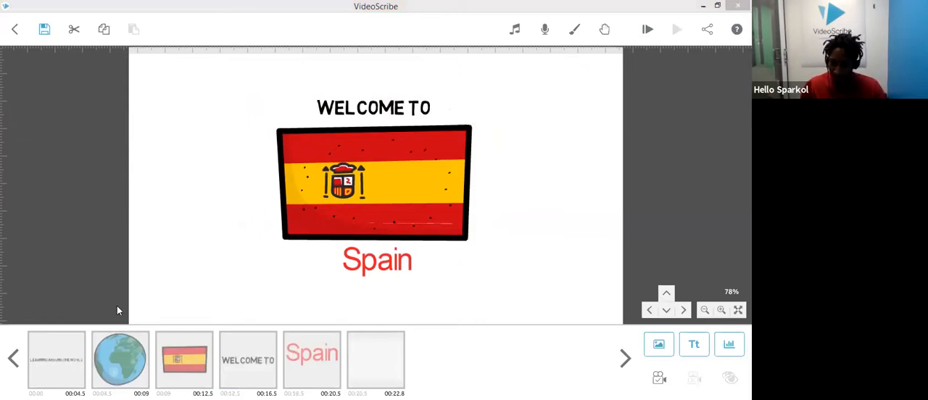
# Step: Zoom the canvas to 110%, set the Spanish flag element's camera to the current position, and briefly preview the scribe
pyautogui.click(195, 362)
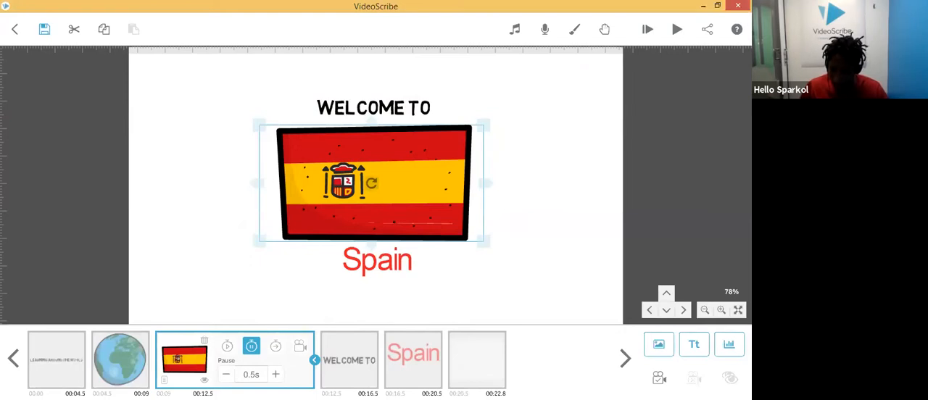
pyautogui.scroll(2, 533, 250)
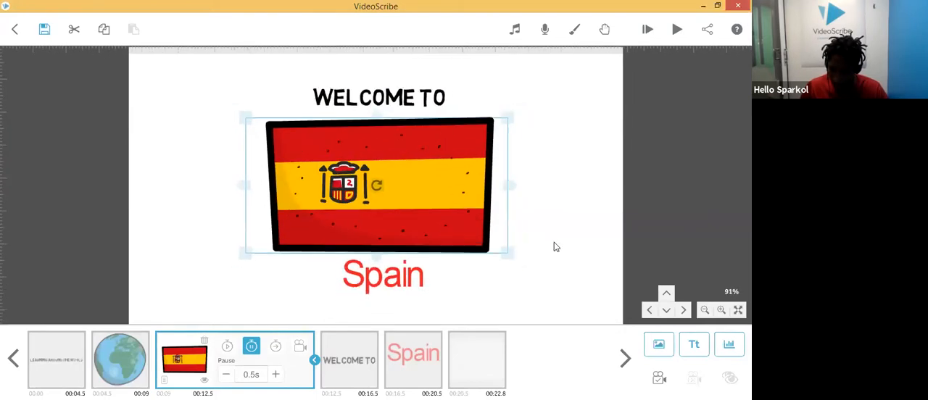
pyautogui.click(591, 251)
pyautogui.scroll(1, 584, 283)
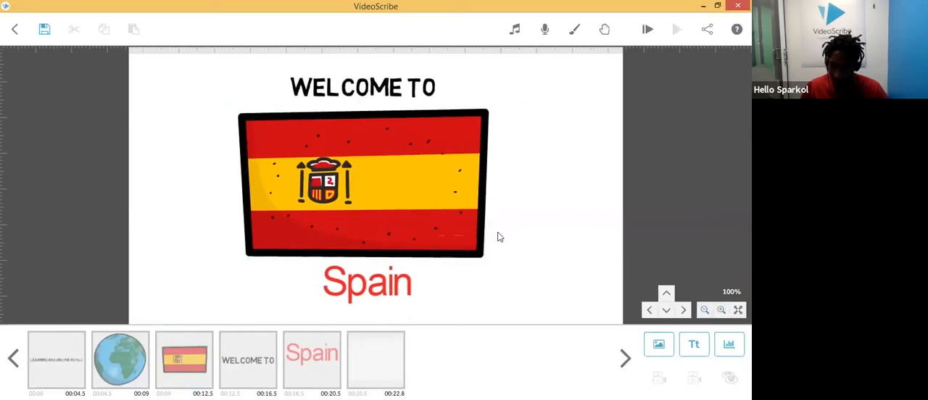
pyautogui.scroll(1, 532, 210)
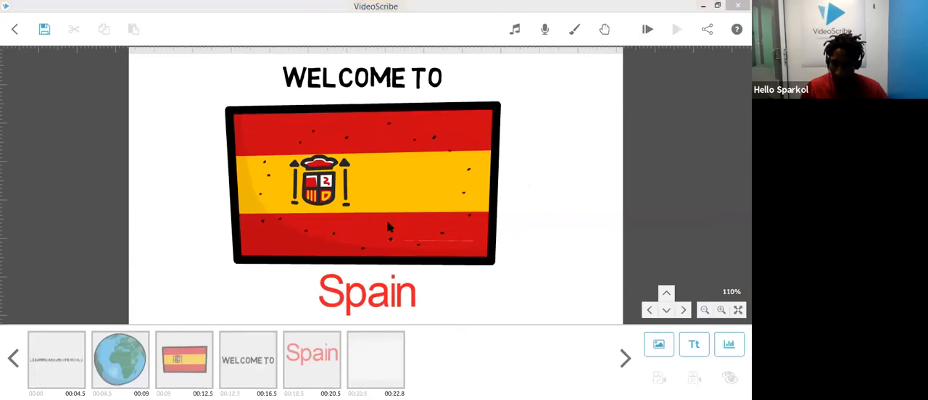
pyautogui.click(189, 360)
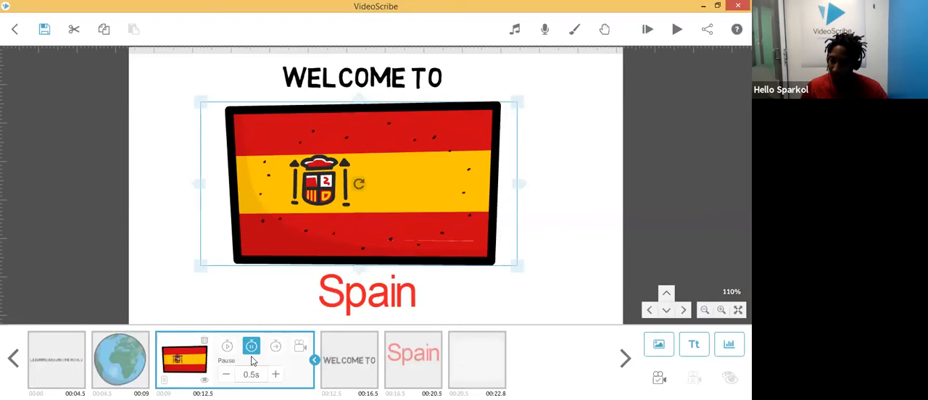
pyautogui.click(301, 350)
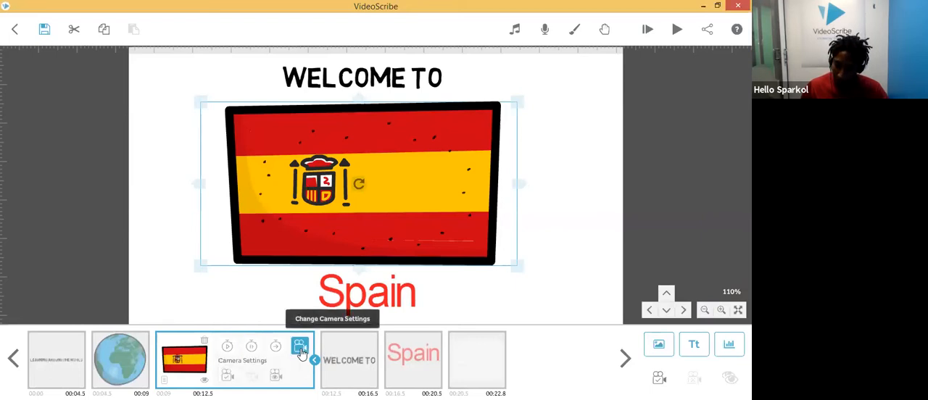
pyautogui.click(228, 381)
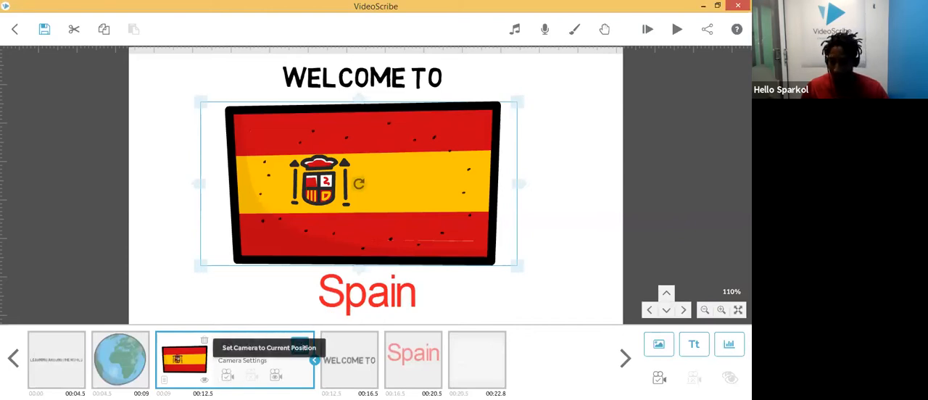
pyautogui.click(229, 378)
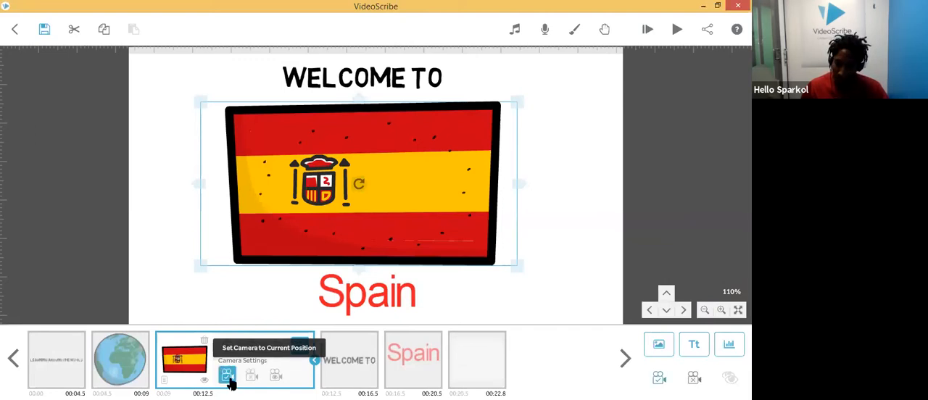
pyautogui.click(229, 380)
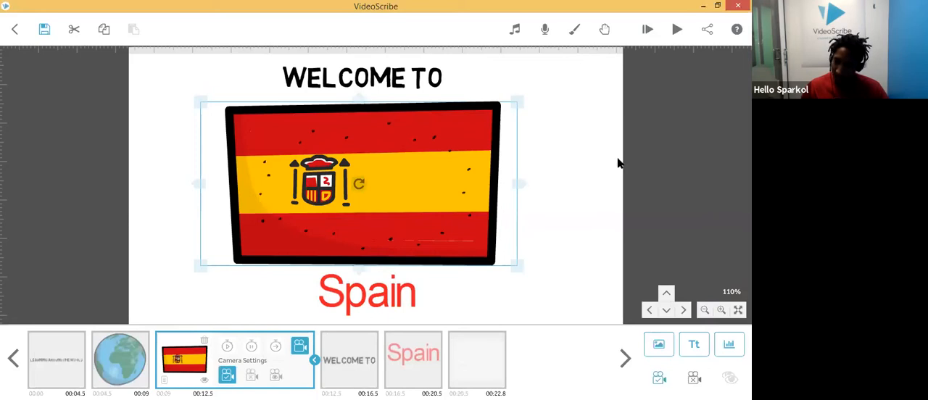
pyautogui.click(677, 30)
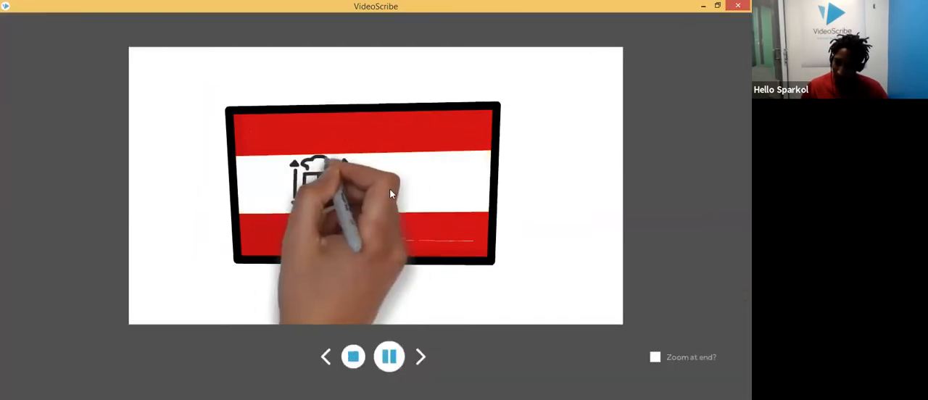
pyautogui.click(354, 358)
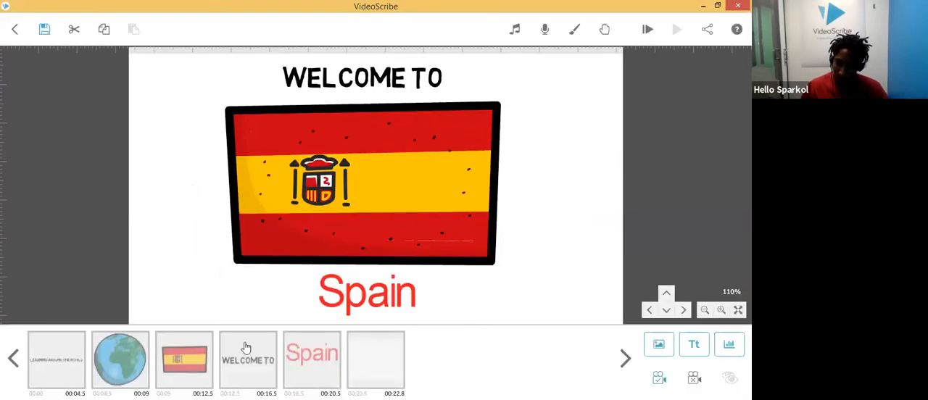
# Step: Inspect the camera settings of the flag, welcome text and Spain elements, viewing each element's camera position
pyautogui.click(195, 357)
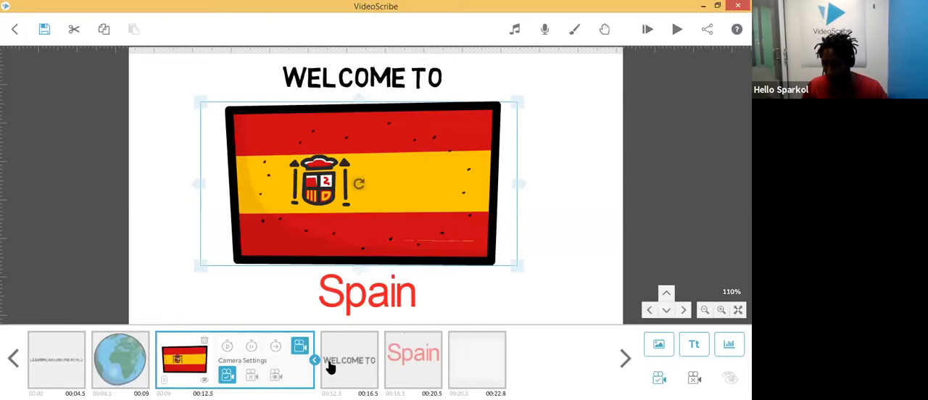
pyautogui.click(351, 367)
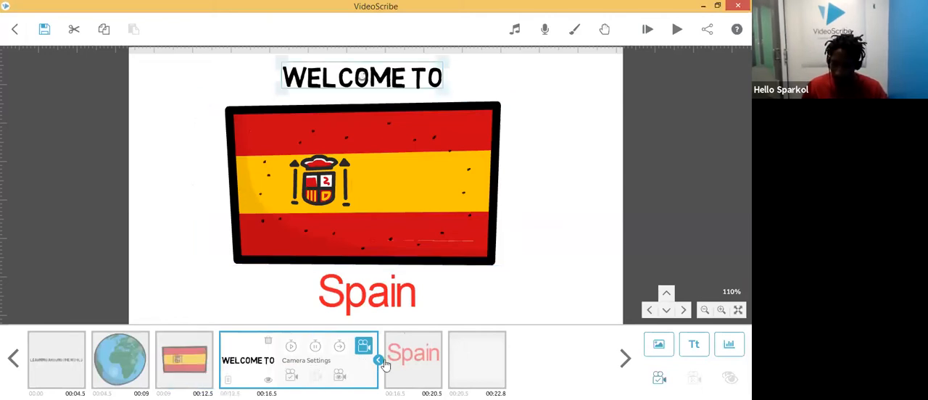
pyautogui.click(406, 370)
pyautogui.click(460, 362)
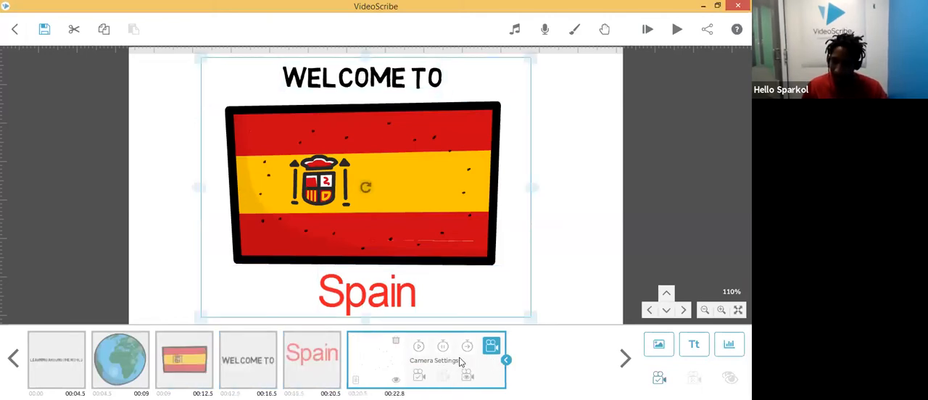
pyautogui.click(229, 358)
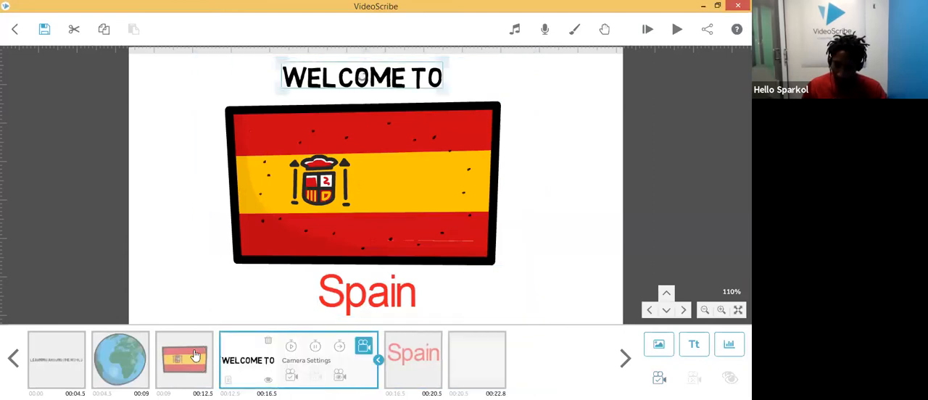
pyautogui.click(196, 357)
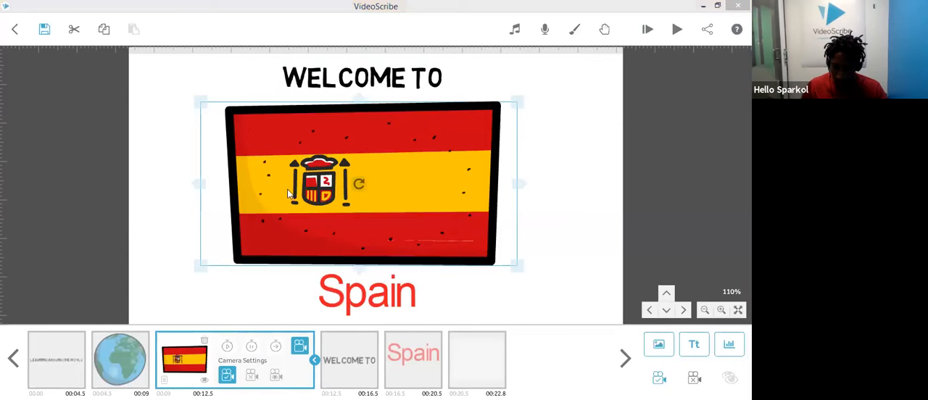
pyautogui.click(351, 368)
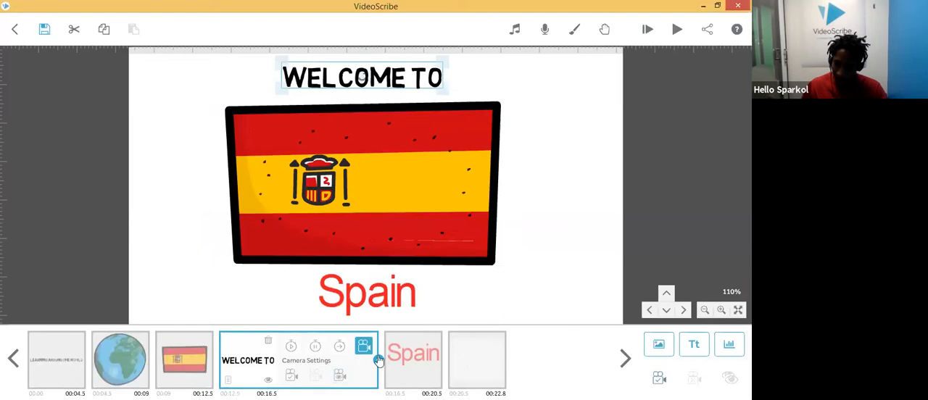
pyautogui.click(340, 380)
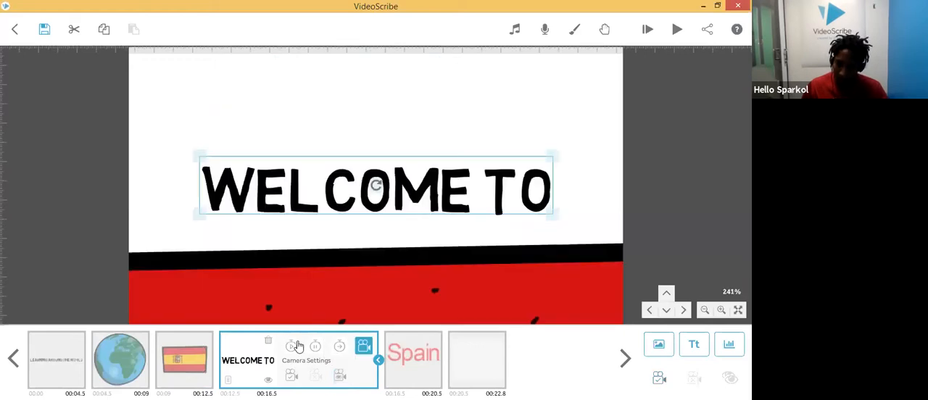
pyautogui.click(404, 361)
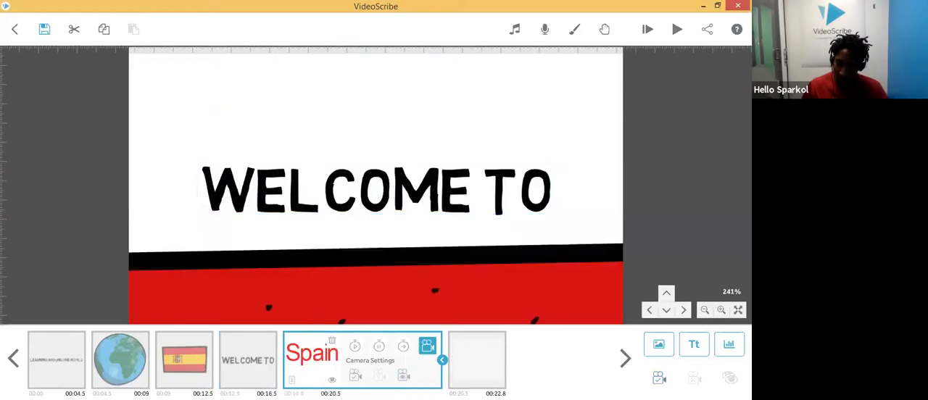
pyautogui.click(407, 378)
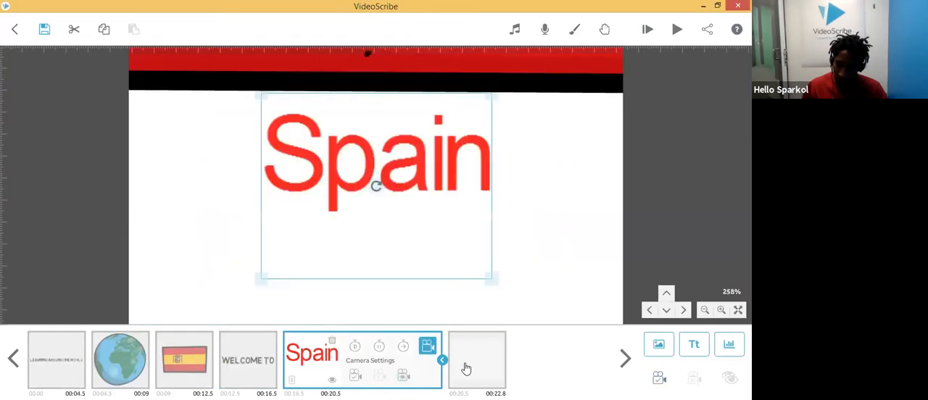
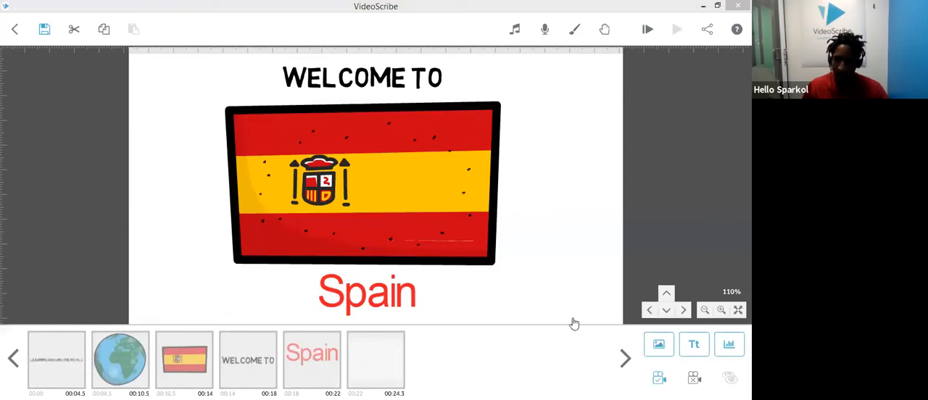
# Step: Add a Europe outline map image found by searching the image library for europe
pyautogui.click(575, 195)
pyautogui.moveTo(575, 196); pyautogui.dragTo(261, 165)
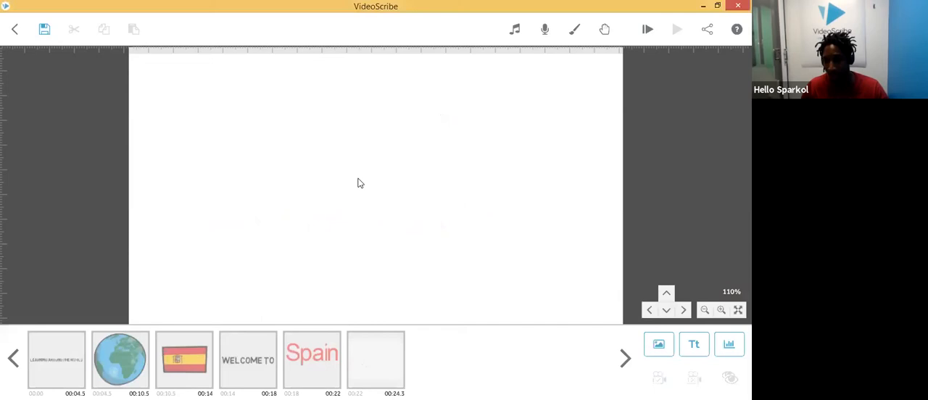
pyautogui.click(659, 346)
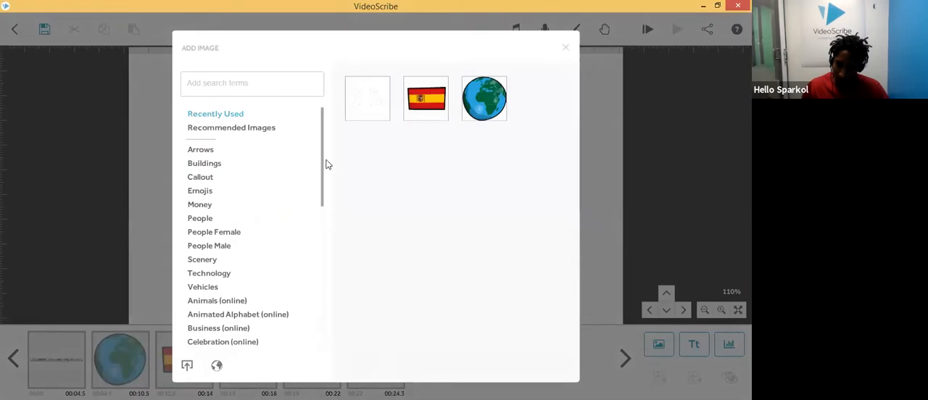
pyautogui.scroll(-2, 321, 315)
pyautogui.scroll(-5, 321, 315)
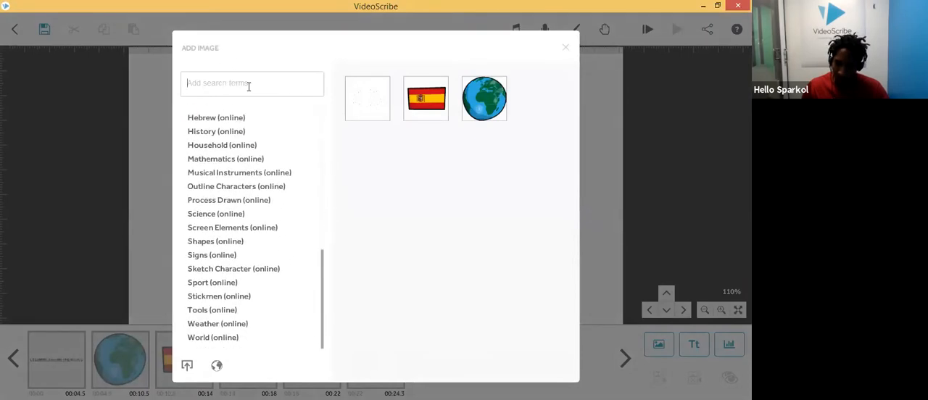
pyautogui.write('e')
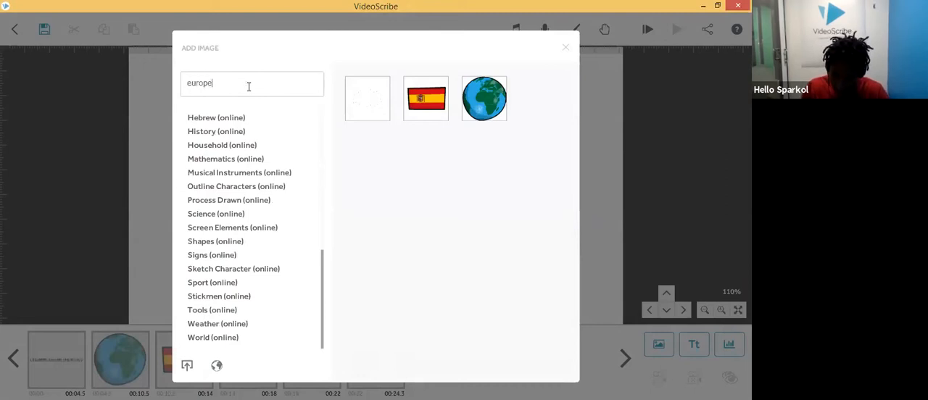
pyautogui.write('urope')
pyautogui.press('Return')
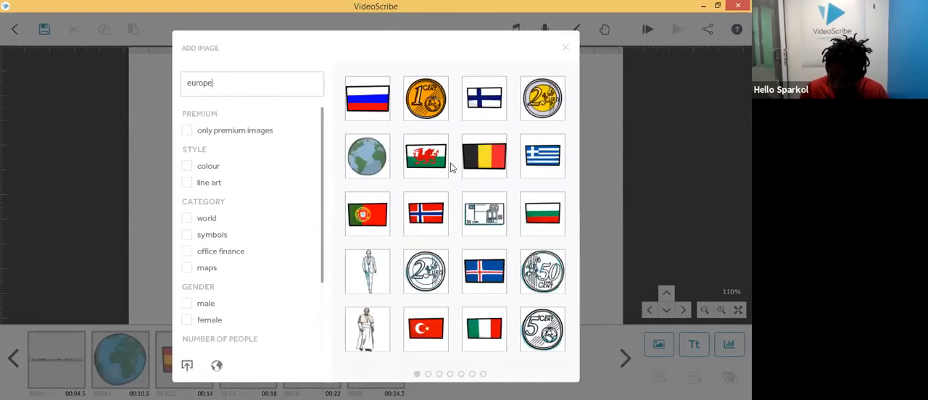
pyautogui.scroll(-1, 451, 167)
pyautogui.scroll(-1, 461, 146)
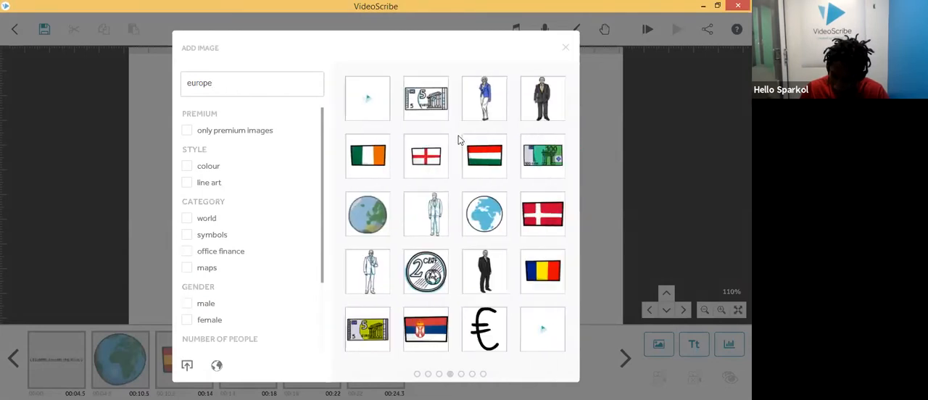
pyautogui.scroll(-1, 439, 161)
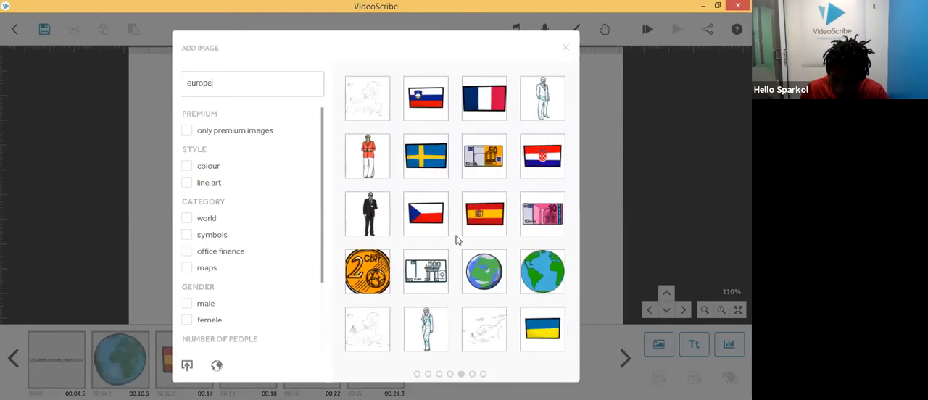
pyautogui.click(372, 331)
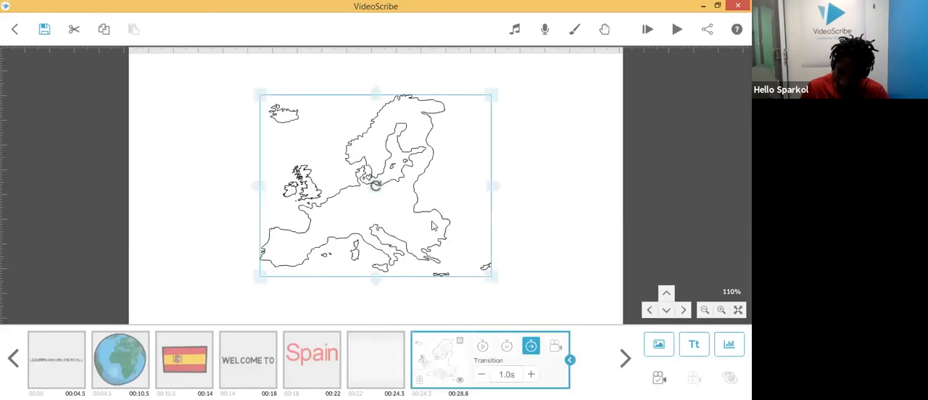
# Step: Enlarge the Europe map and set its camera to the current position
pyautogui.moveTo(491, 273); pyautogui.dragTo(594, 315)
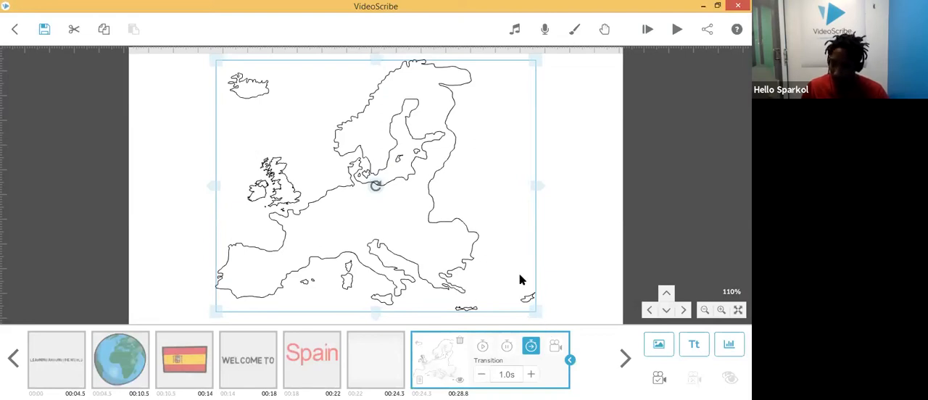
pyautogui.click(555, 346)
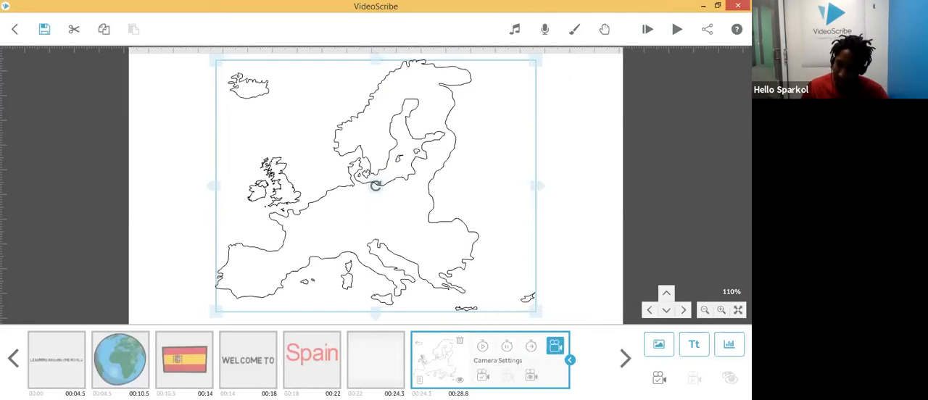
pyautogui.click(483, 379)
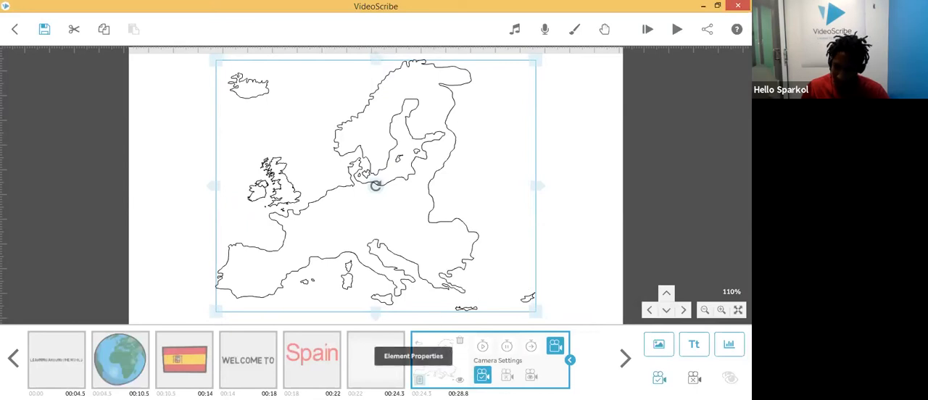
# Step: Change the Europe map's drawing colour to a green silhouette with hex #77c34e
pyautogui.click(418, 342)
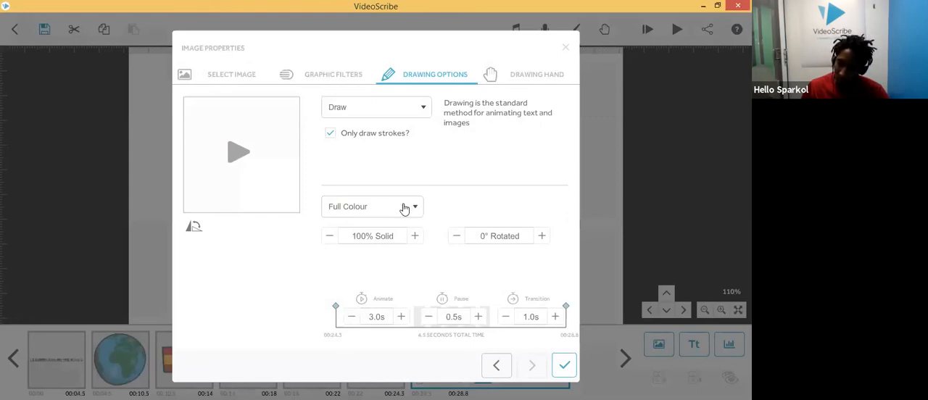
pyautogui.click(405, 209)
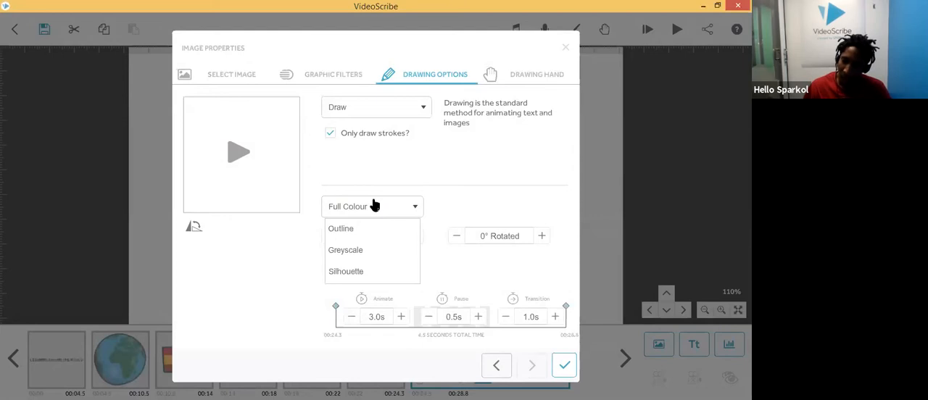
pyautogui.click(347, 272)
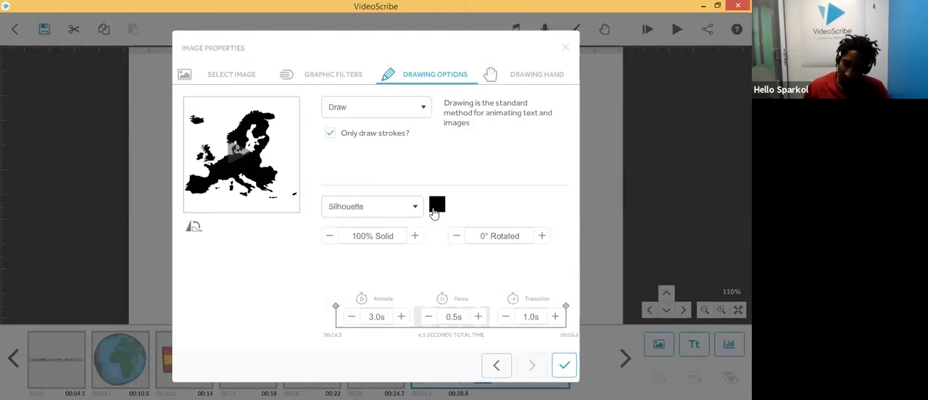
pyautogui.click(438, 206)
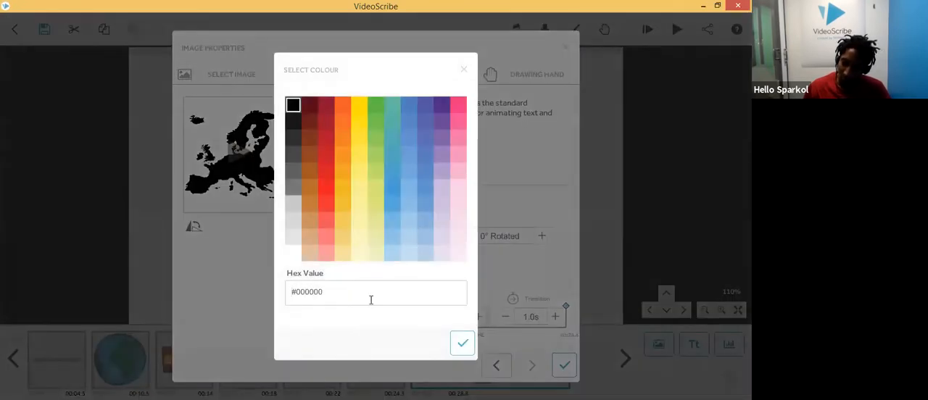
pyautogui.click(376, 107)
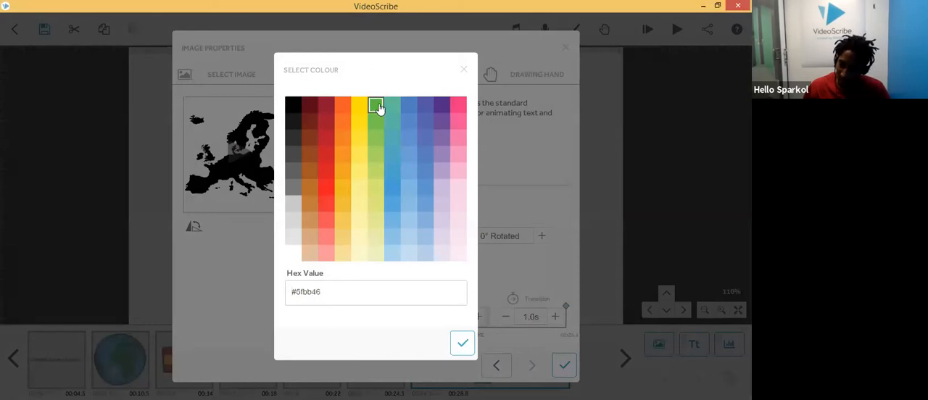
pyautogui.click(462, 343)
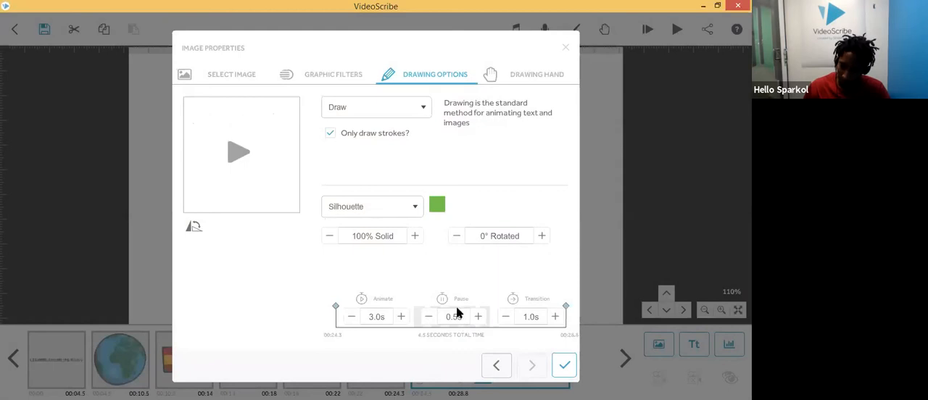
pyautogui.click(564, 366)
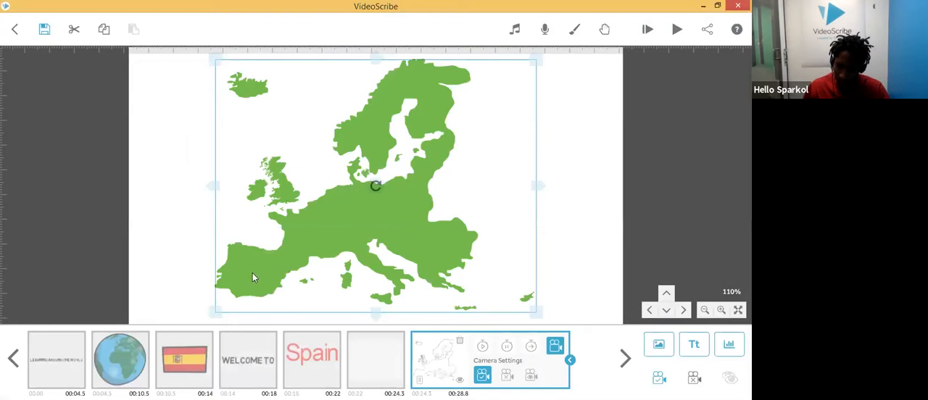
# Step: Add a blue diagonal arrow image from the Arrows category
pyautogui.click(665, 346)
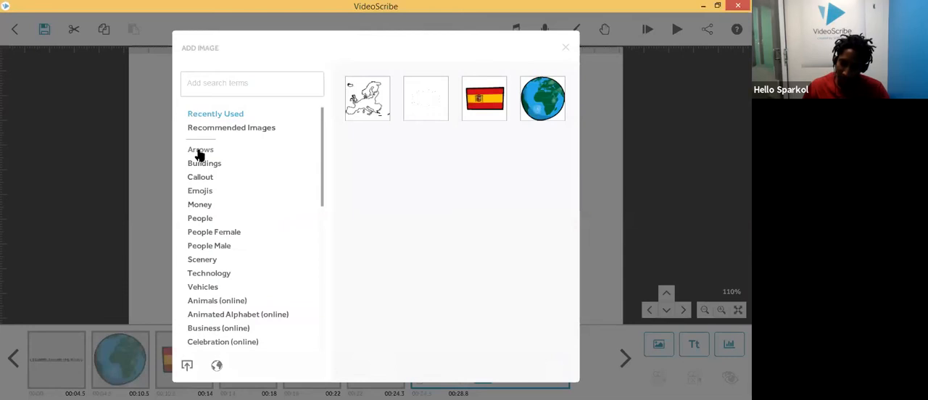
pyautogui.click(200, 150)
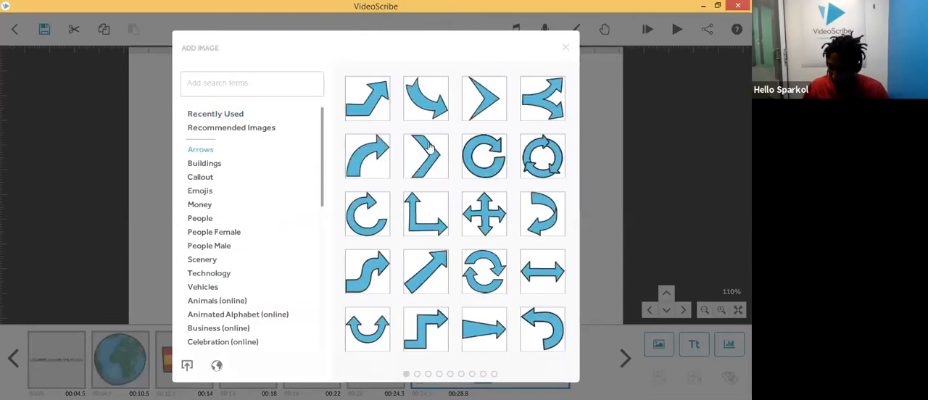
pyautogui.click(439, 264)
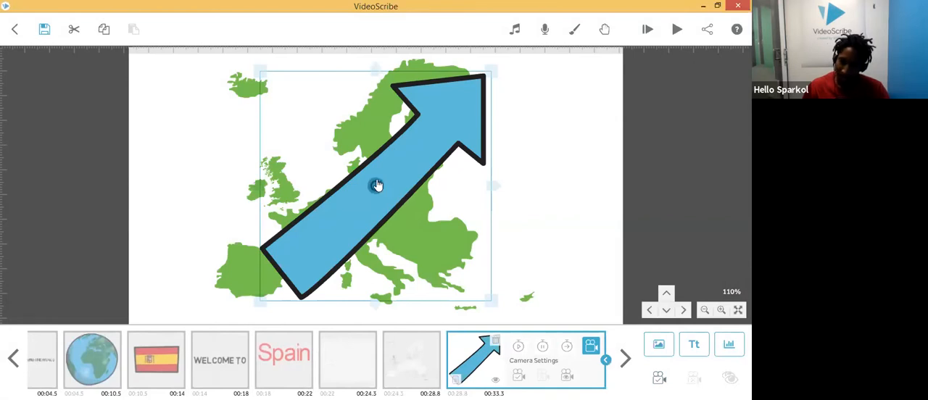
# Step: Rotate, shrink and move the arrow so it points at Spain on the map
pyautogui.moveTo(377, 186); pyautogui.dragTo(347, 186)
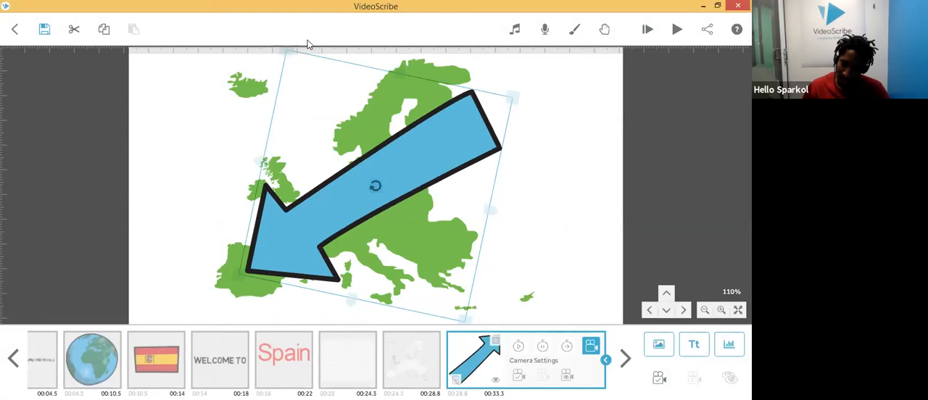
pyautogui.moveTo(466, 319); pyautogui.dragTo(398, 218)
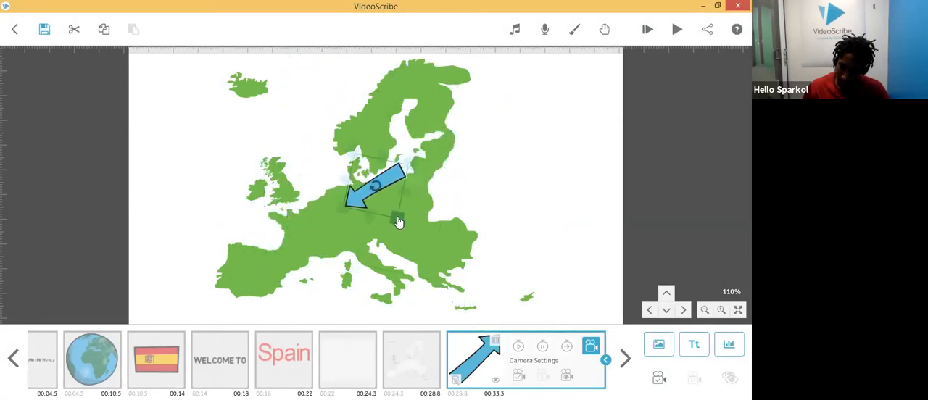
pyautogui.moveTo(377, 185); pyautogui.dragTo(299, 240)
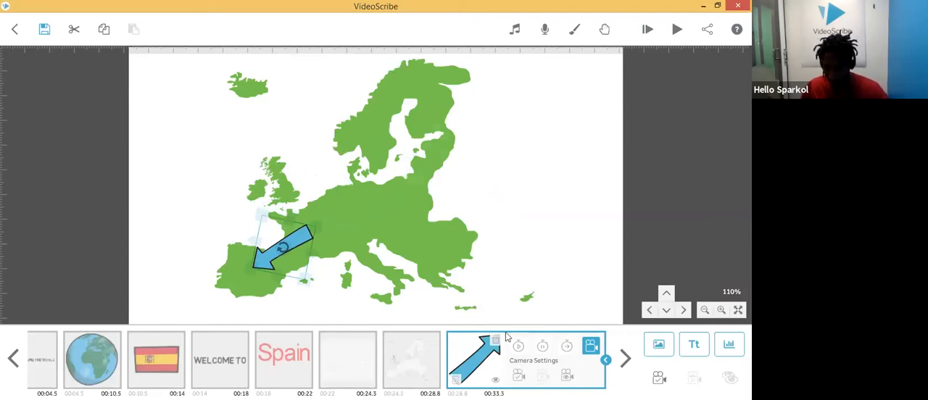
# Step: Set the arrow element's camera to the current position and play the scribe
pyautogui.click(417, 374)
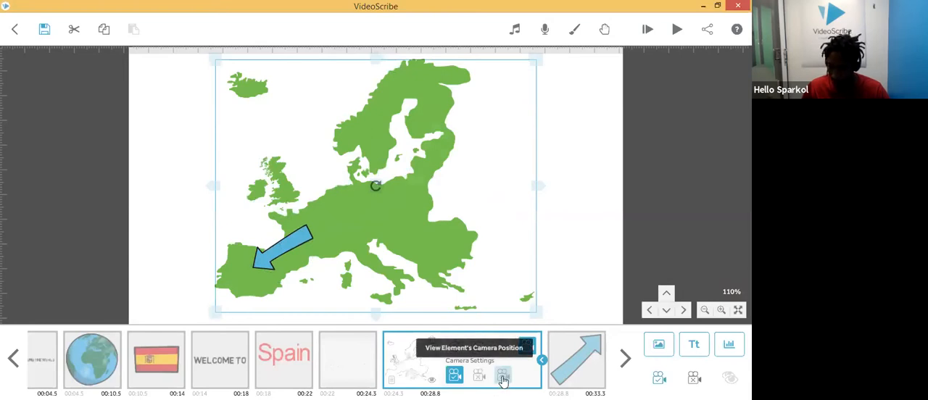
pyautogui.click(580, 377)
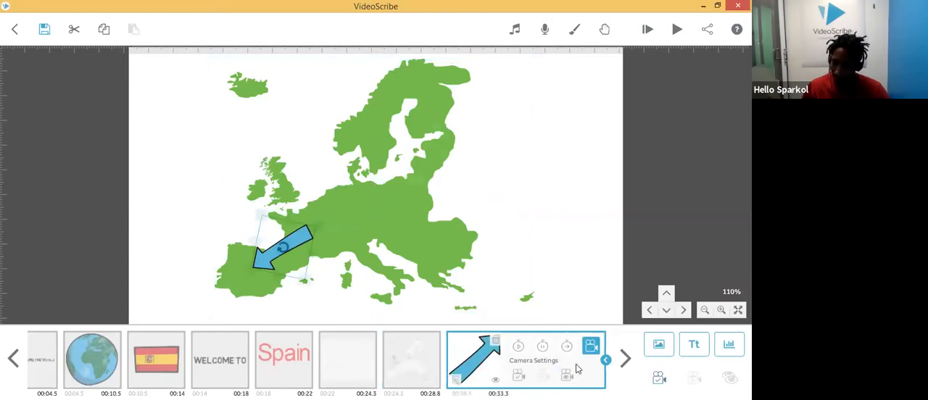
pyautogui.click(519, 377)
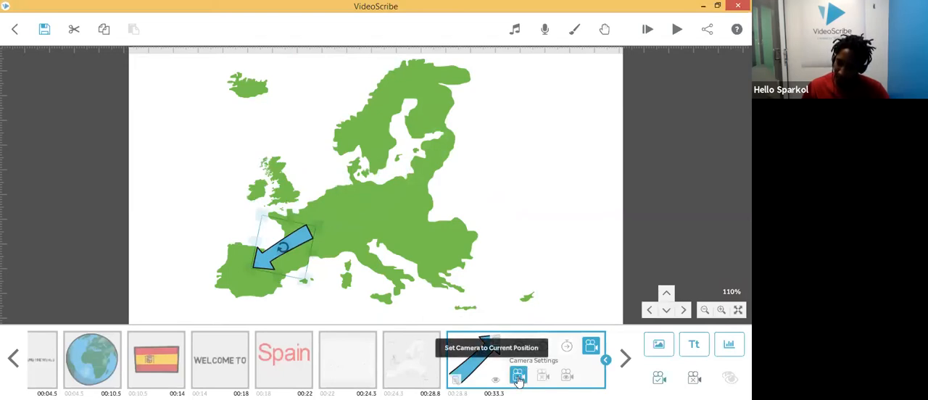
pyautogui.click(395, 374)
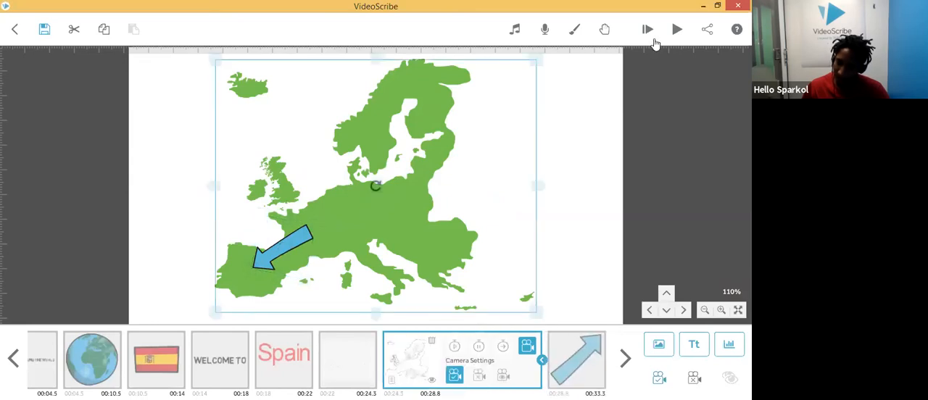
pyautogui.click(676, 29)
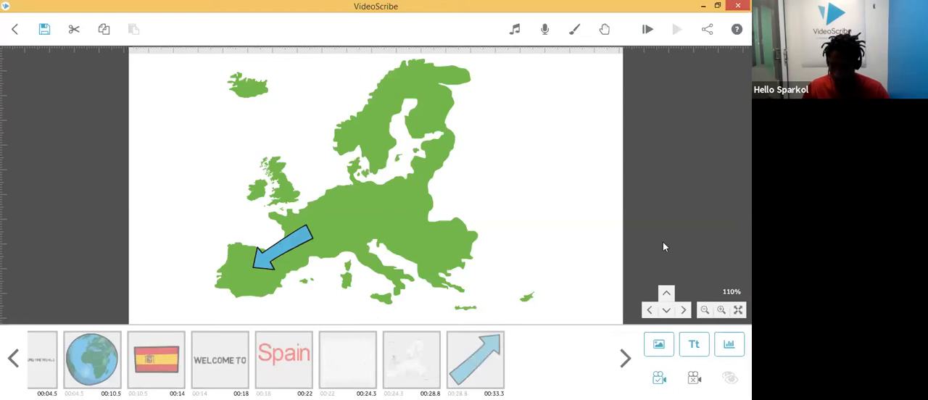
# Step: Add the text "Spain is in Europe" in red Arial and move it over central Europe
pyautogui.click(695, 346)
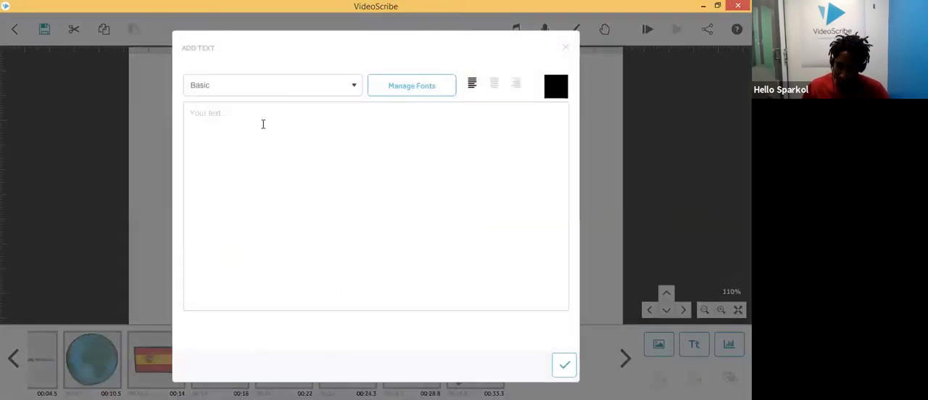
pyautogui.write('Spain is in Europe')
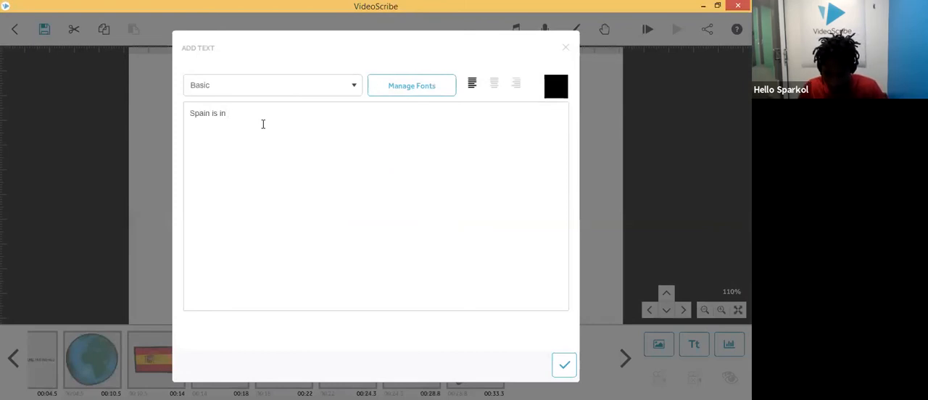
pyautogui.click(291, 93)
pyautogui.click(256, 108)
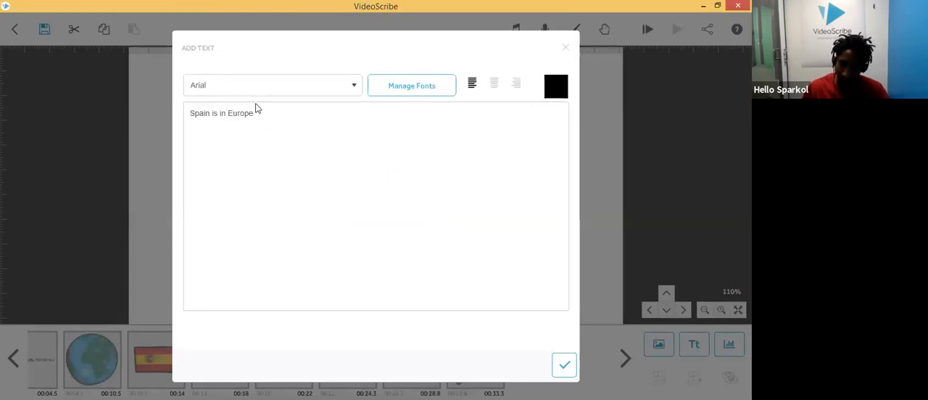
pyautogui.click(556, 89)
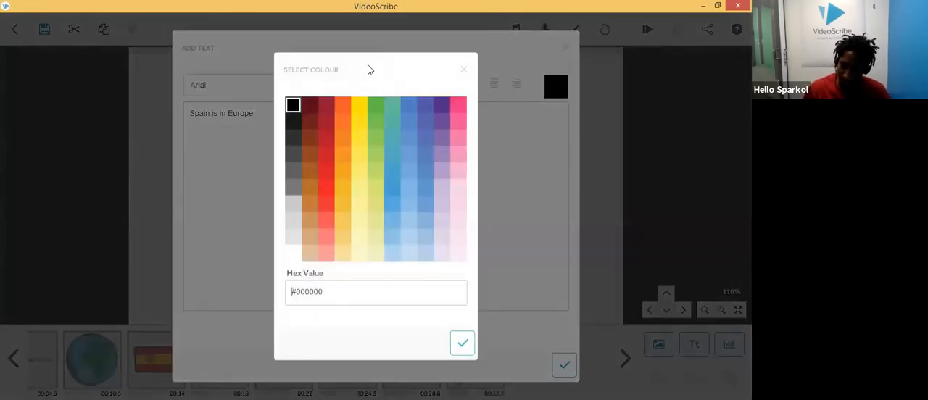
pyautogui.click(328, 188)
pyautogui.click(464, 347)
pyautogui.click(556, 371)
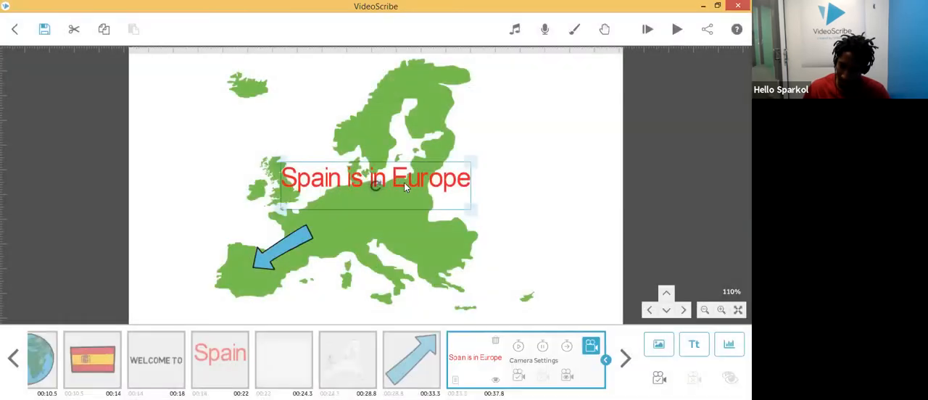
pyautogui.moveTo(419, 207); pyautogui.dragTo(427, 224)
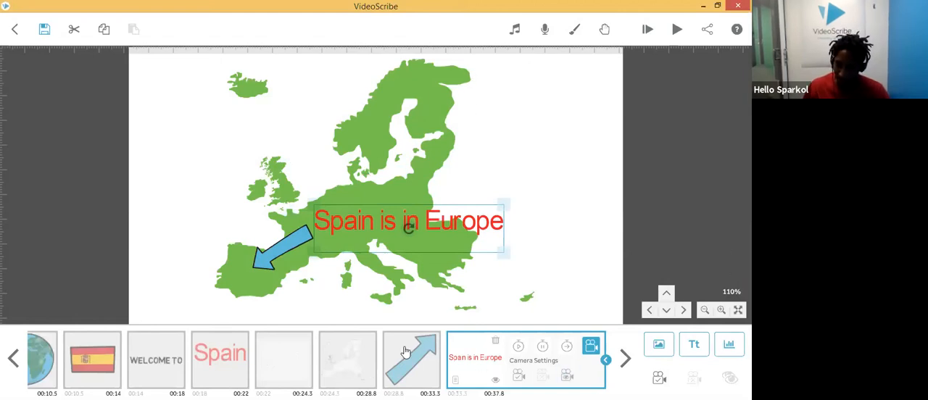
# Step: Set the "Spain is in Europe" caption's camera to the current position and preview the scribe
pyautogui.click(518, 380)
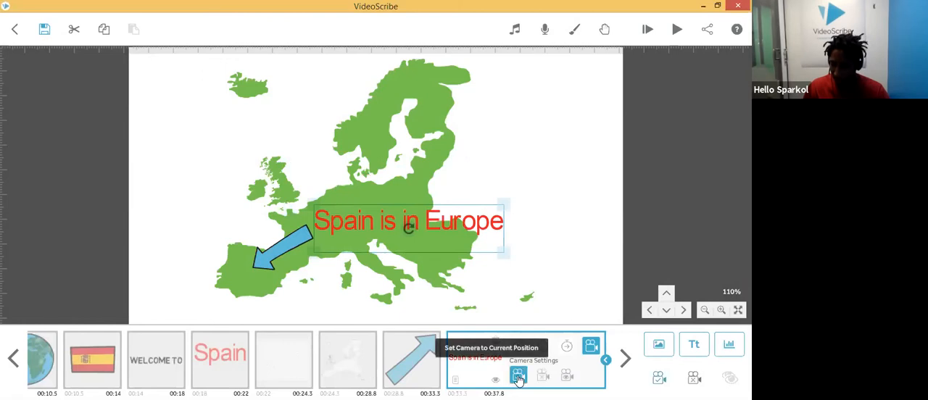
pyautogui.click(338, 357)
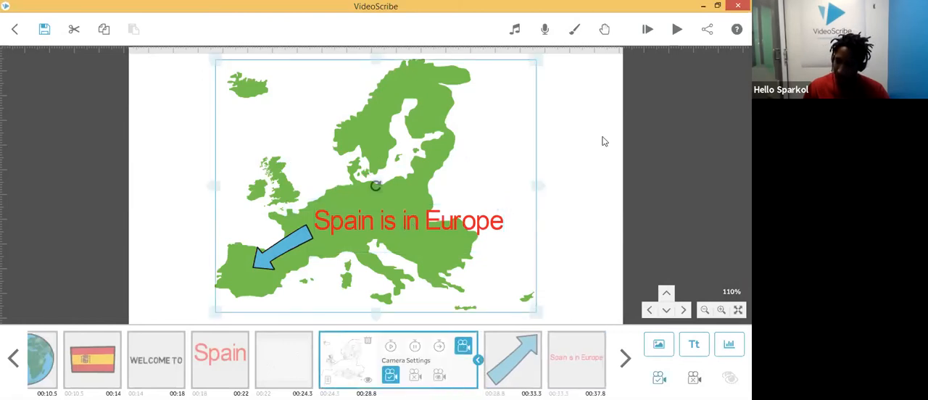
pyautogui.click(674, 29)
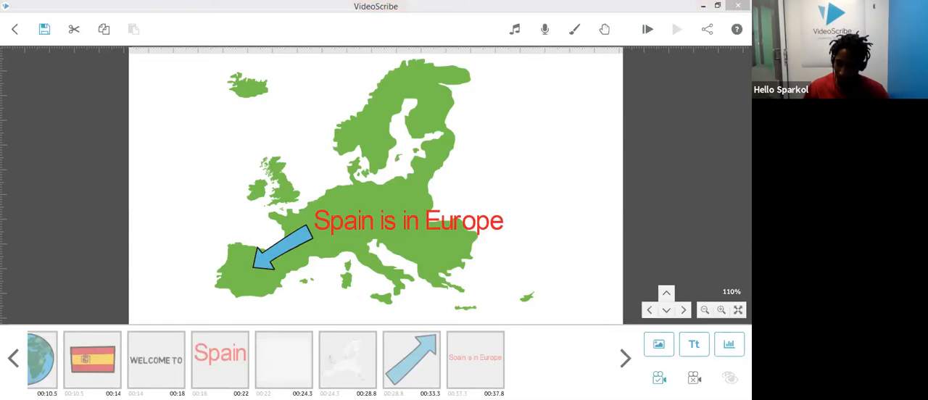
# Step: Move to a blank canvas area, search images for "pedro", place the grey-suited man at the left and set his camera
pyautogui.moveTo(569, 143); pyautogui.dragTo(162, 125)
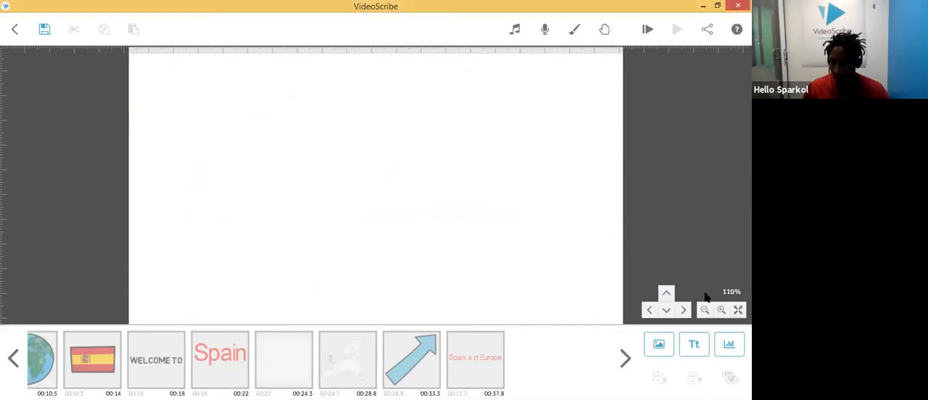
pyautogui.click(661, 344)
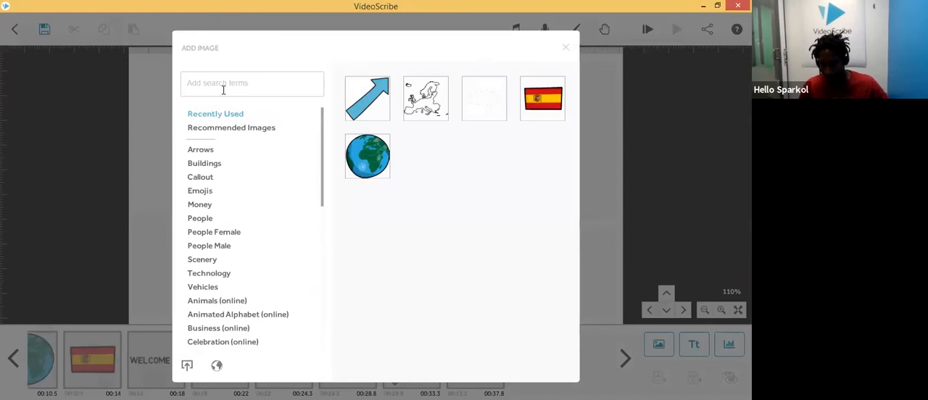
pyautogui.write('p')
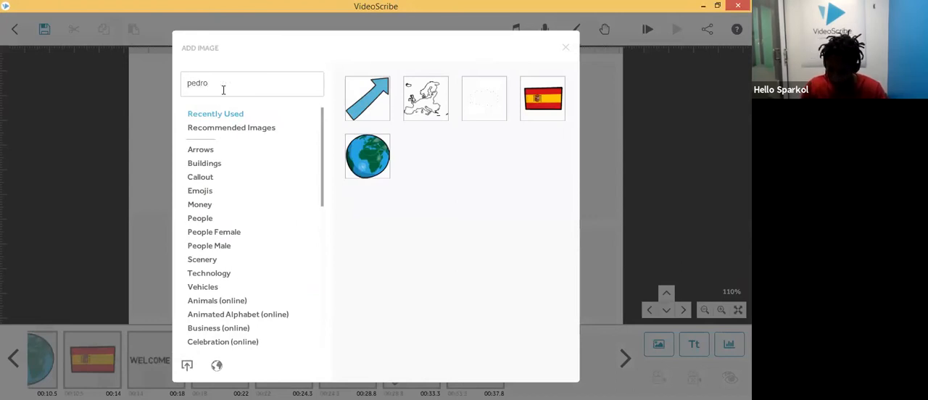
pyautogui.write('edro')
pyautogui.press('Return')
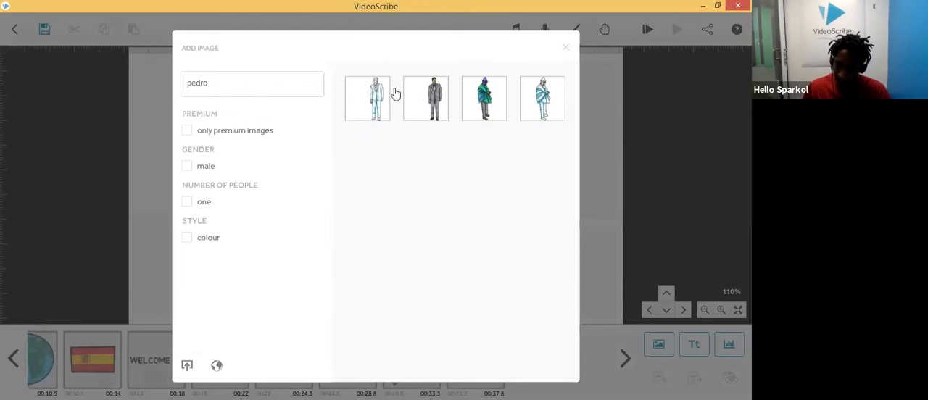
pyautogui.click(433, 100)
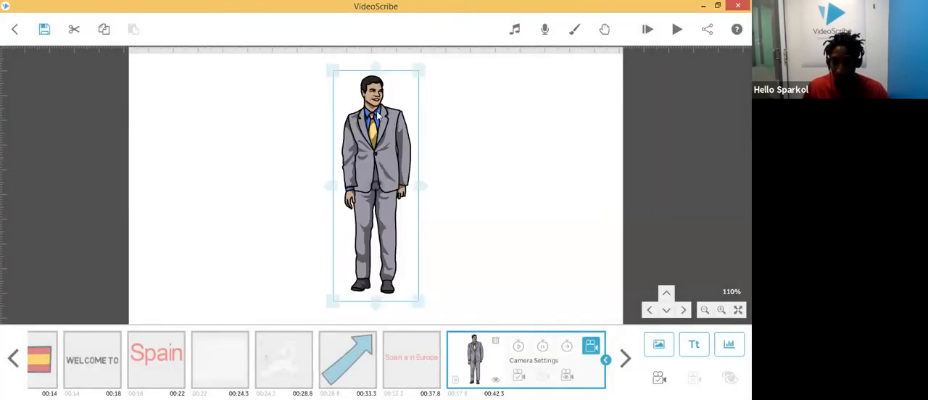
pyautogui.moveTo(377, 114); pyautogui.dragTo(188, 127)
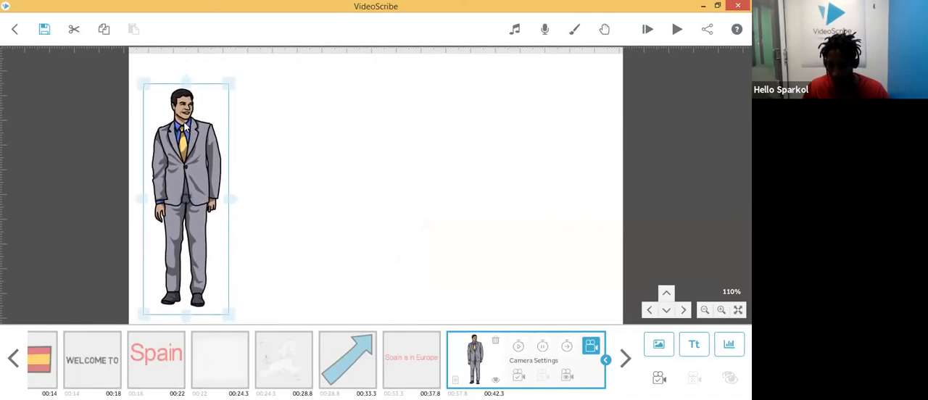
pyautogui.click(521, 375)
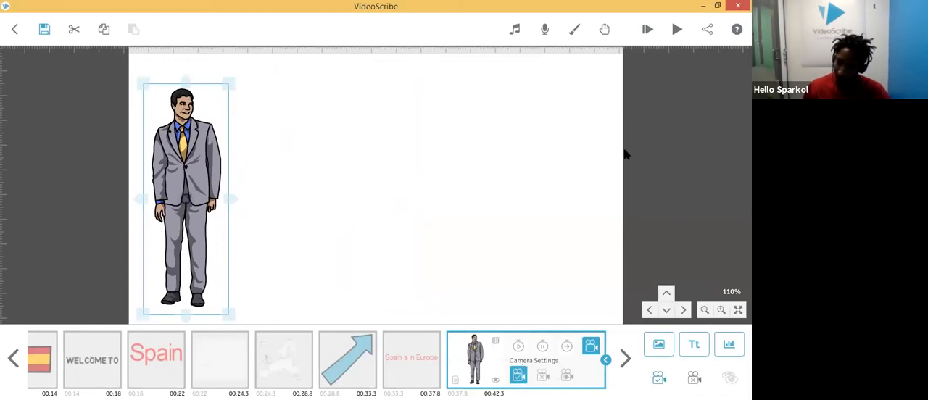
# Step: Add right-aligned text "Pedro Sanchez is Prime Minister of Spain" and enlarge it across the upper right beside the man
pyautogui.click(694, 346)
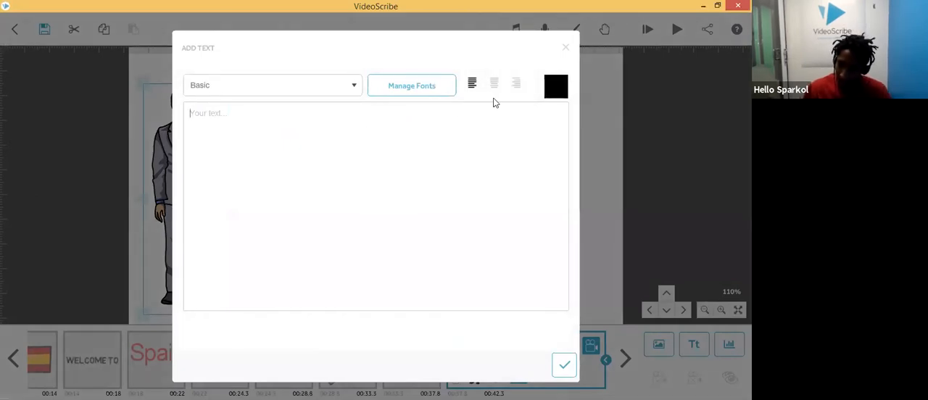
pyautogui.click(517, 85)
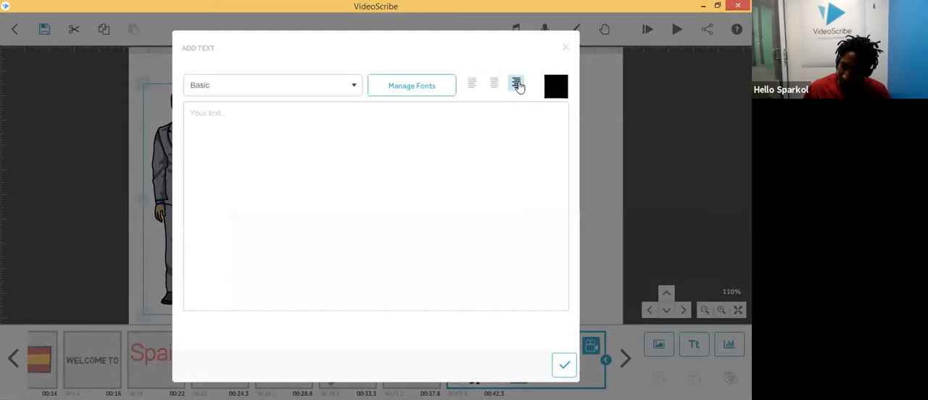
pyautogui.write('Pedro Sanchez')
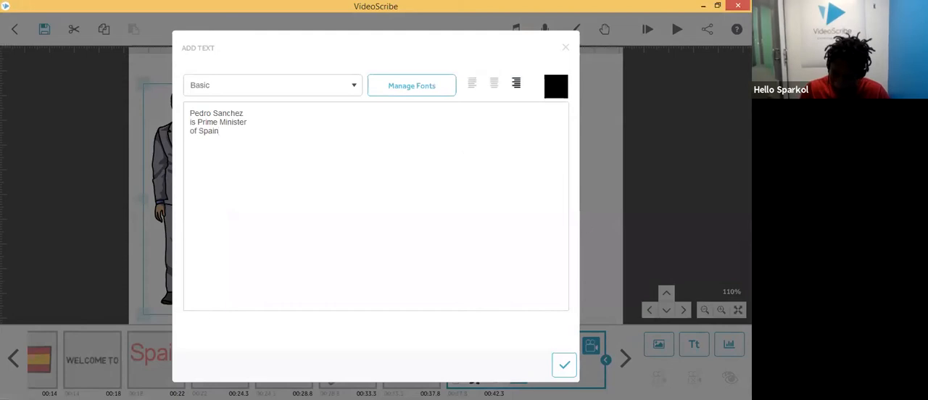
pyautogui.click(564, 366)
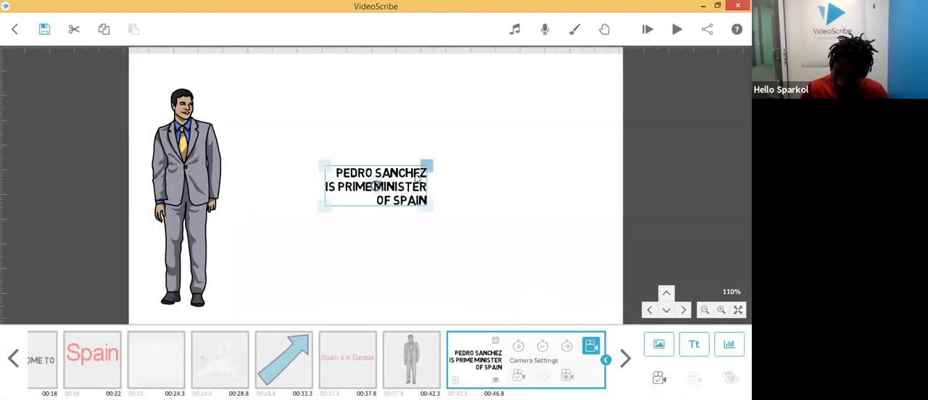
pyautogui.moveTo(412, 195); pyautogui.dragTo(594, 189)
pyautogui.moveTo(574, 161); pyautogui.dragTo(570, 159)
pyautogui.click(488, 259)
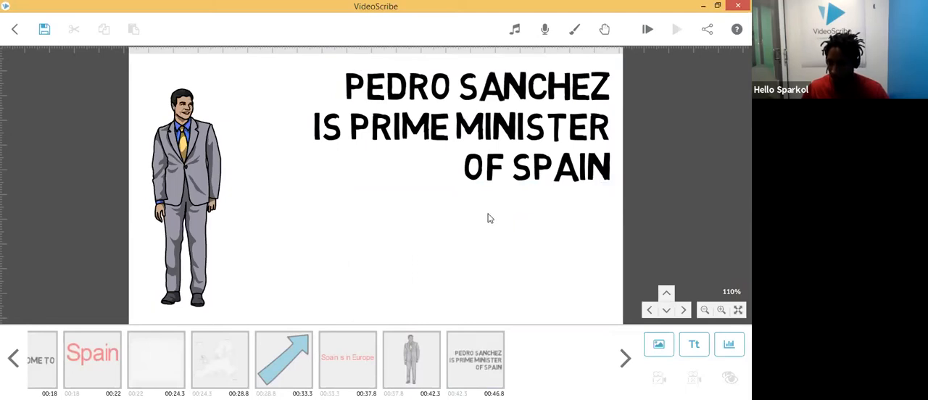
# Step: Set the Pedro Sanchez text's camera to the current position and play the scribe
pyautogui.click(469, 354)
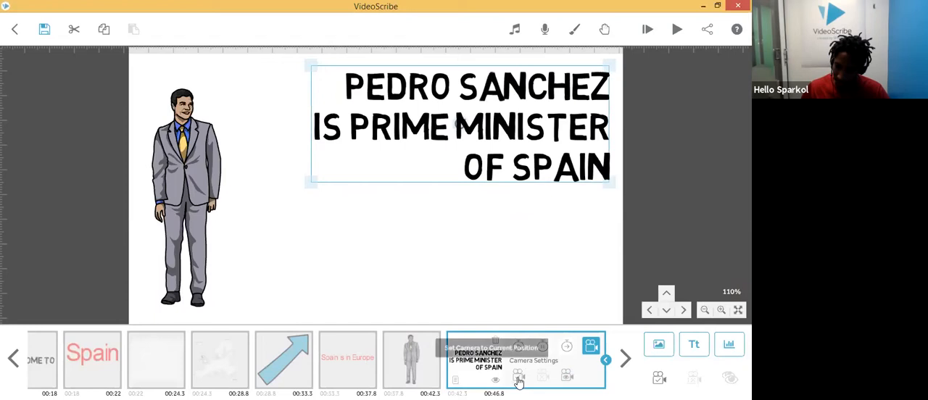
pyautogui.click(421, 355)
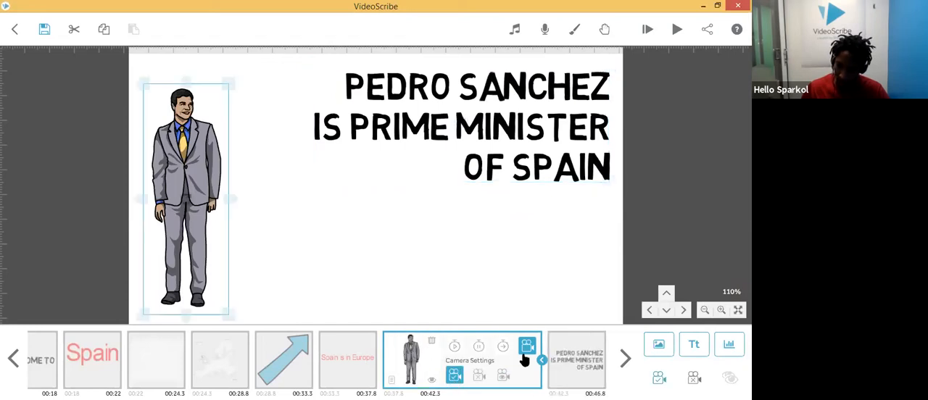
pyautogui.click(678, 32)
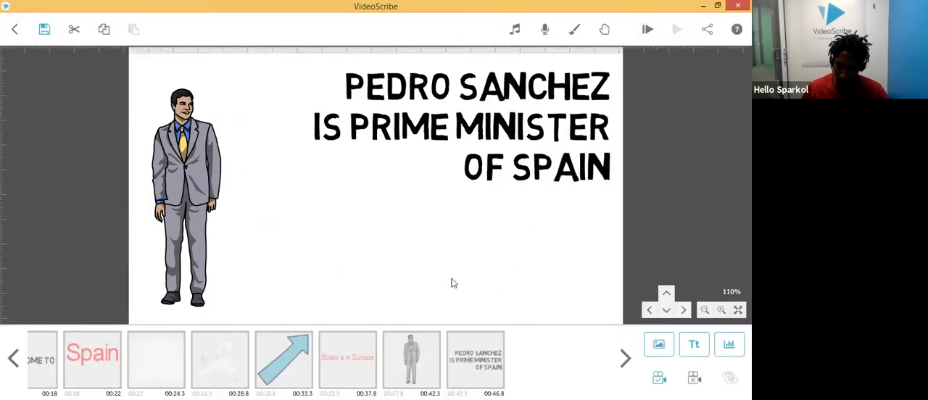
# Step: Try to replace the man's image with one from the Famous People (online) category
pyautogui.click(425, 366)
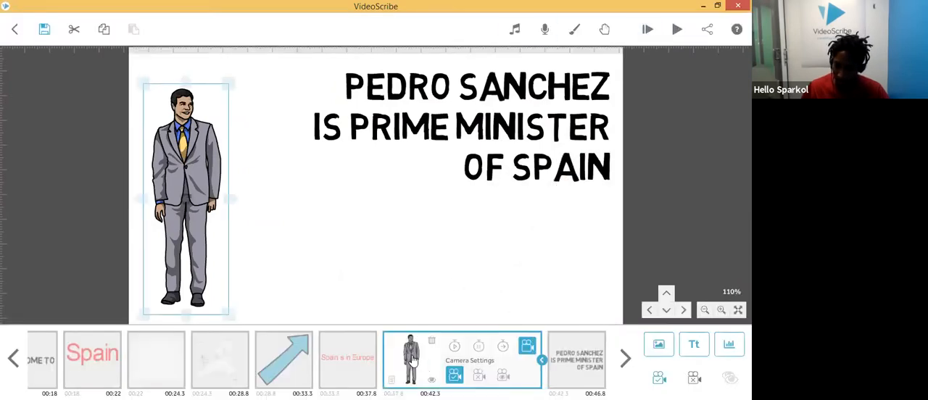
pyautogui.doubleClick(413, 360)
pyautogui.click(257, 74)
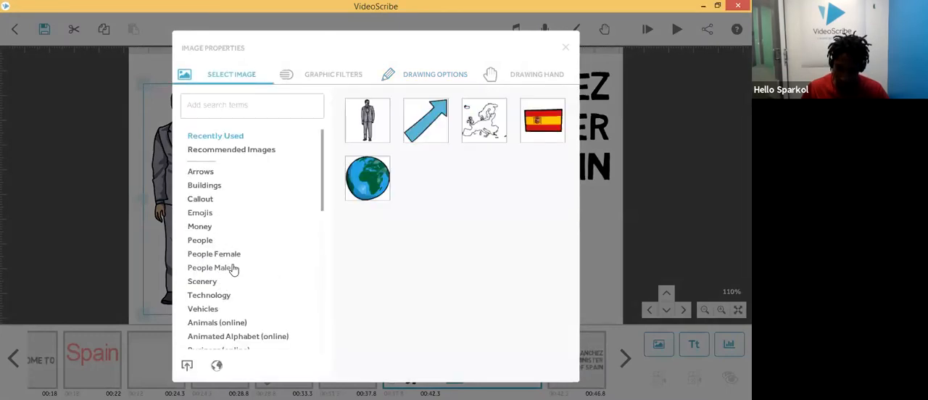
pyautogui.scroll(-6, 233, 269)
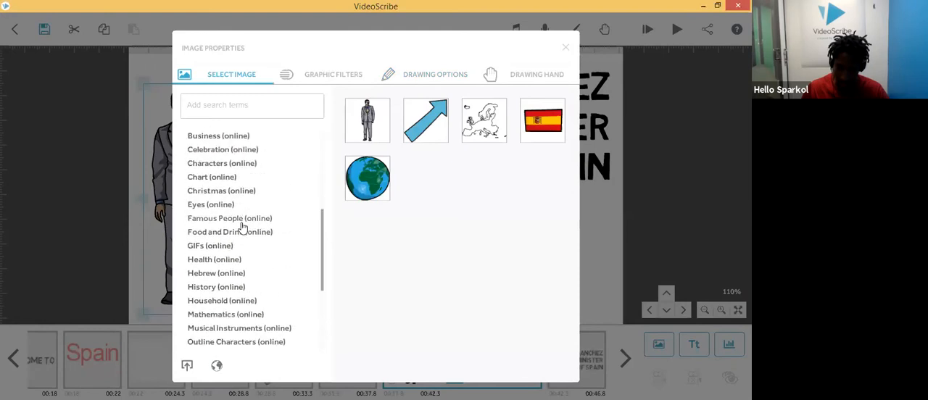
pyautogui.click(239, 219)
pyautogui.scroll(-3, 452, 134)
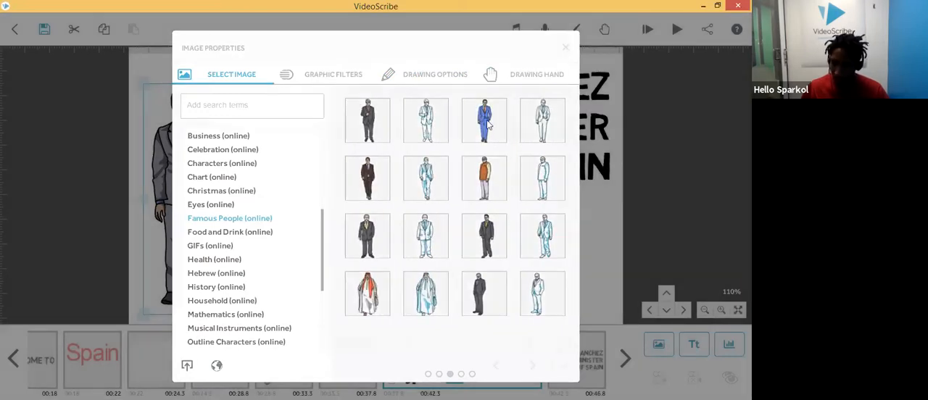
pyautogui.click(487, 125)
pyautogui.click(570, 257)
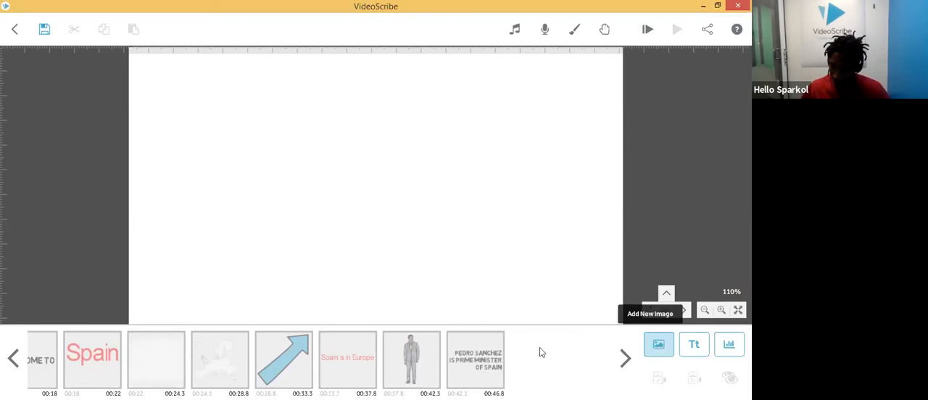
# Step: Import the "king felipe vi" image file from the Pictures folder as a new image
pyautogui.click(660, 346)
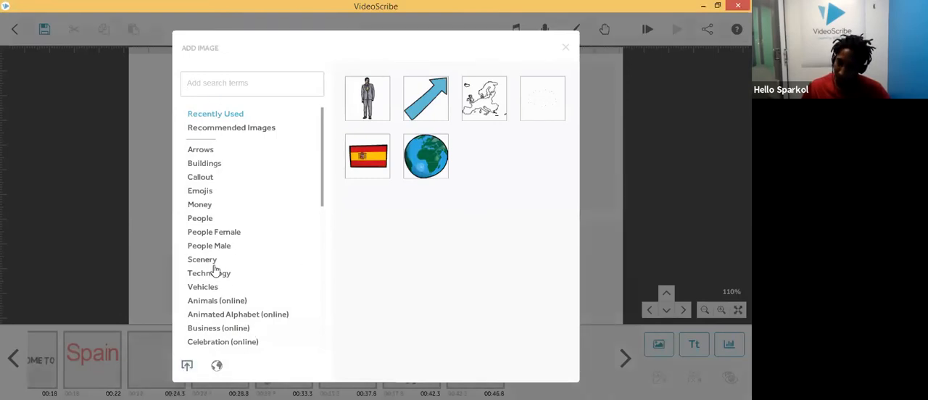
pyautogui.click(187, 370)
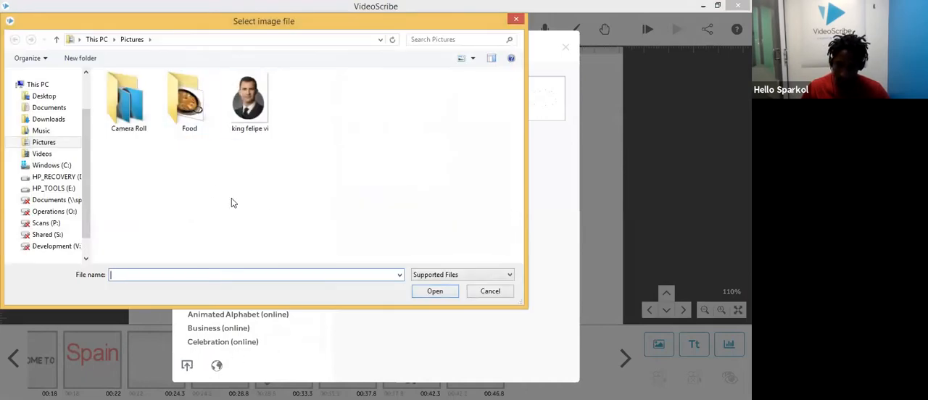
pyautogui.click(256, 103)
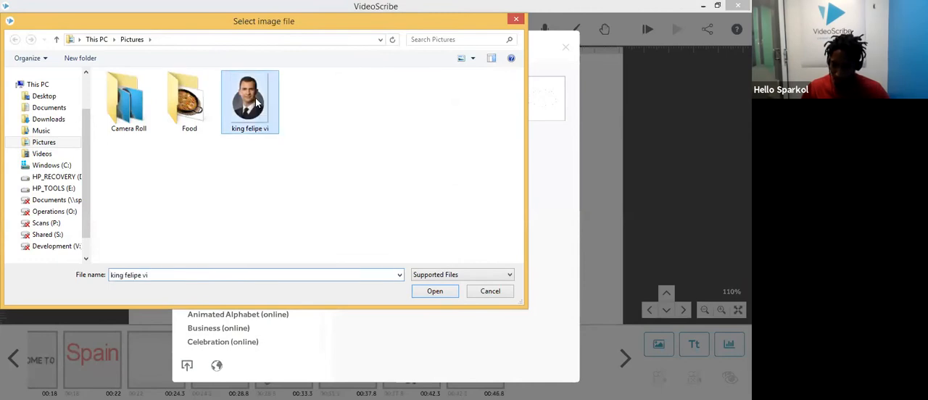
pyautogui.doubleClick(256, 103)
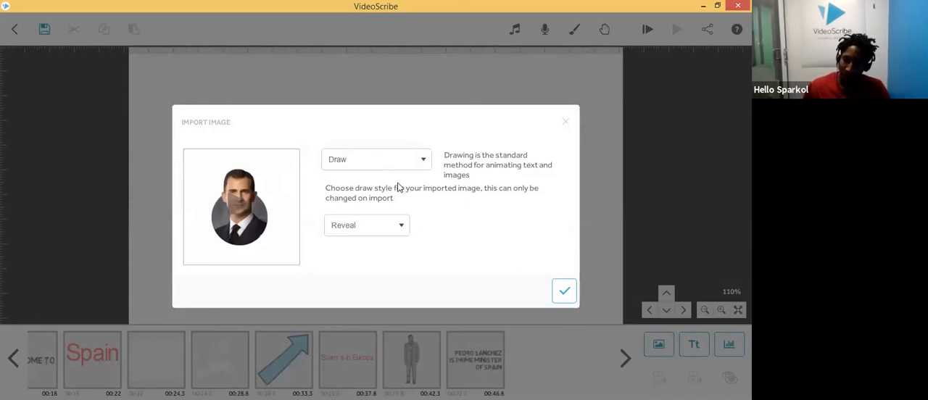
pyautogui.click(398, 160)
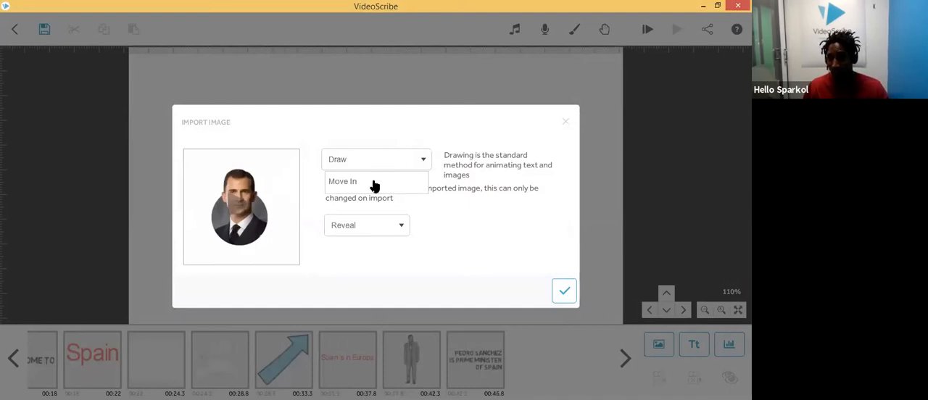
pyautogui.click(383, 161)
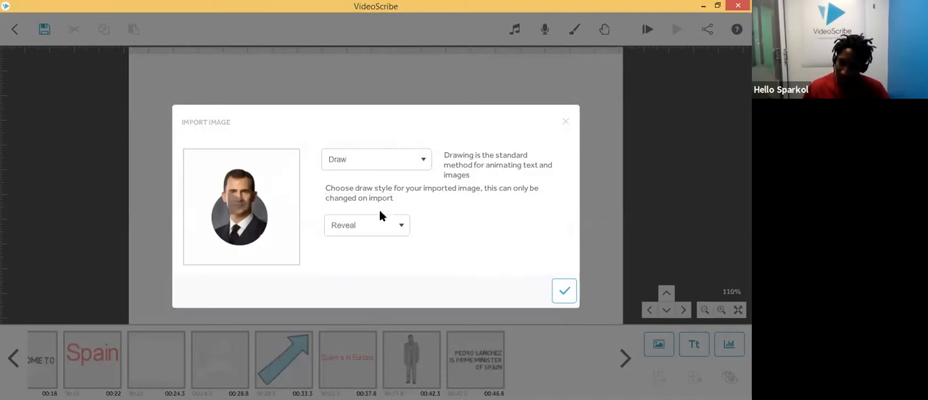
pyautogui.click(395, 226)
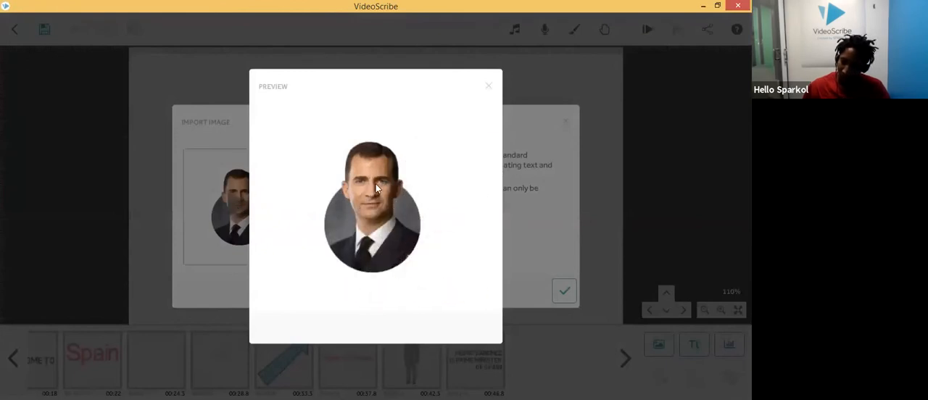
pyautogui.click(490, 87)
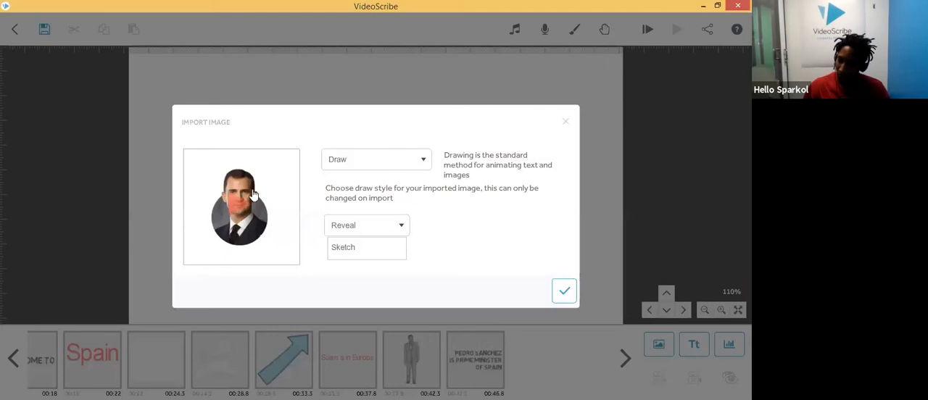
pyautogui.click(399, 226)
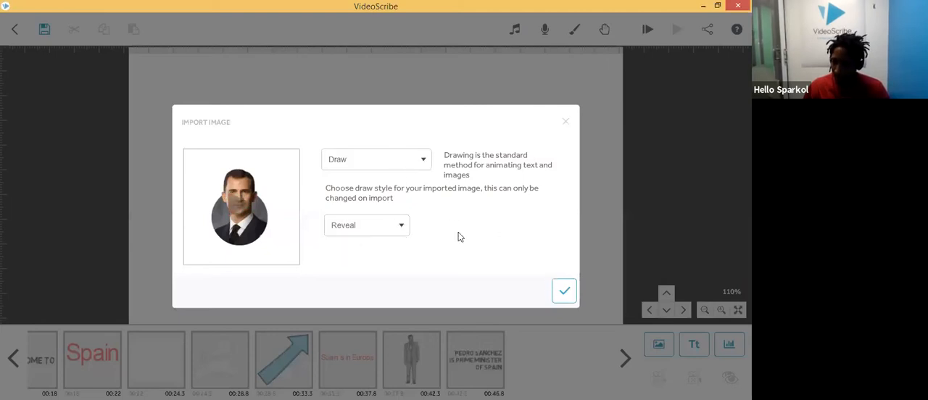
# Step: Import the King Felipe VI image with the Move In style and the Smooth move-in effect
pyautogui.click(423, 164)
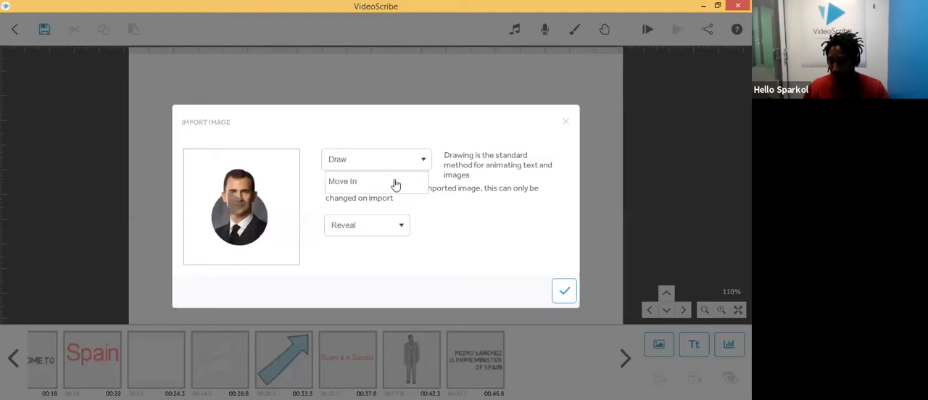
pyautogui.click(396, 185)
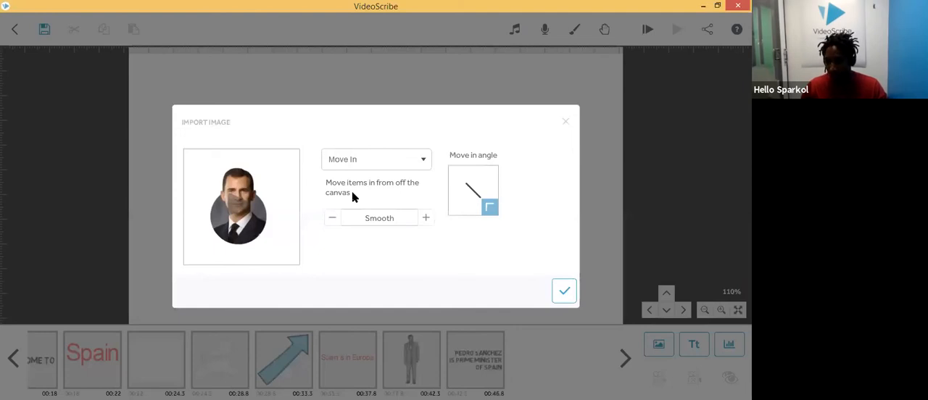
pyautogui.click(237, 206)
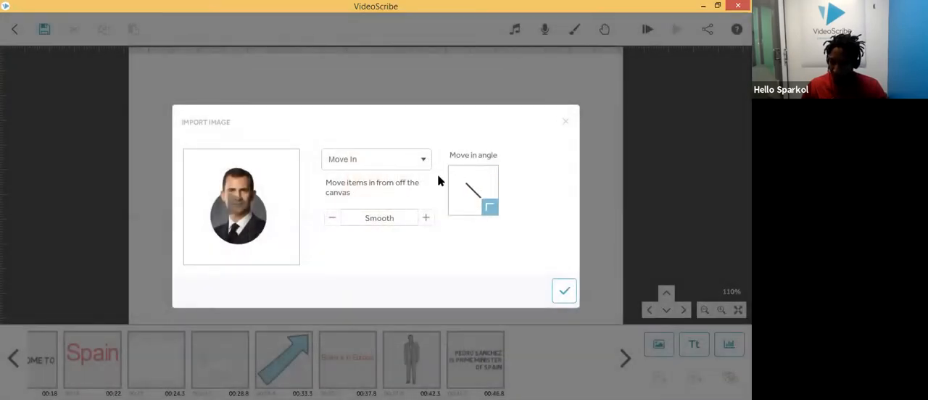
pyautogui.click(427, 219)
pyautogui.click(427, 219)
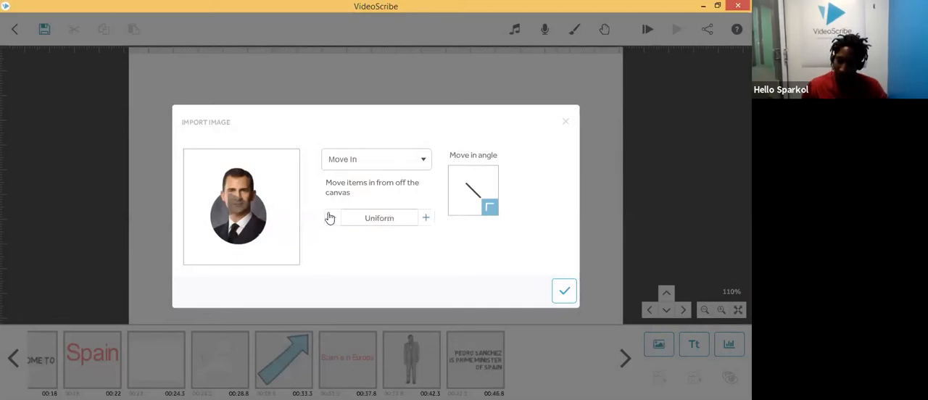
pyautogui.click(426, 219)
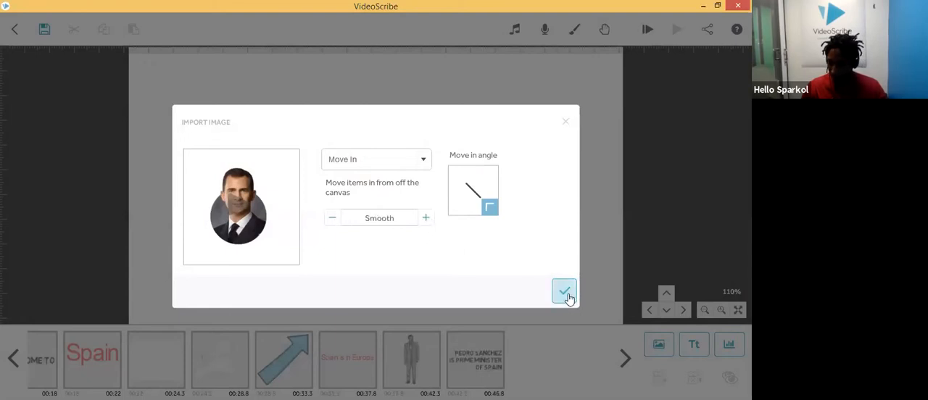
pyautogui.moveTo(468, 179)
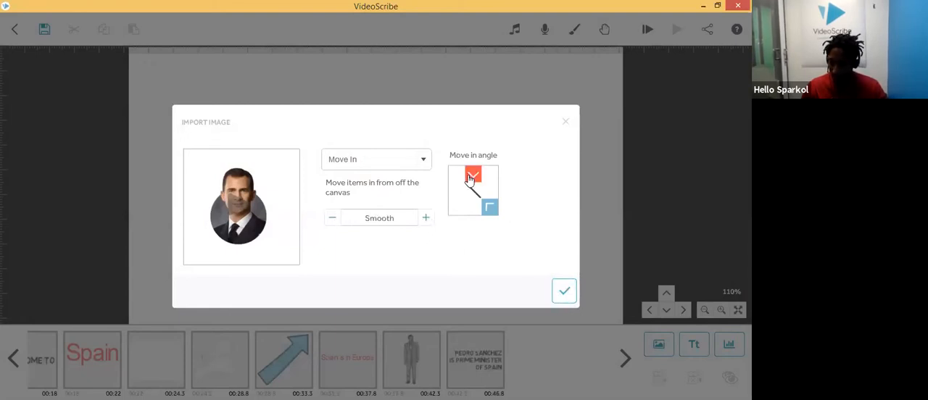
pyautogui.click(565, 289)
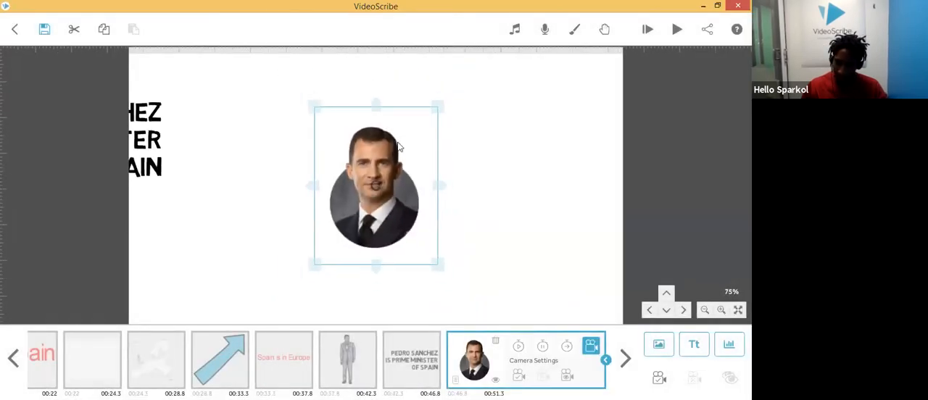
# Step: Frame the king's image at the left of the canvas, set its camera to the current position, and play the scribe
pyautogui.moveTo(419, 173); pyautogui.dragTo(488, 190)
pyautogui.moveTo(558, 178); pyautogui.dragTo(472, 191)
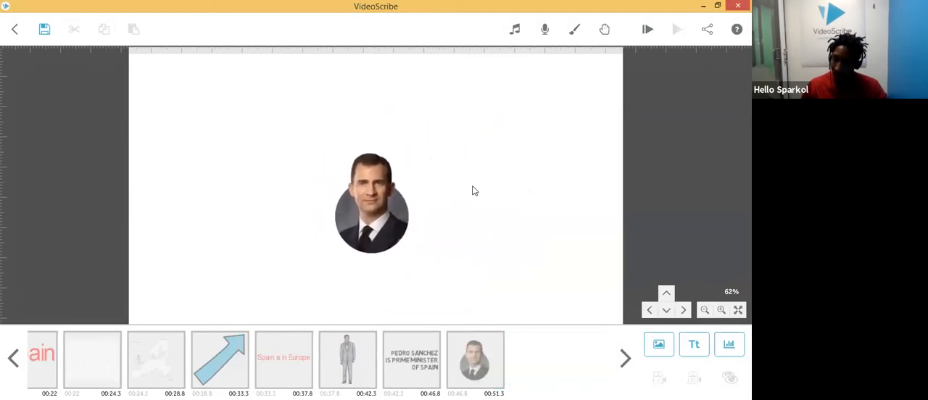
pyautogui.moveTo(287, 129); pyautogui.dragTo(623, 170)
pyautogui.moveTo(256, 246); pyautogui.dragTo(473, 202)
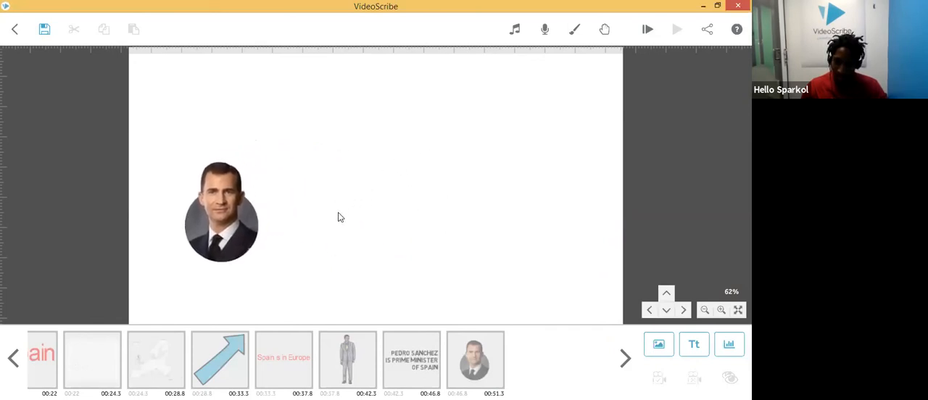
pyautogui.click(482, 366)
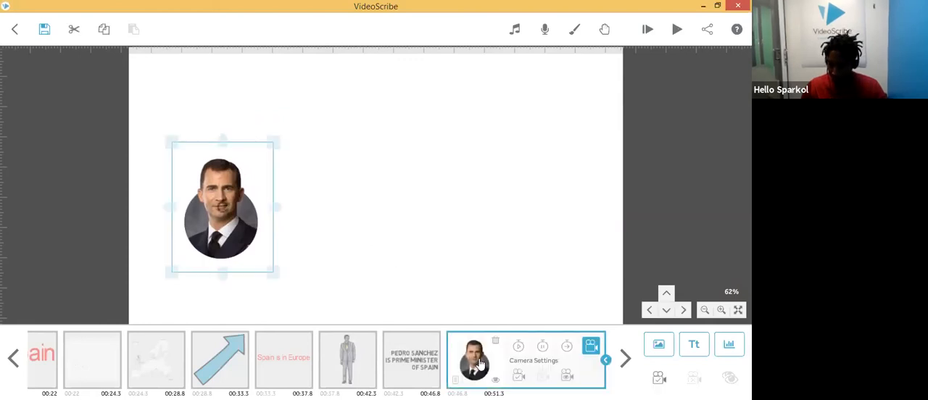
pyautogui.click(518, 375)
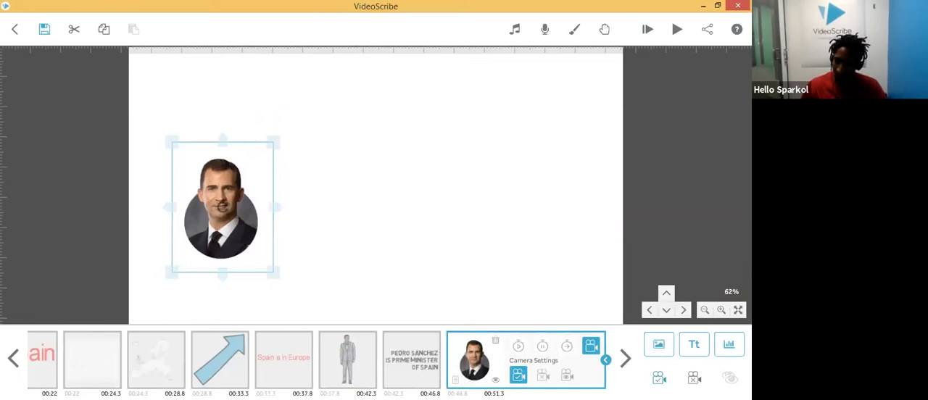
pyautogui.click(678, 32)
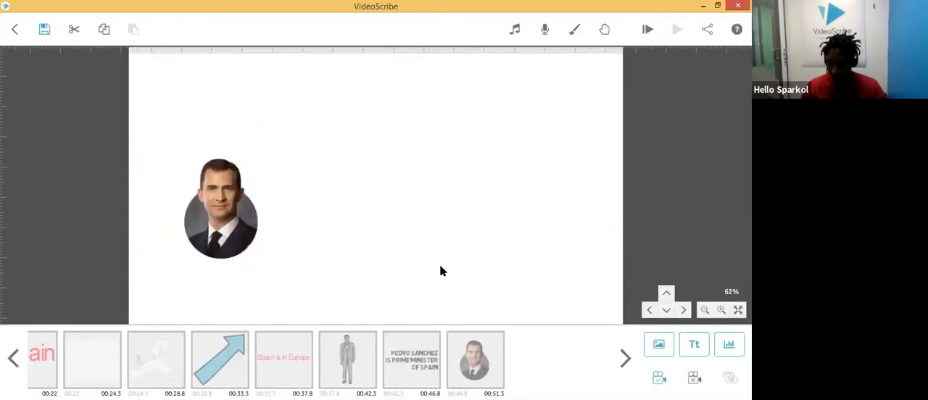
# Step: Set the king image's drawing hand to No Hand and play the scribe
pyautogui.click(474, 368)
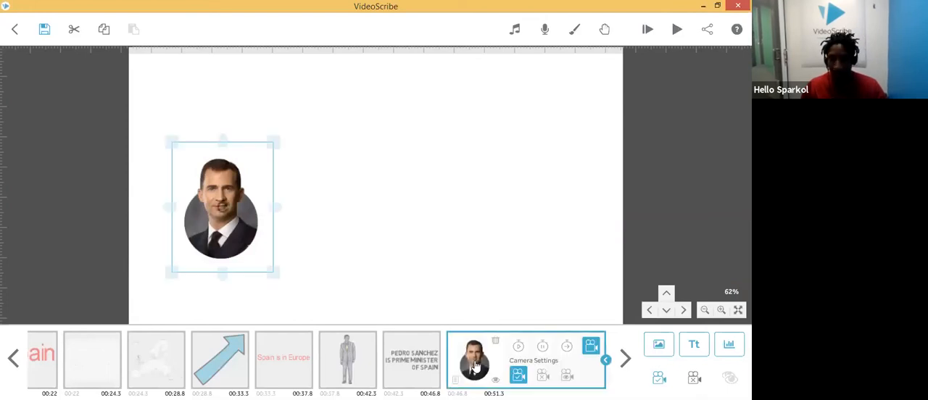
pyautogui.doubleClick(476, 367)
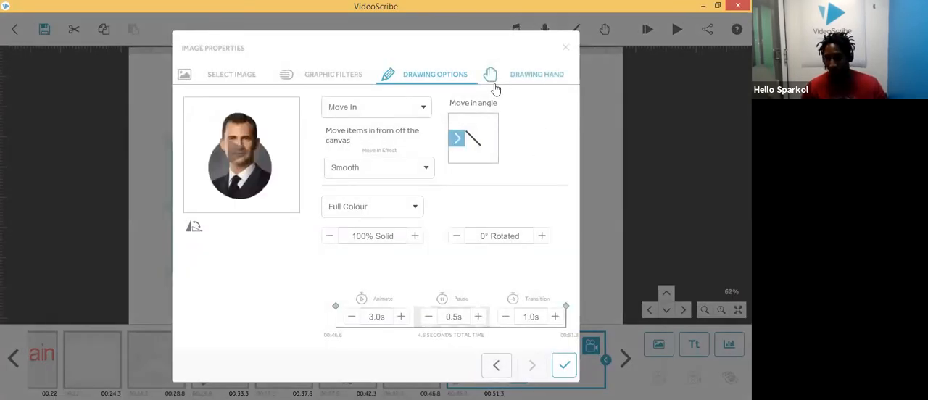
pyautogui.click(525, 81)
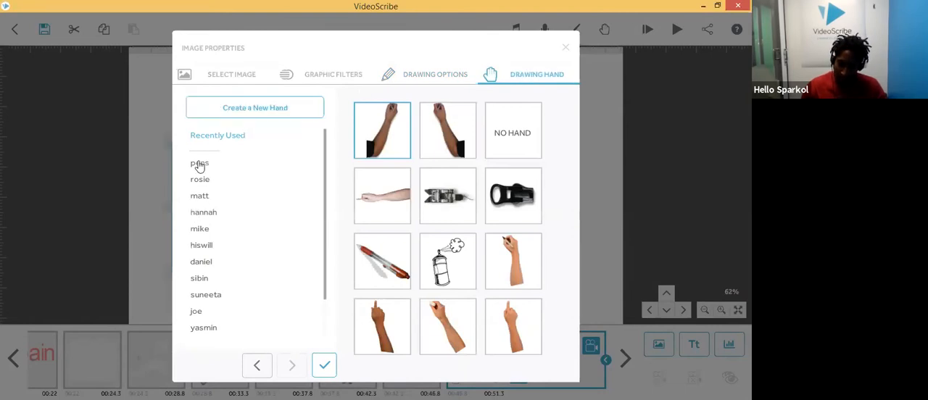
pyautogui.scroll(-2, 212, 217)
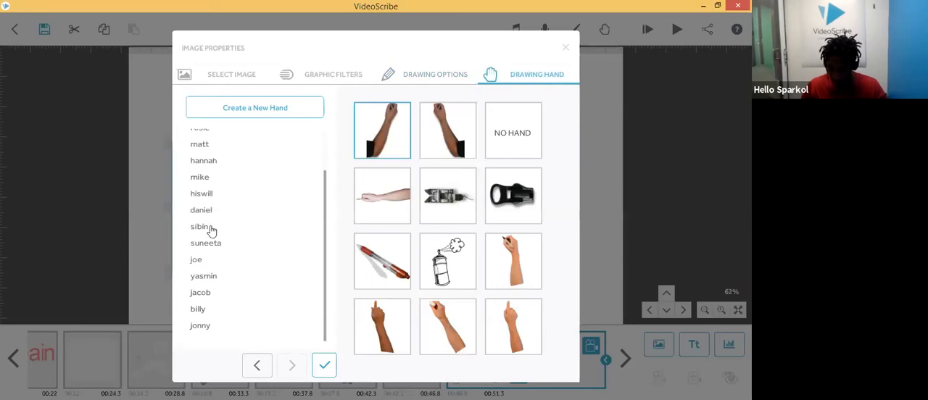
pyautogui.click(208, 148)
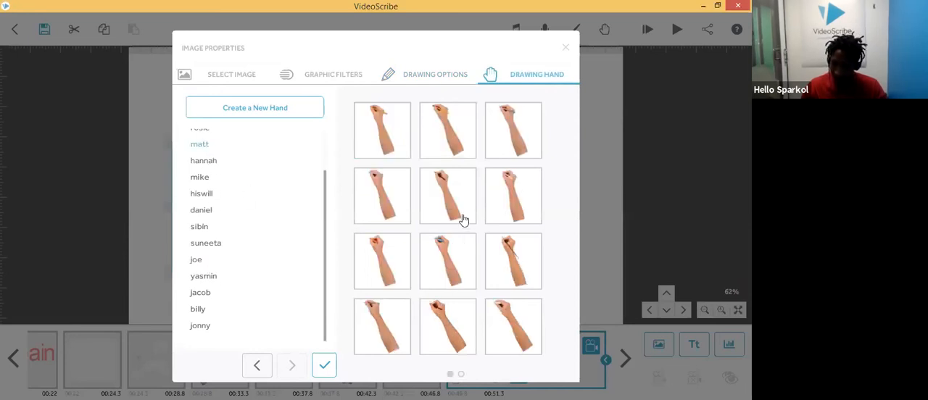
pyautogui.scroll(-1, 459, 187)
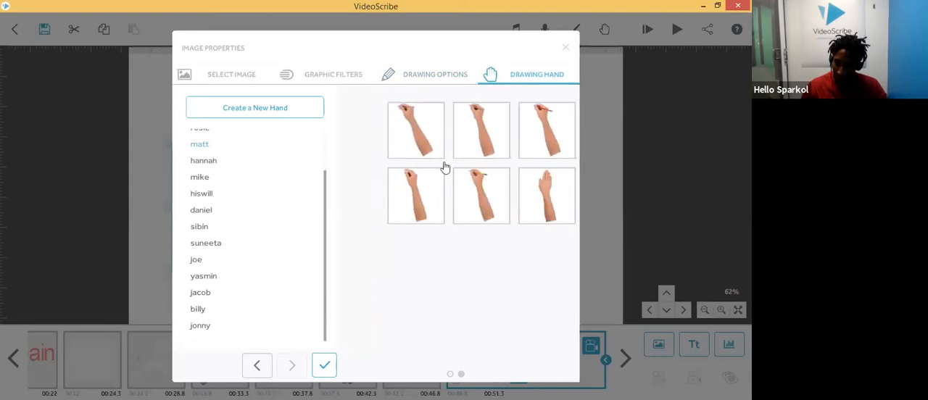
pyautogui.scroll(2, 208, 182)
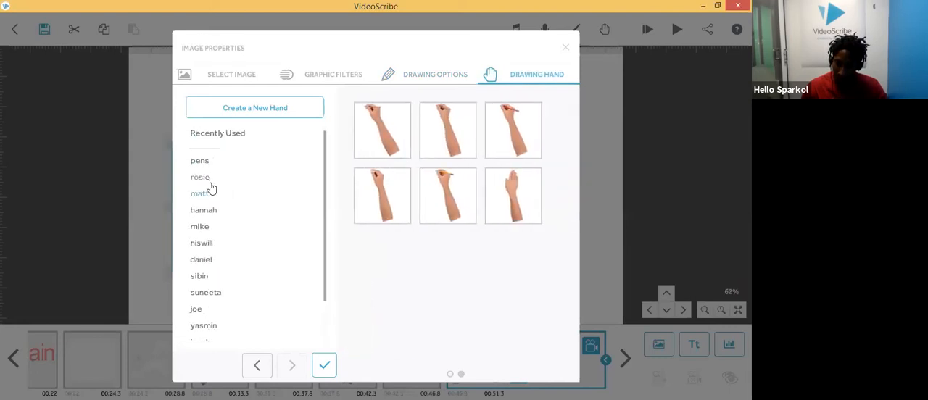
pyautogui.click(210, 262)
pyautogui.scroll(-1, 218, 243)
pyautogui.scroll(-1, 220, 241)
pyautogui.click(214, 260)
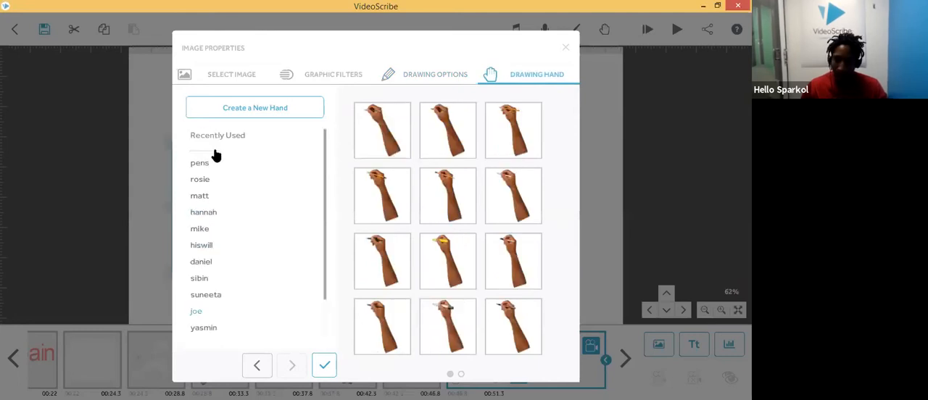
pyautogui.click(201, 166)
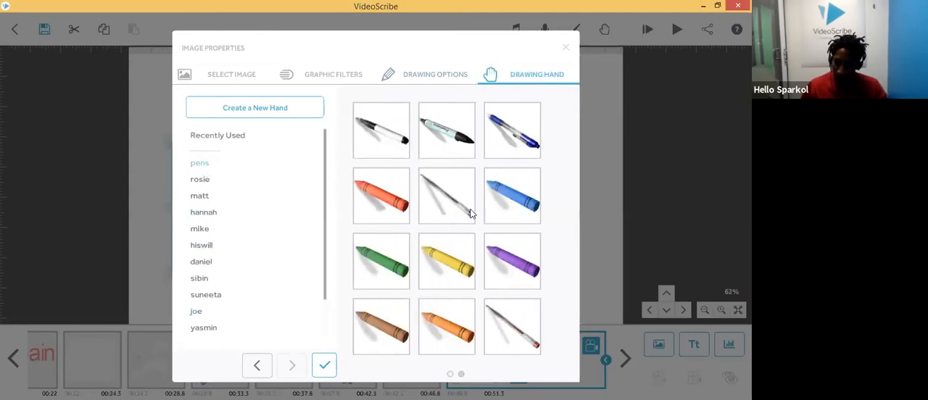
pyautogui.click(207, 138)
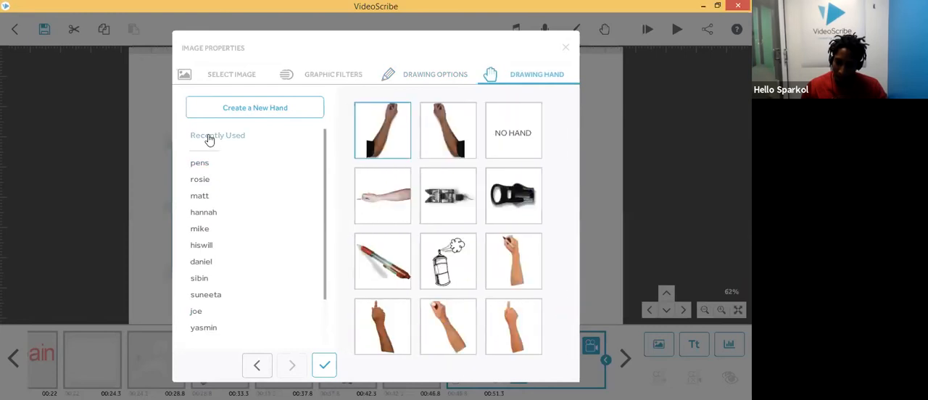
pyautogui.click(517, 133)
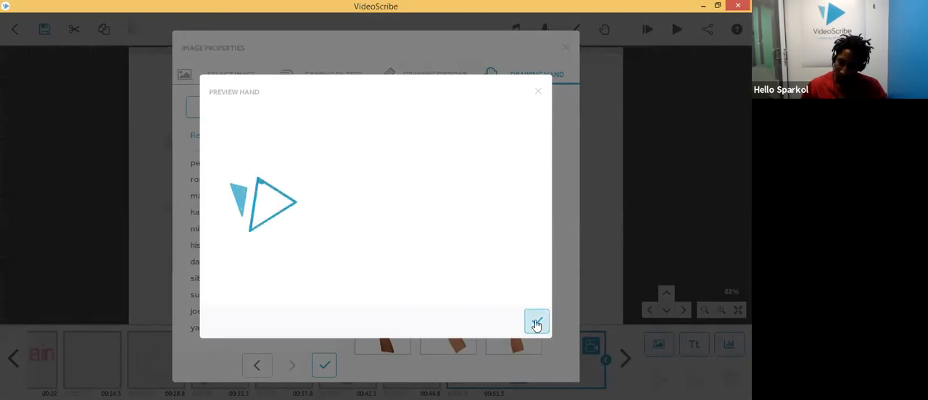
pyautogui.click(536, 324)
pyautogui.click(328, 368)
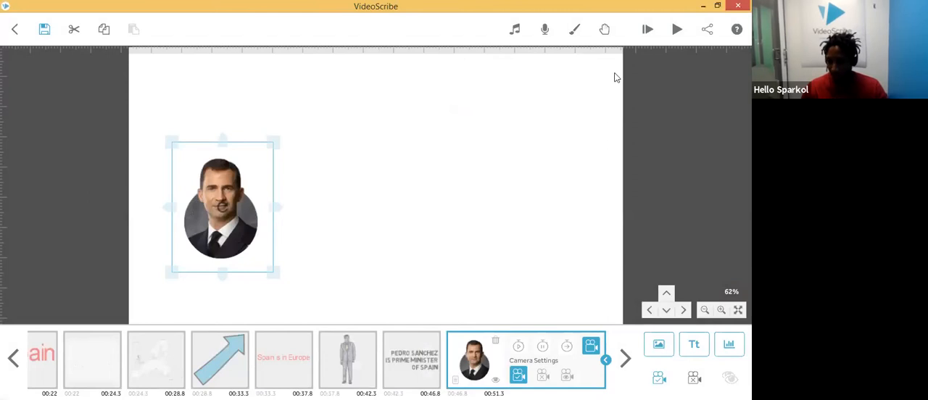
pyautogui.click(677, 31)
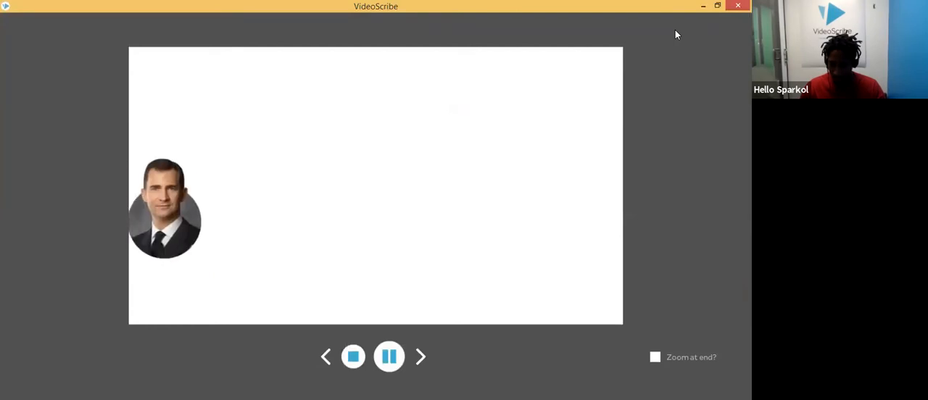
pyautogui.click(353, 359)
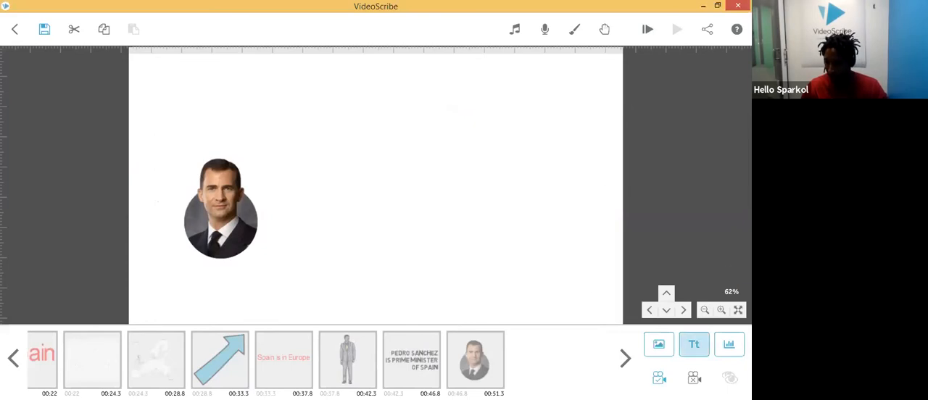
# Step: Add the text "Spain has a monarchy" and move it across the top beside the king's image
pyautogui.click(693, 345)
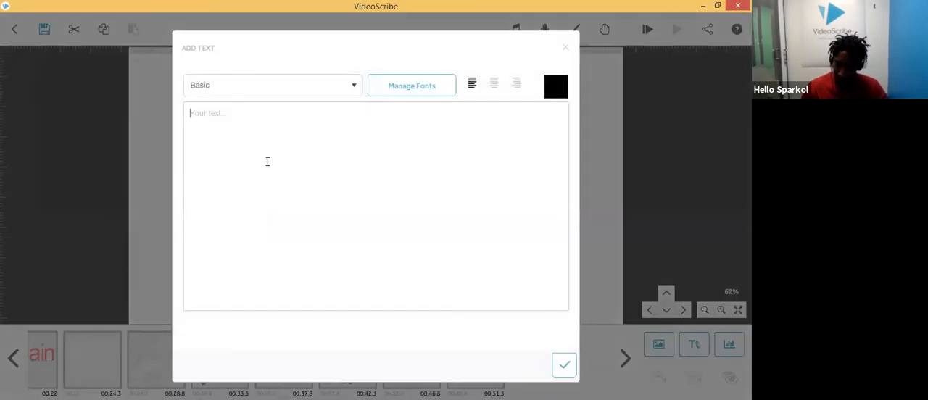
pyautogui.write('Spain has a monarchy')
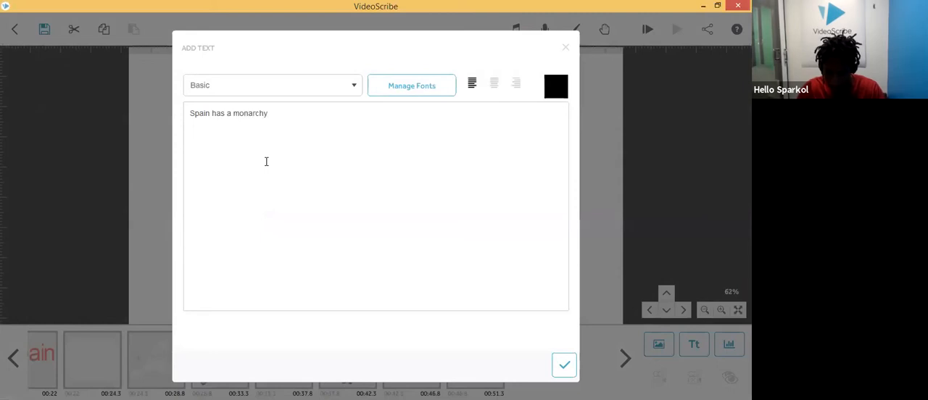
pyautogui.click(564, 365)
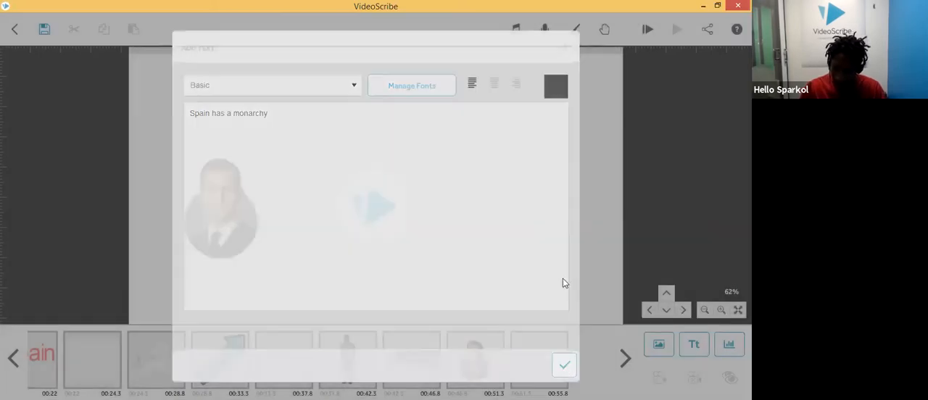
pyautogui.moveTo(423, 186); pyautogui.dragTo(525, 123)
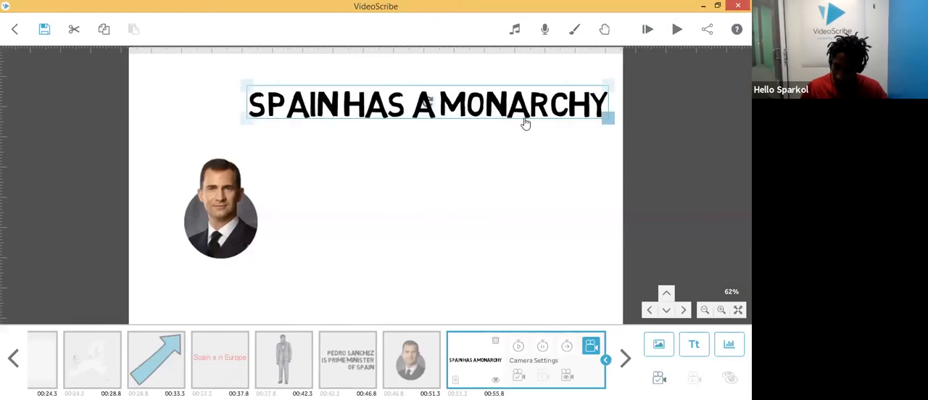
# Step: Add the text "king felipe is the king!" and place it beneath the "Spain has a monarchy" heading
pyautogui.click(464, 214)
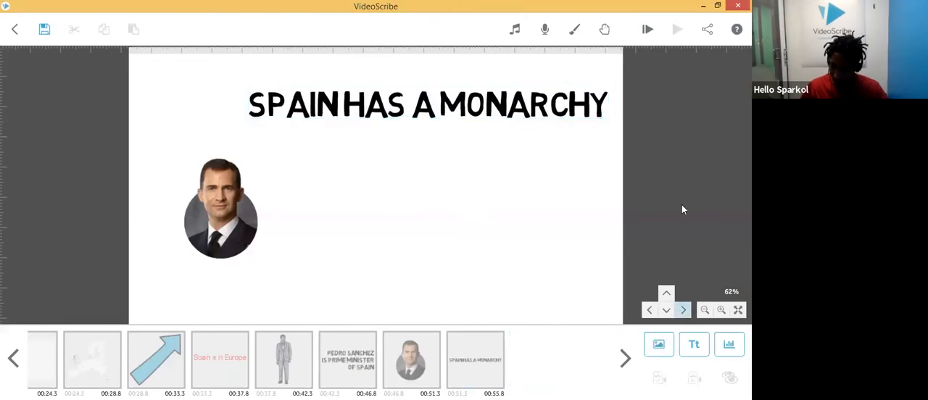
pyautogui.click(694, 344)
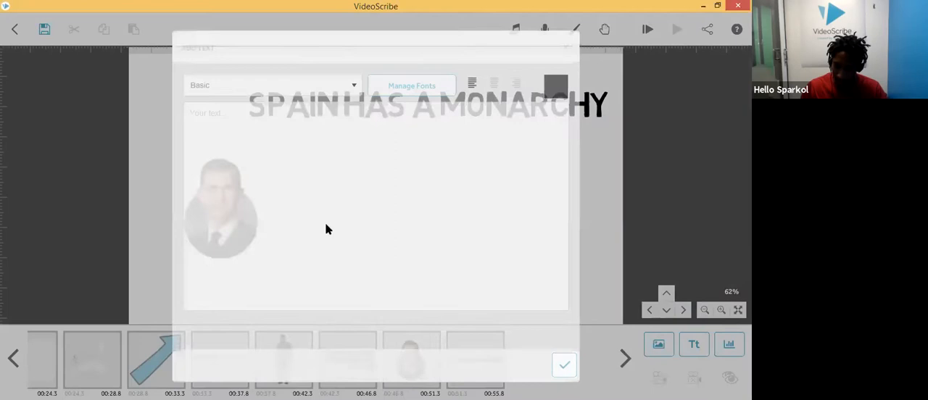
pyautogui.write('king felipe is th')
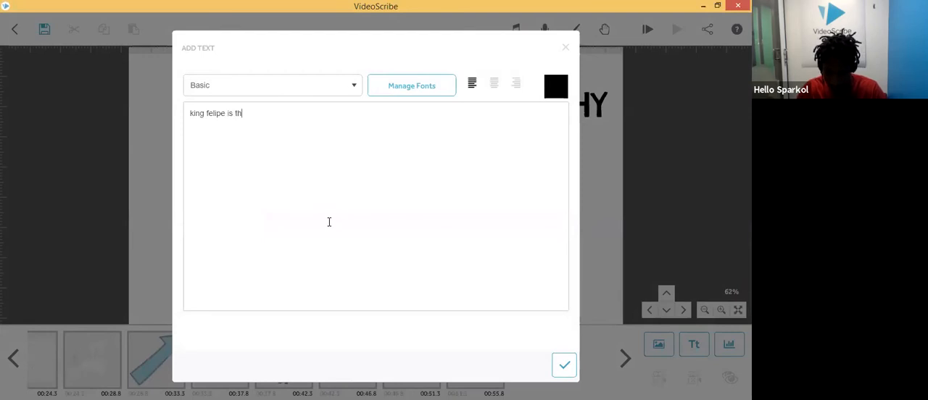
pyautogui.write('e king')
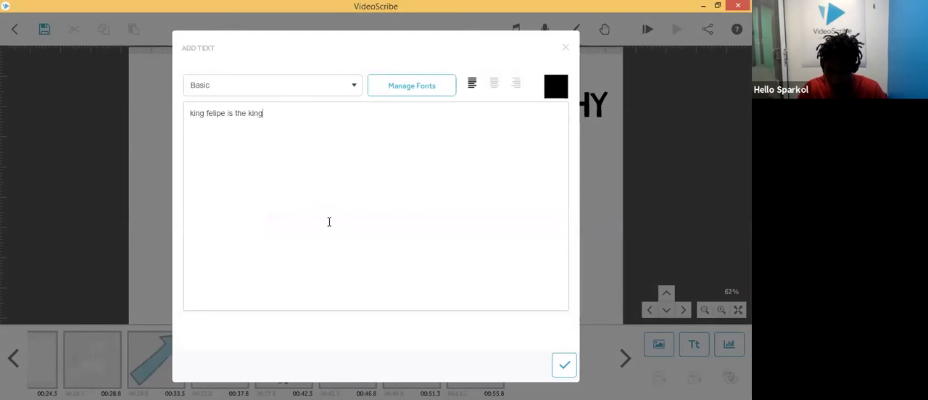
pyautogui.write('!')
pyautogui.click(564, 365)
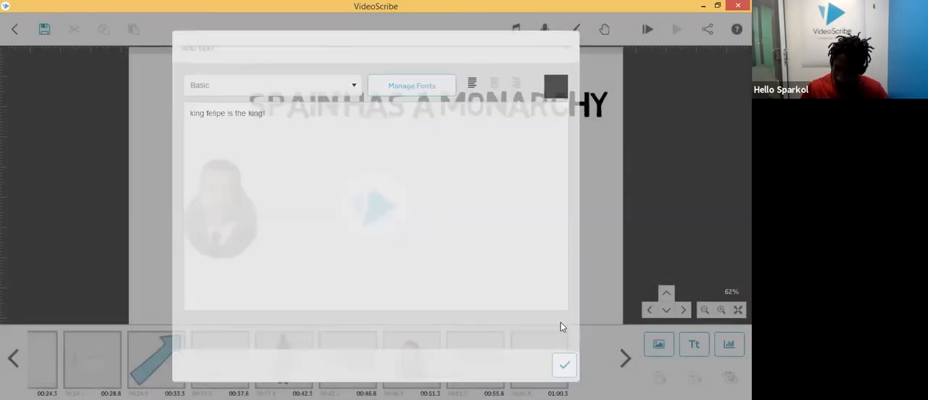
pyautogui.moveTo(444, 194); pyautogui.dragTo(520, 145)
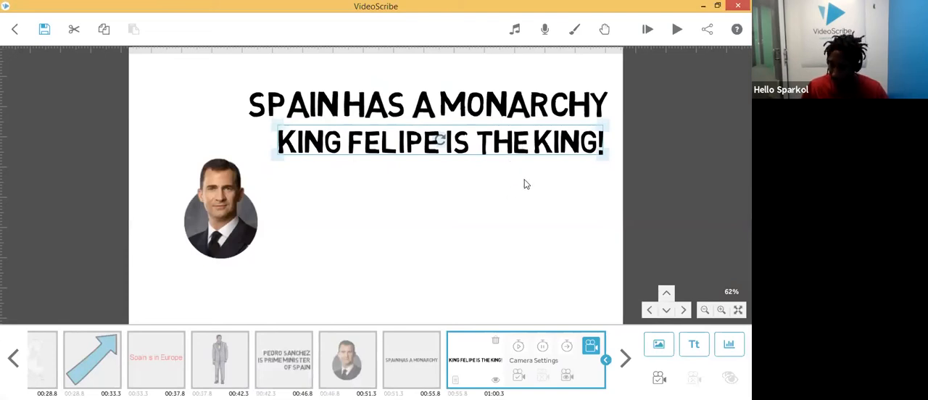
# Step: Search the image library for "crown" and insert the gold crown image
pyautogui.click(482, 196)
pyautogui.click(657, 349)
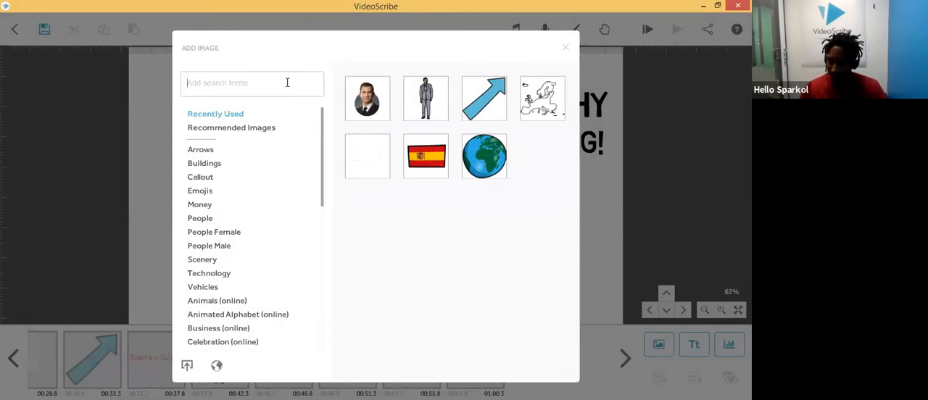
pyautogui.write('crown')
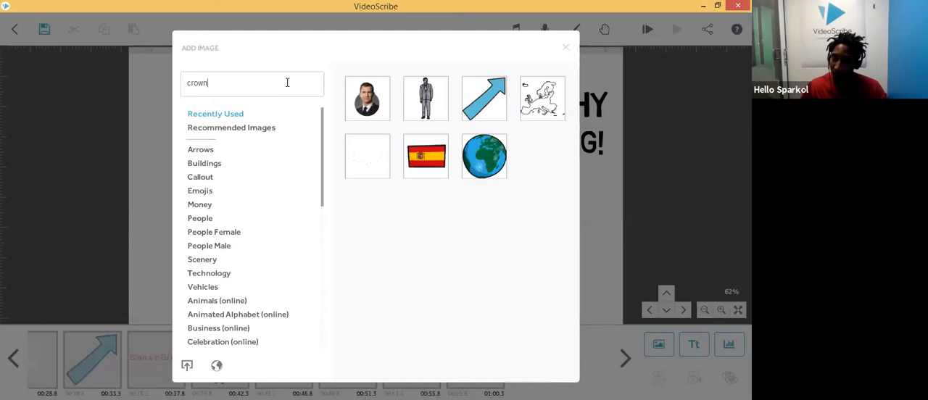
pyautogui.click(270, 89)
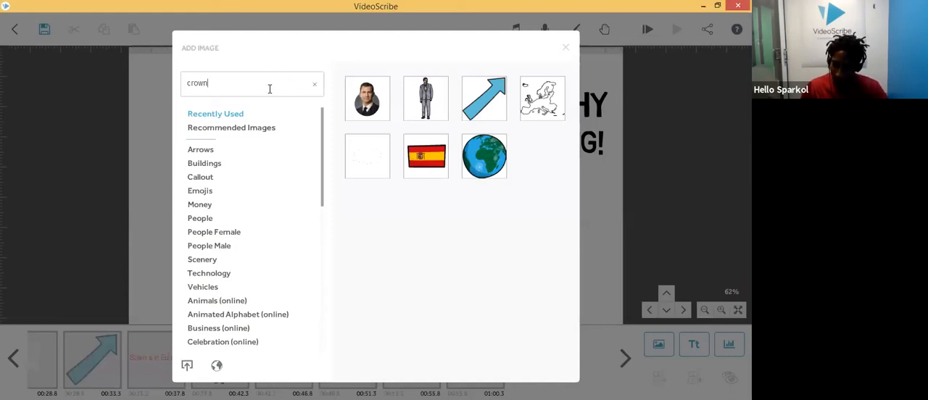
pyautogui.press('Return')
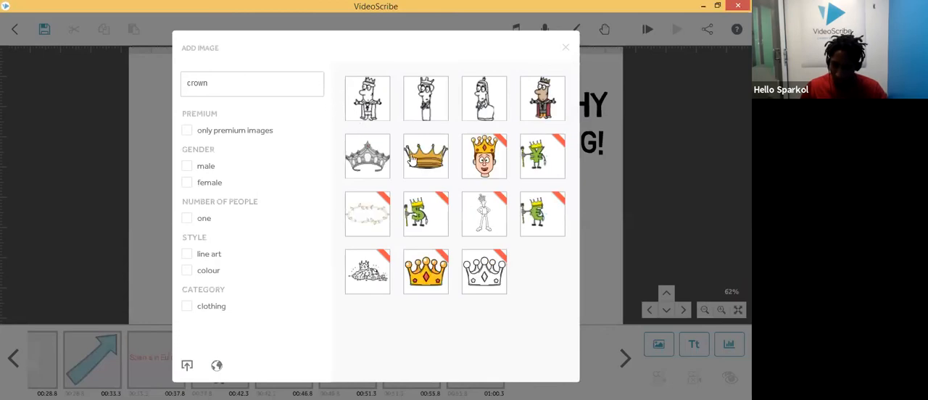
pyautogui.click(425, 156)
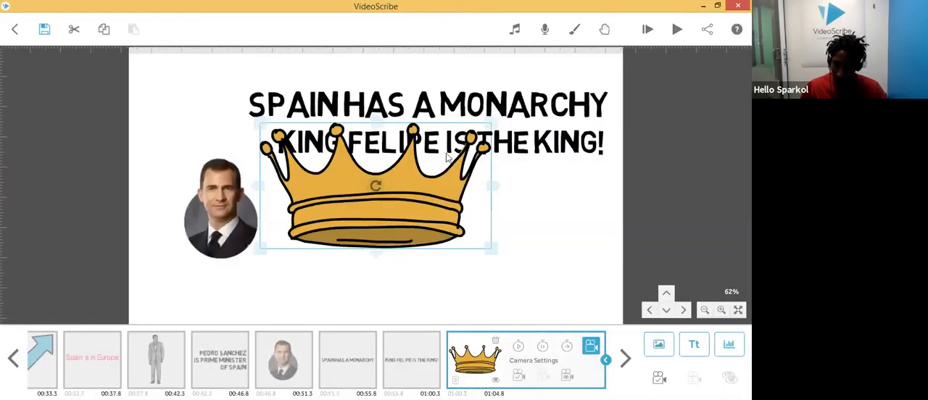
# Step: Shrink the crown and position it on top of the king's head
pyautogui.moveTo(264, 126); pyautogui.dragTo(317, 154)
pyautogui.moveTo(345, 185); pyautogui.dragTo(196, 143)
pyautogui.moveTo(167, 114); pyautogui.dragTo(203, 142)
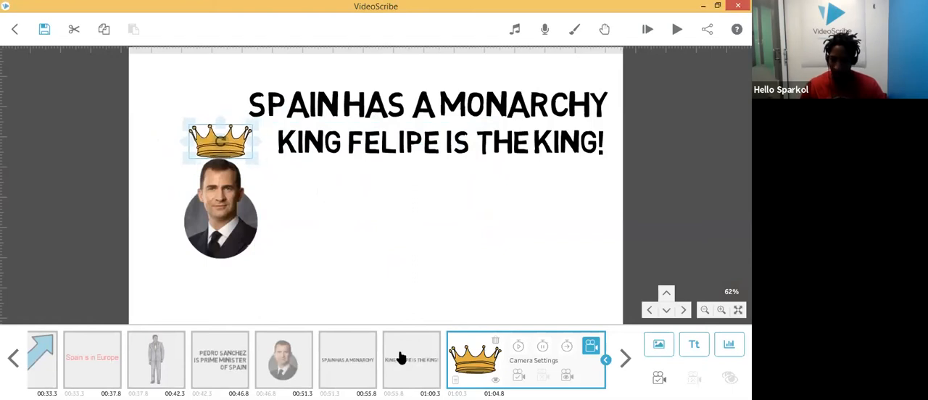
pyautogui.click(296, 367)
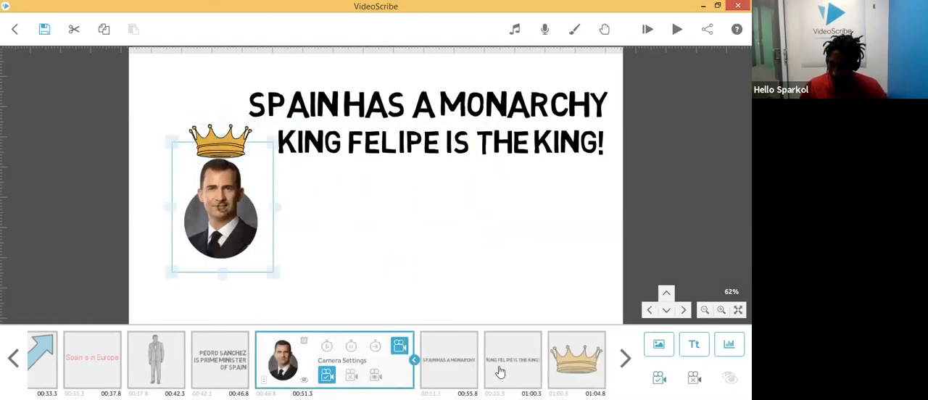
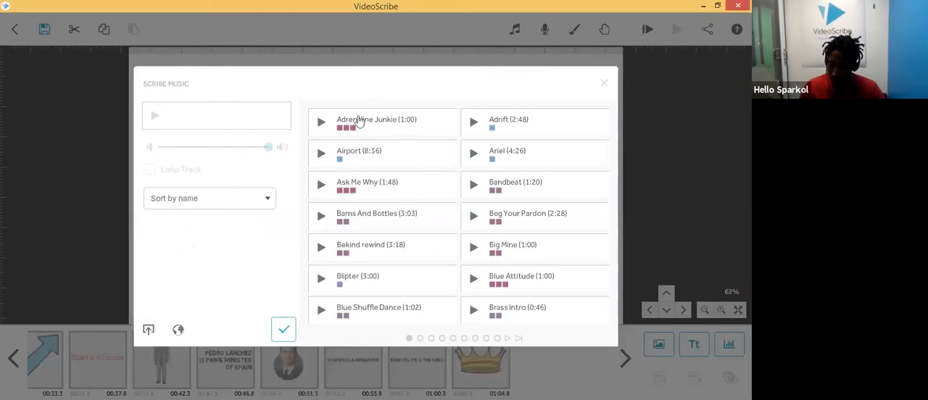
# Step: Browse through the pages of the scribe music library
pyautogui.scroll(-5, 380, 179)
pyautogui.scroll(-1, 377, 179)
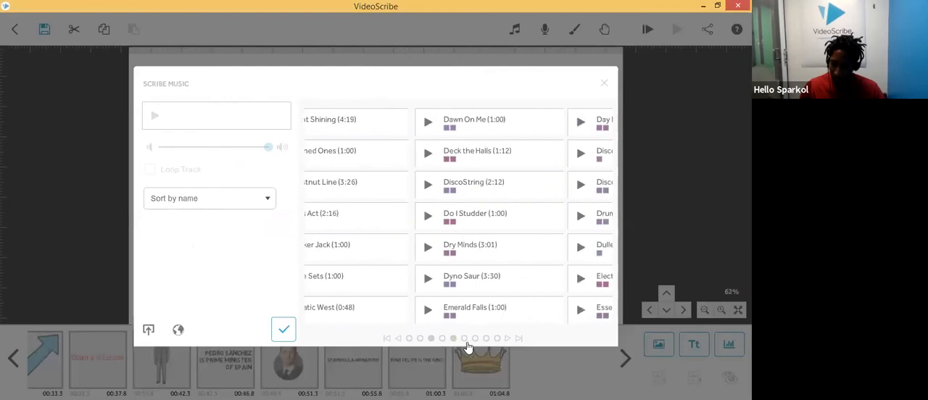
pyautogui.click(453, 340)
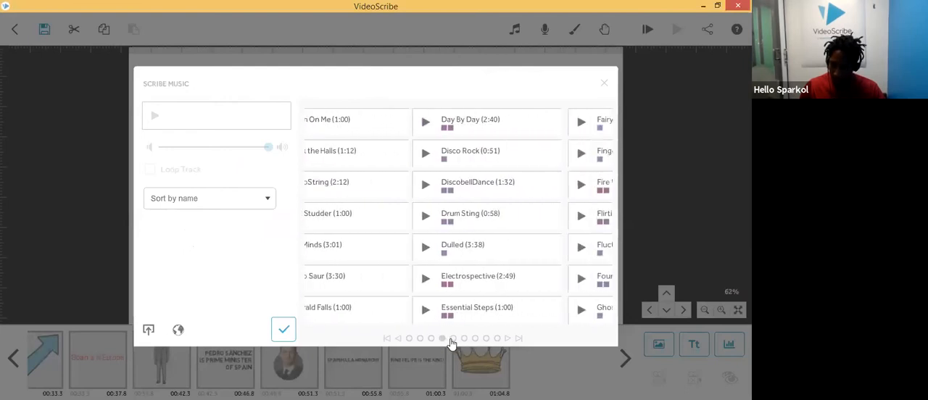
pyautogui.click(410, 339)
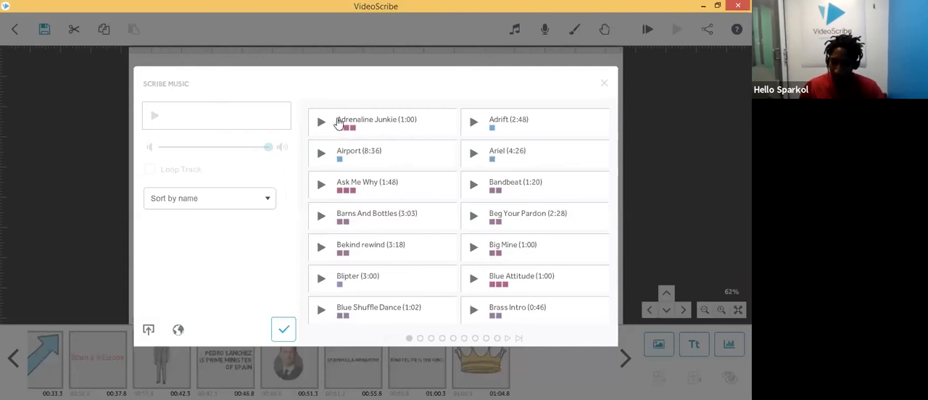
# Step: Select the Adrenaline Junkie track, lower its volume to about a fifth, and preview it
pyautogui.click(415, 126)
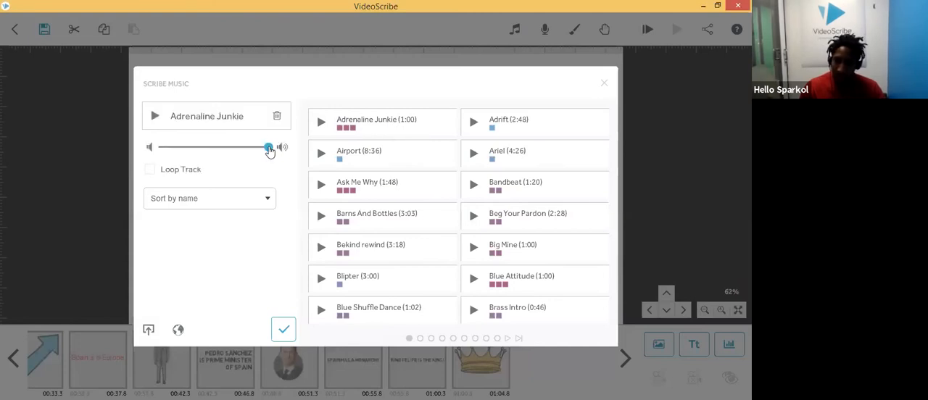
pyautogui.moveTo(269, 151); pyautogui.dragTo(215, 155)
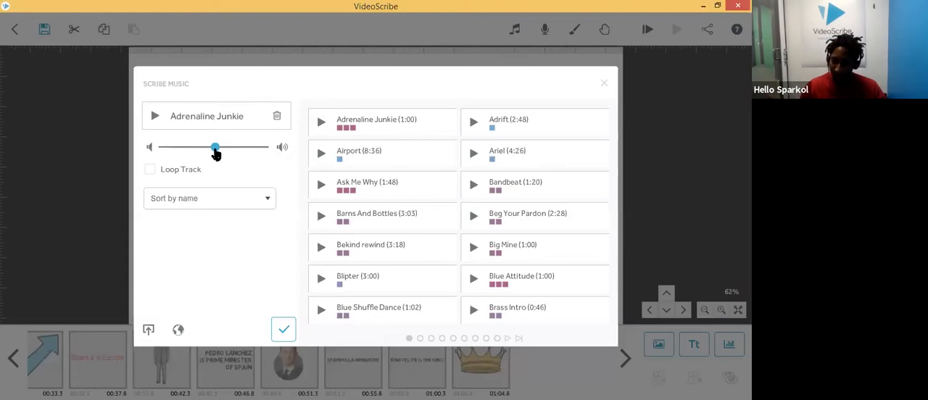
pyautogui.moveTo(216, 155); pyautogui.dragTo(194, 153)
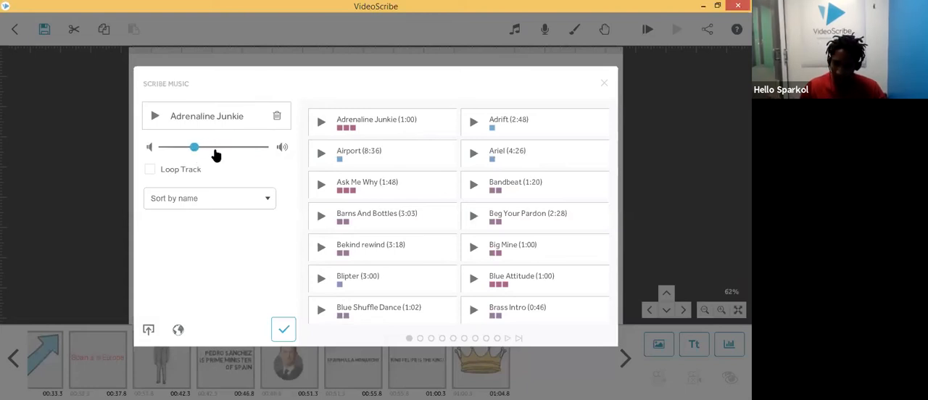
pyautogui.click(156, 119)
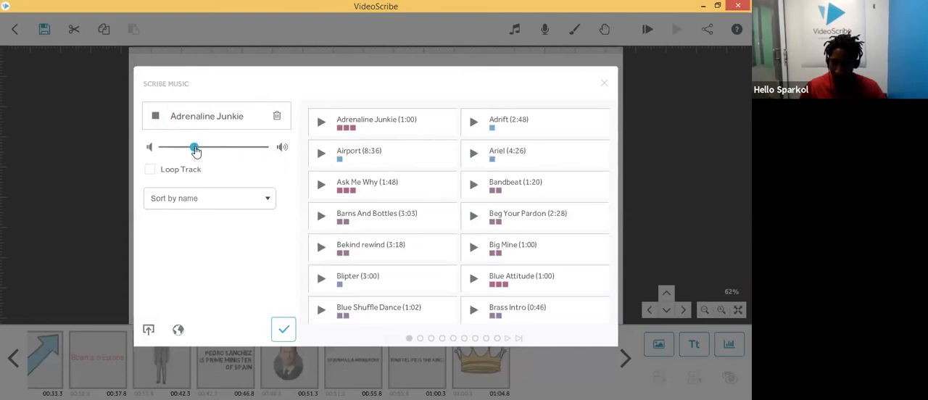
pyautogui.moveTo(195, 151); pyautogui.dragTo(179, 152)
pyautogui.click(155, 116)
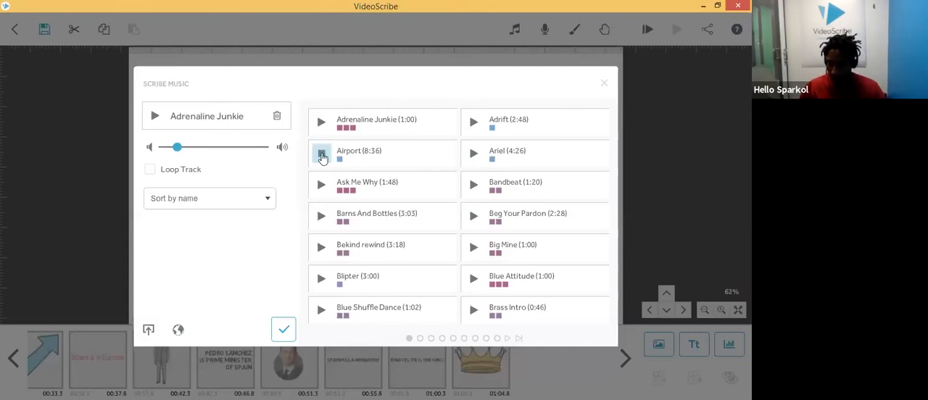
# Step: Sort the music library calm-heavy and set Meadow Swing as the scribe's music
pyautogui.click(322, 187)
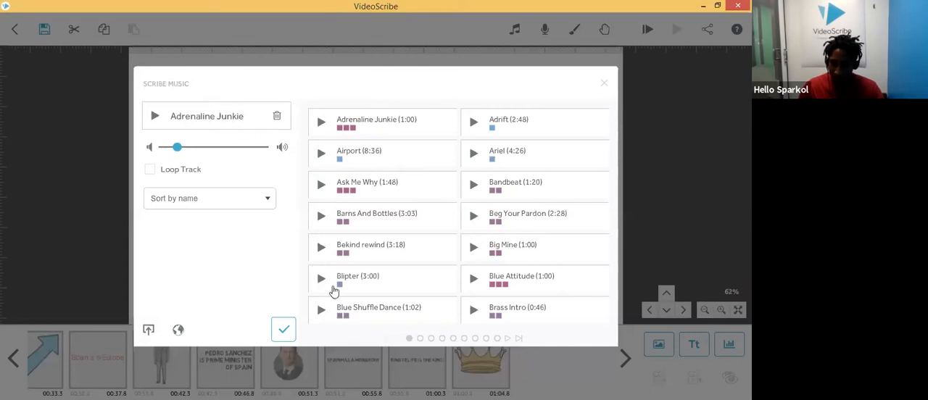
pyautogui.scroll(-1, 404, 212)
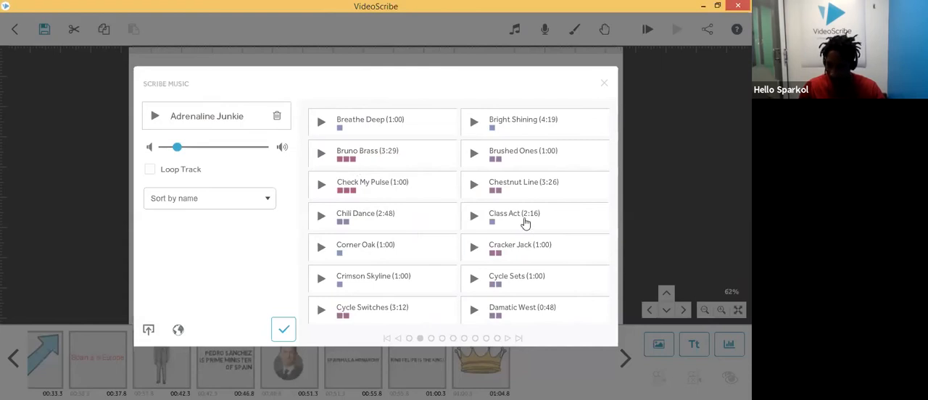
pyautogui.click(224, 200)
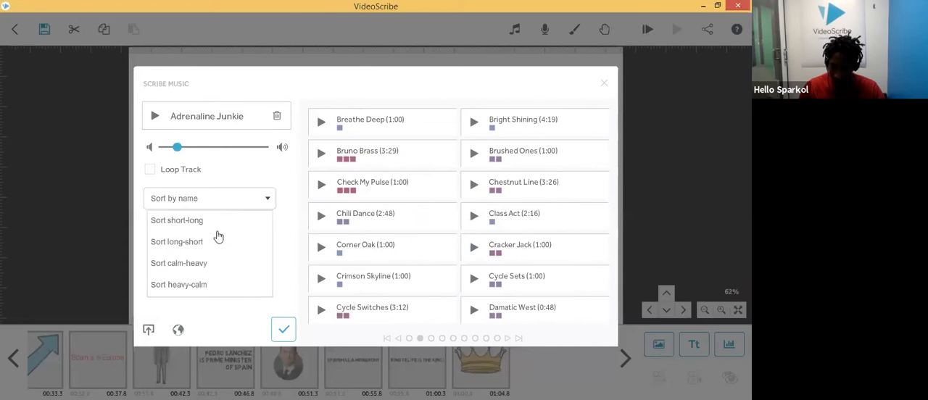
pyautogui.click(210, 265)
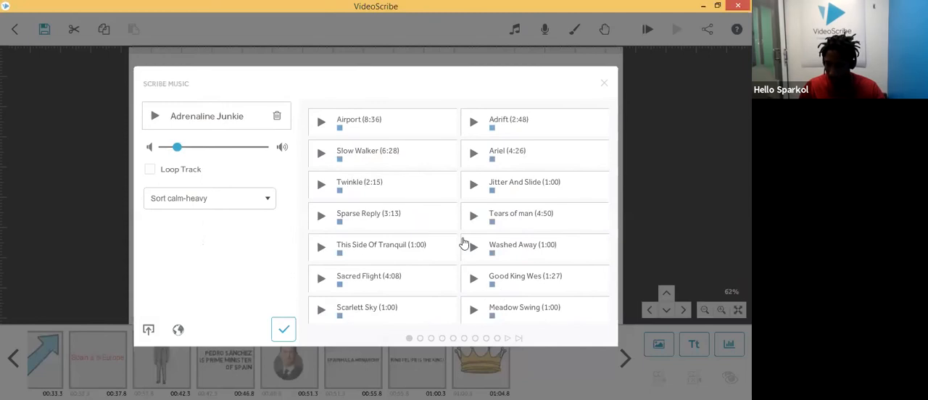
pyautogui.scroll(-4, 464, 240)
pyautogui.scroll(-4, 464, 240)
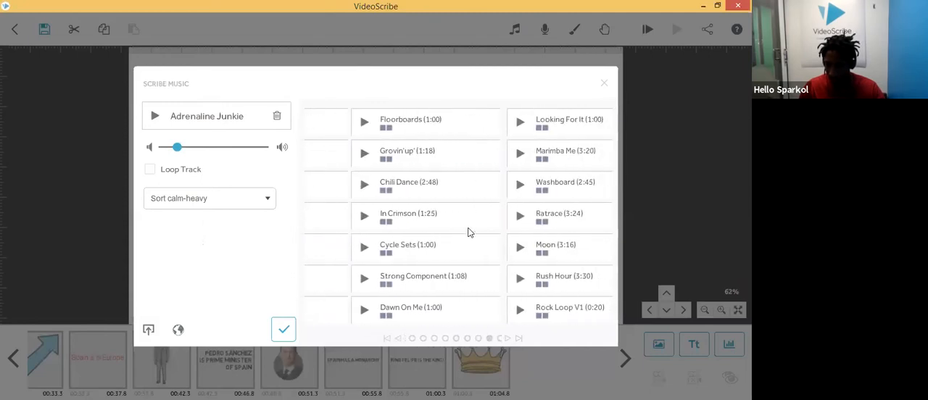
pyautogui.scroll(6, 475, 226)
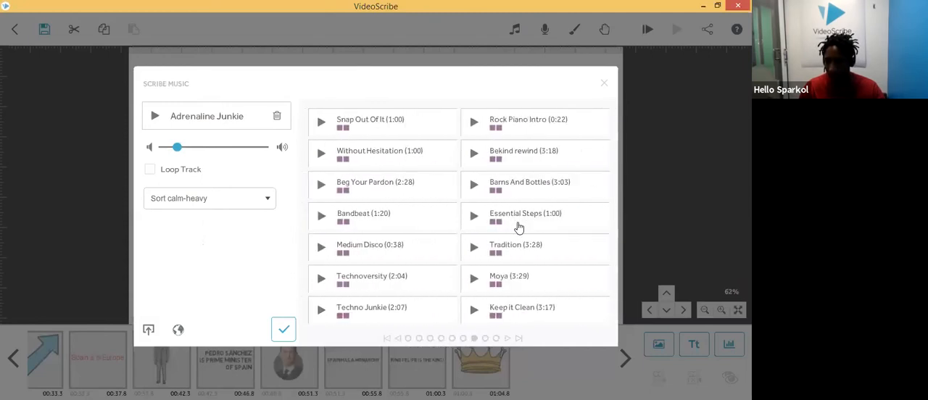
pyautogui.scroll(4, 491, 210)
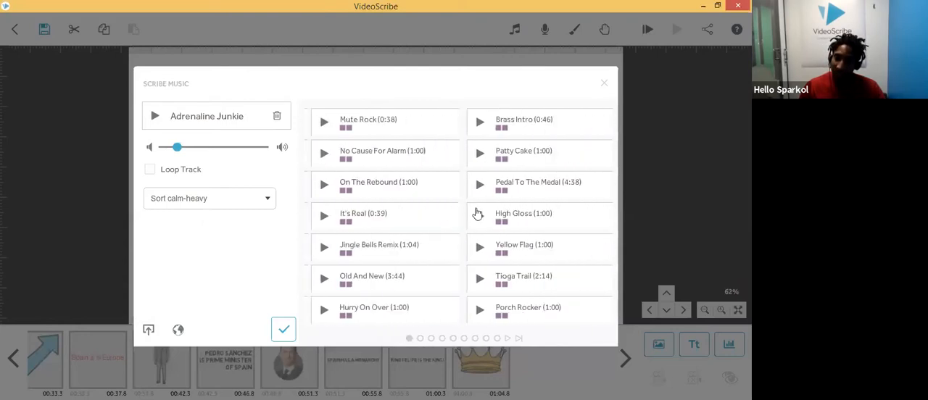
pyautogui.scroll(-3, 468, 211)
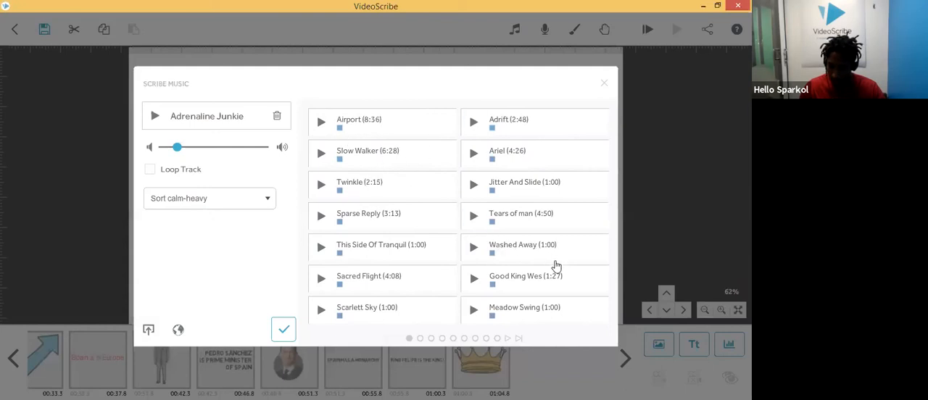
pyautogui.click(532, 312)
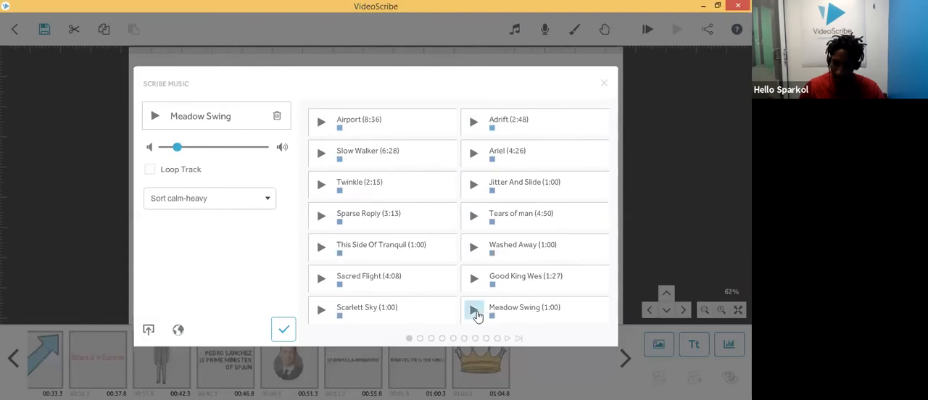
pyautogui.click(284, 330)
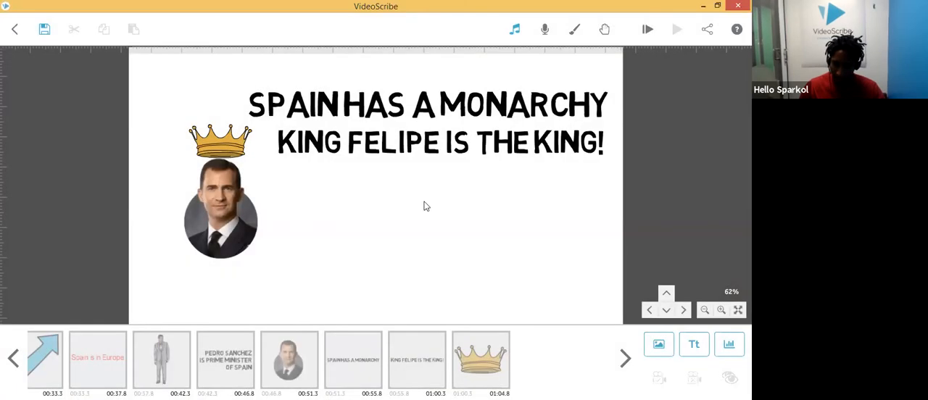
# Step: Play the scribe preview from the start and stop it
pyautogui.click(647, 29)
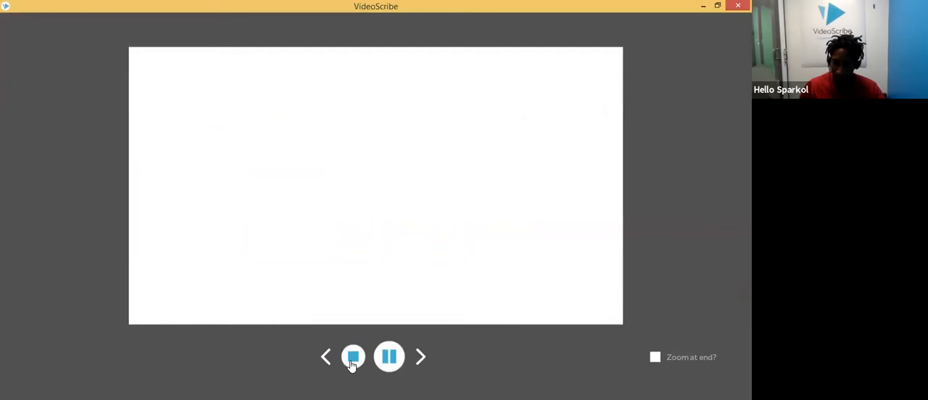
pyautogui.click(353, 359)
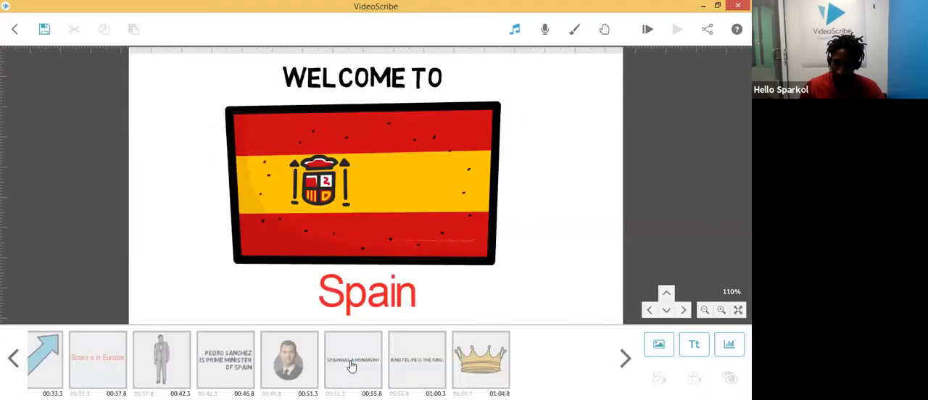
# Step: Sort the music short-long, set the Picky track as the scribe music with Loop Track on, and confirm
pyautogui.click(516, 30)
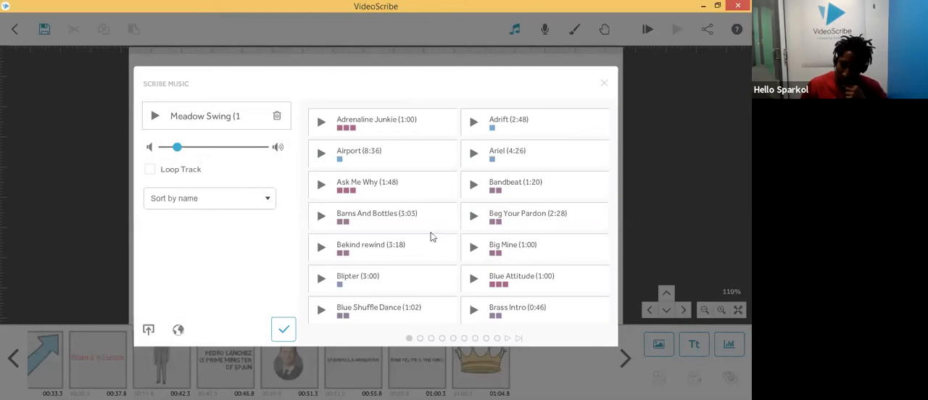
pyautogui.scroll(-1, 404, 250)
pyautogui.click(257, 200)
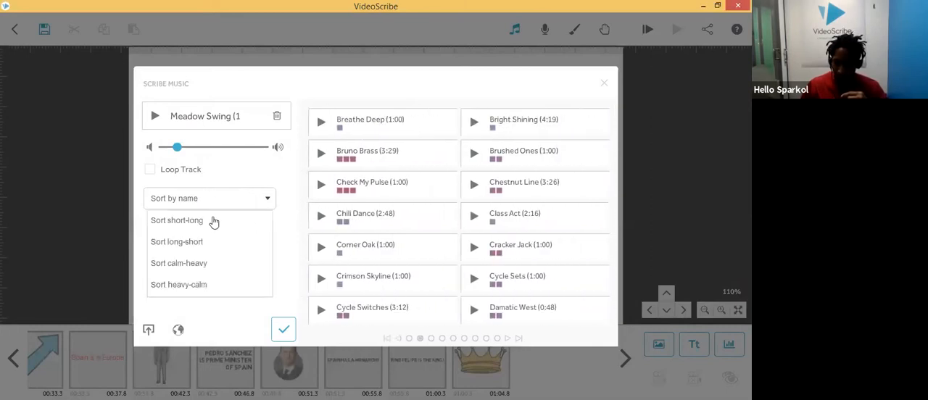
pyautogui.click(208, 227)
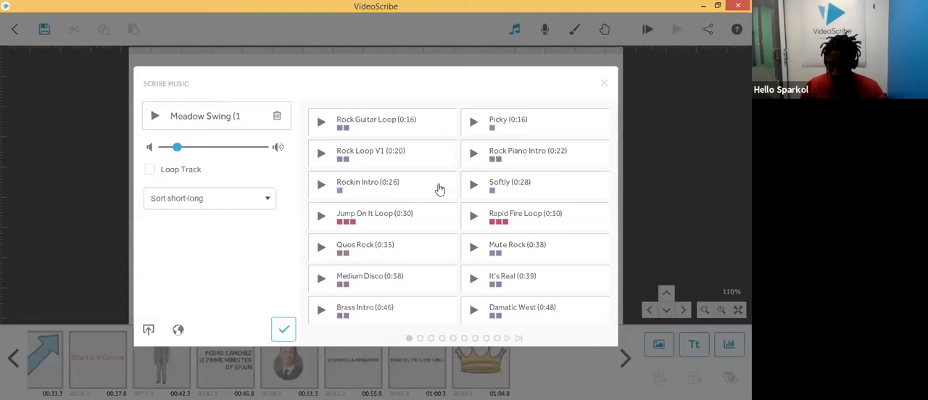
pyautogui.click(517, 129)
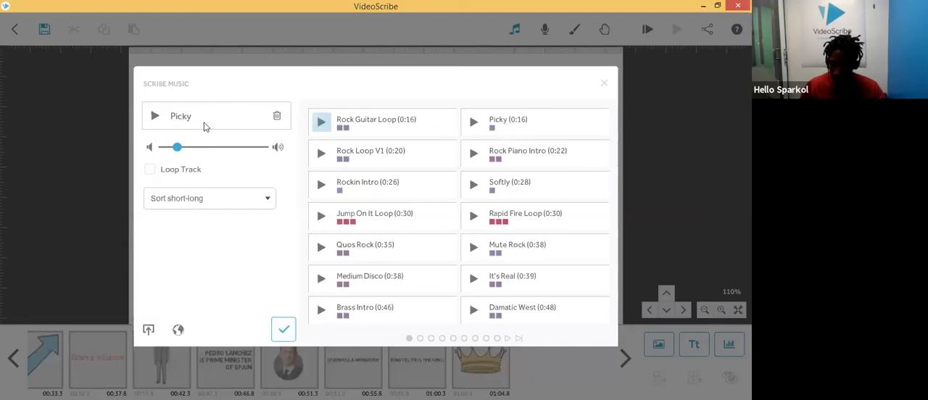
pyautogui.click(149, 169)
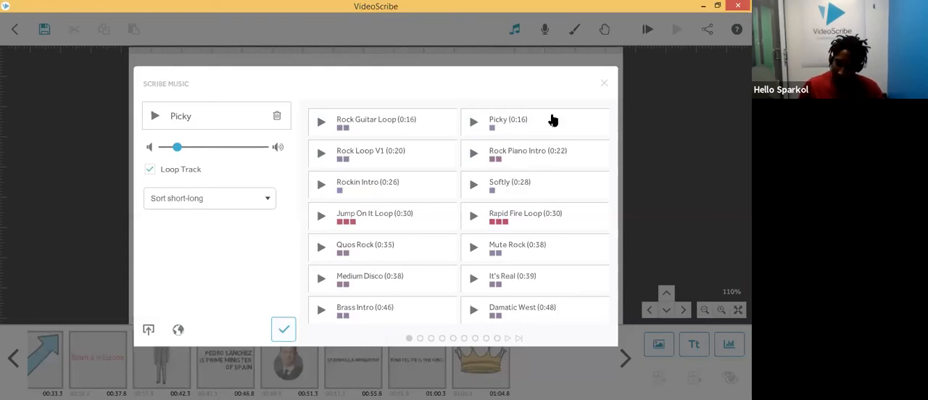
pyautogui.click(150, 172)
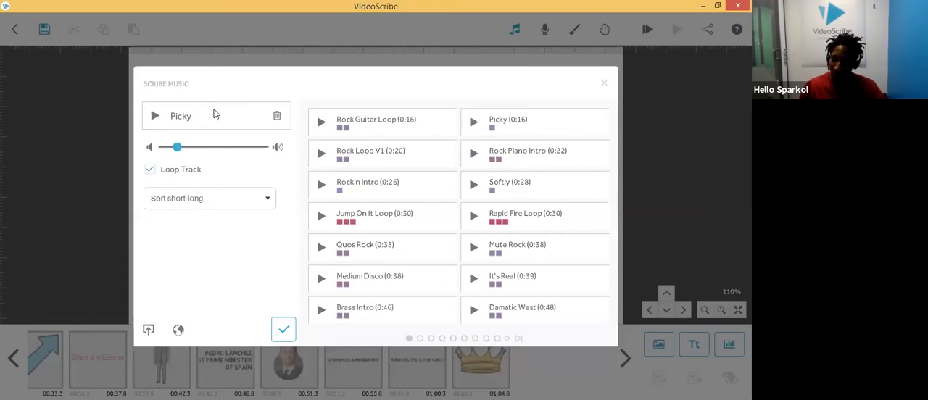
pyautogui.click(283, 330)
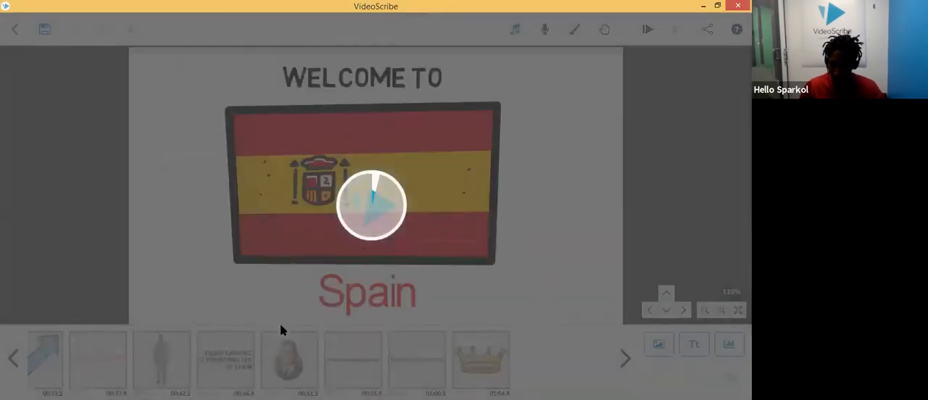
# Step: Preview the scribe with its new music, stop playback, and recheck the music settings
pyautogui.click(649, 31)
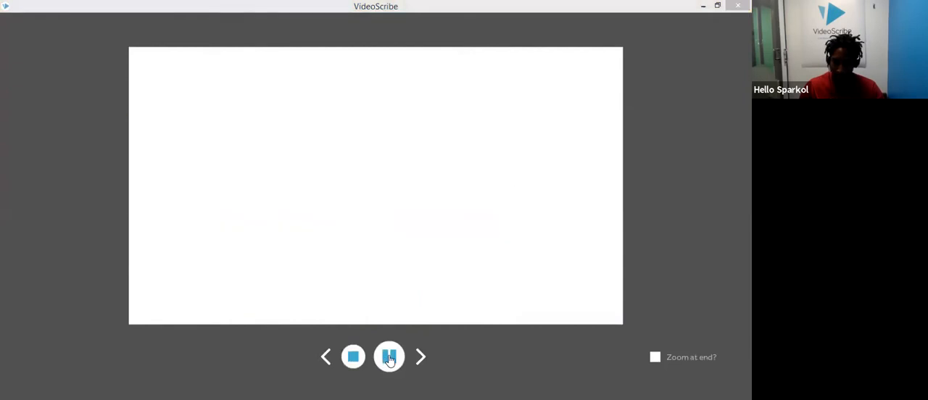
pyautogui.click(389, 360)
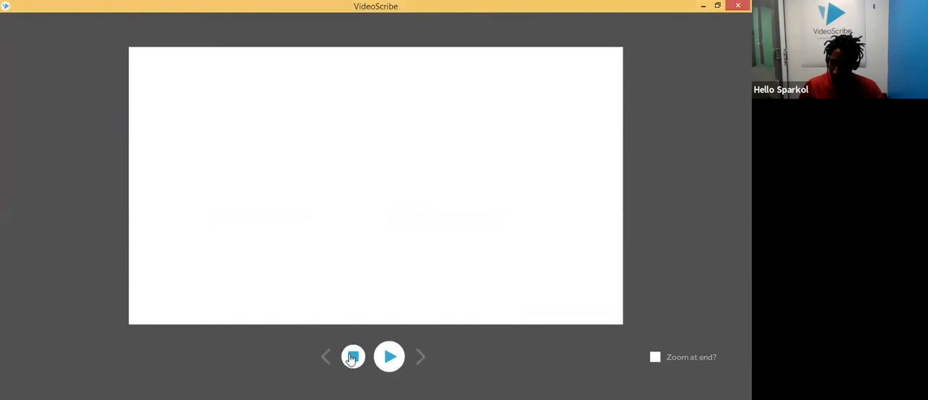
pyautogui.click(353, 356)
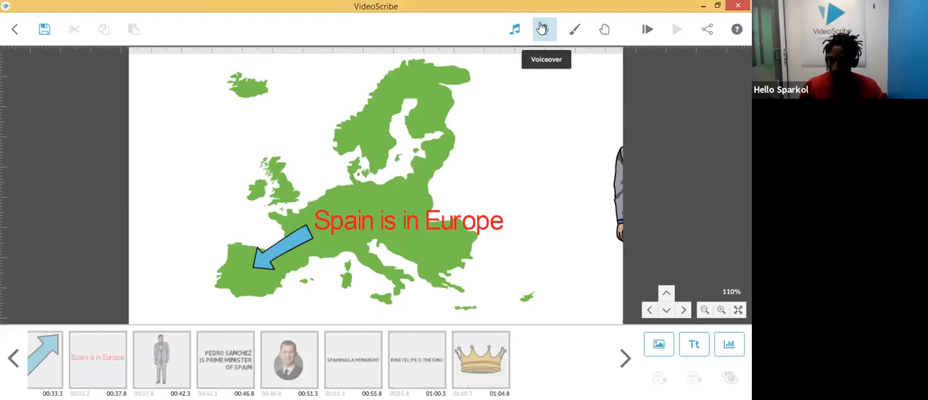
pyautogui.click(515, 29)
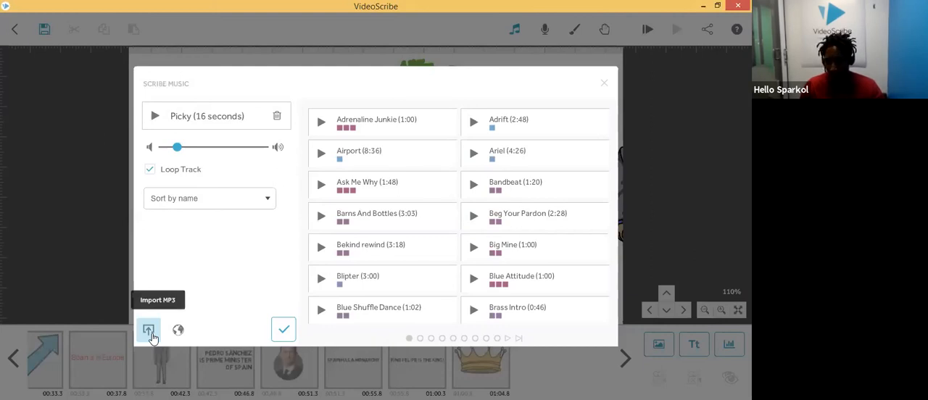
pyautogui.click(283, 330)
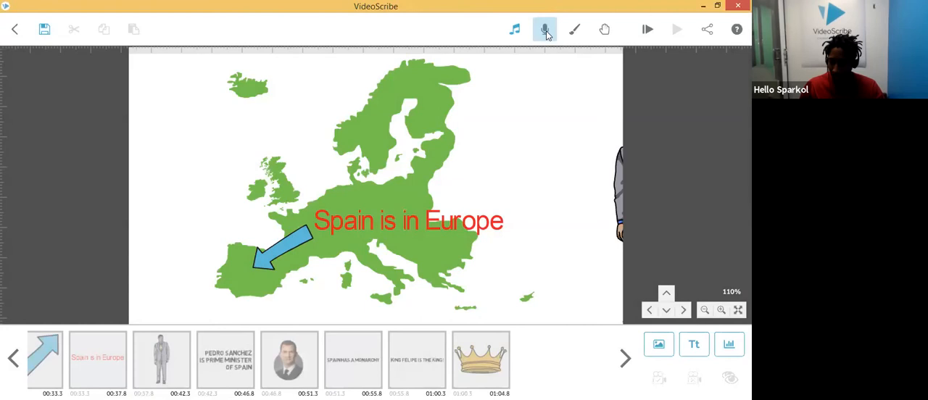
# Step: Open the voiceover recorder and review the microphone options, keeping Microphone (HD Pro Webcam C920)
pyautogui.click(546, 32)
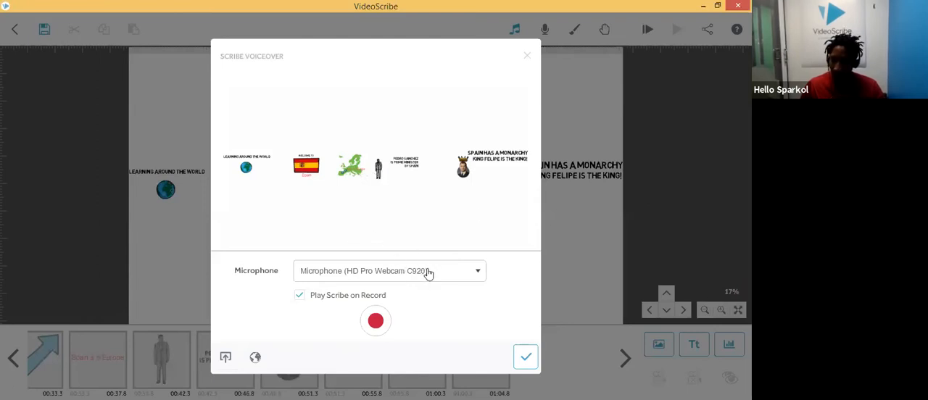
pyautogui.click(458, 274)
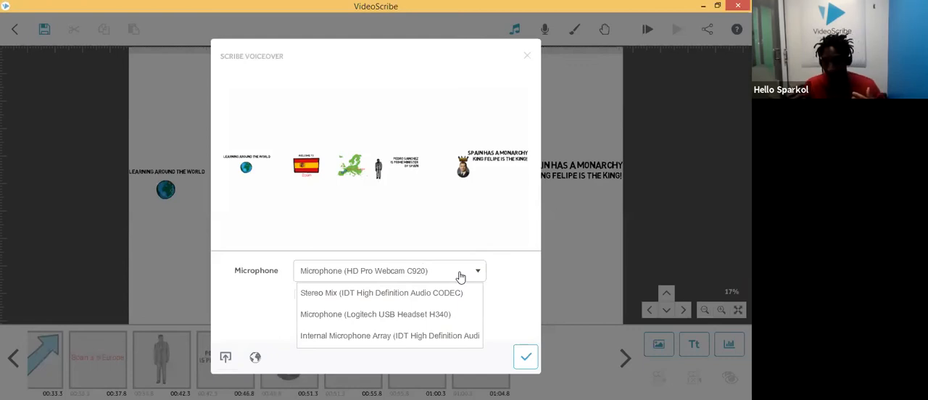
pyautogui.click(459, 274)
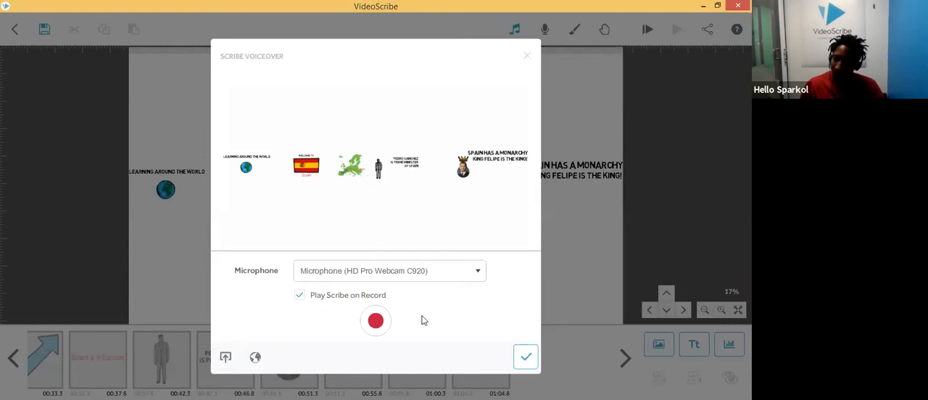
# Step: Try to start a voiceover recording and reopen the voiceover recorder
pyautogui.click(376, 323)
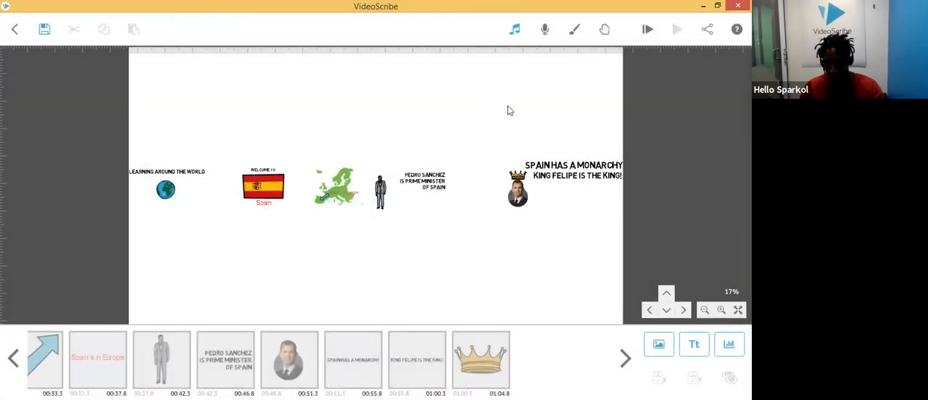
pyautogui.click(546, 29)
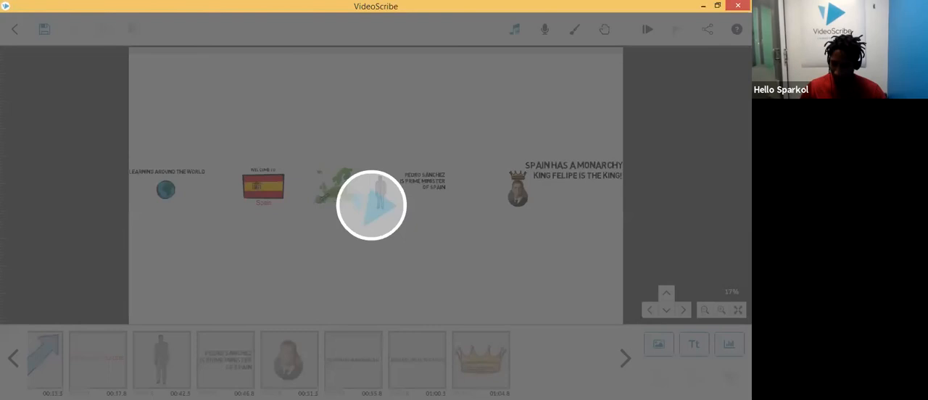
# Step: Close VideoScribe, saving the unsaved scribe under the name spain
pyautogui.click(737, 6)
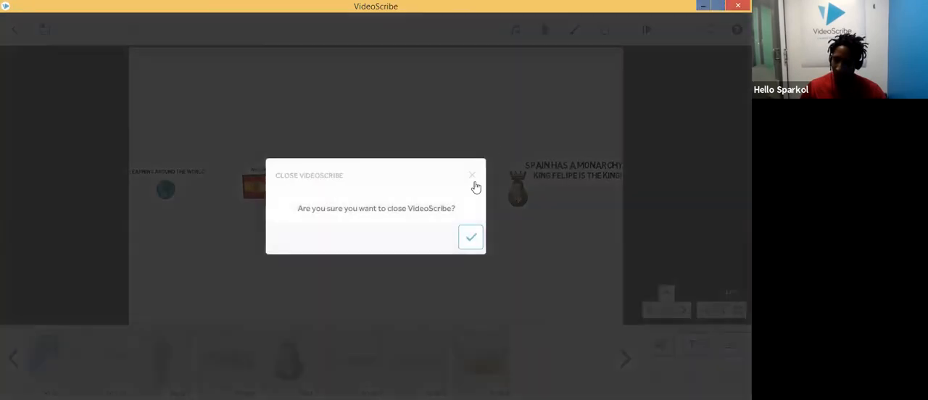
pyautogui.click(469, 237)
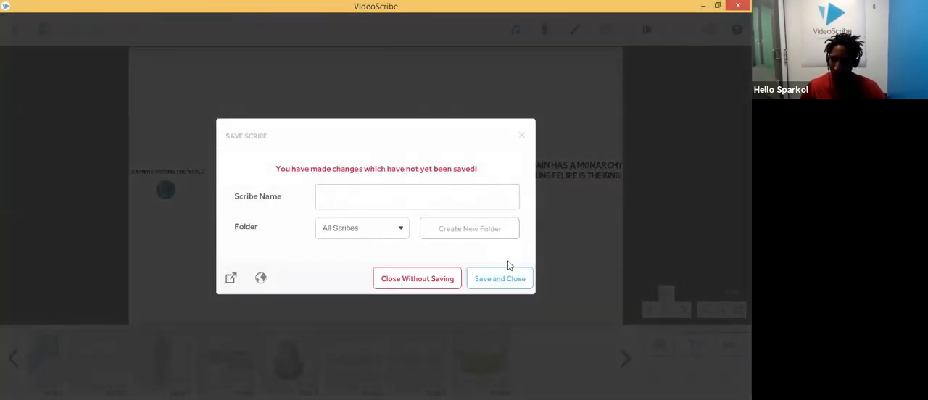
pyautogui.click(420, 199)
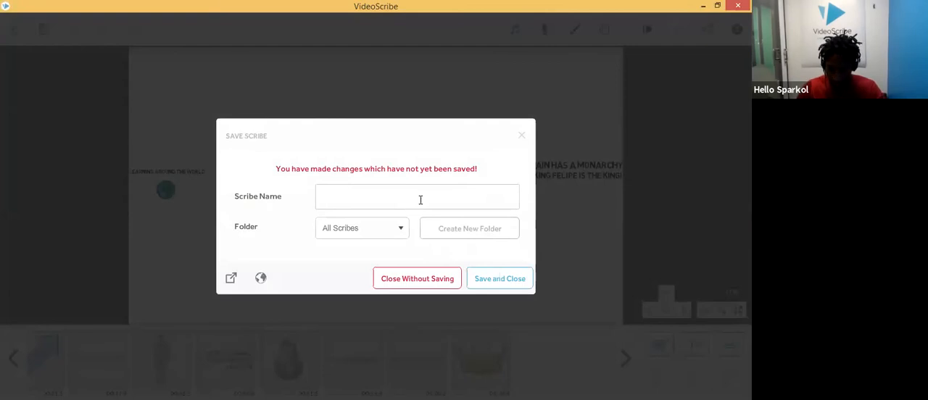
pyautogui.write('spain')
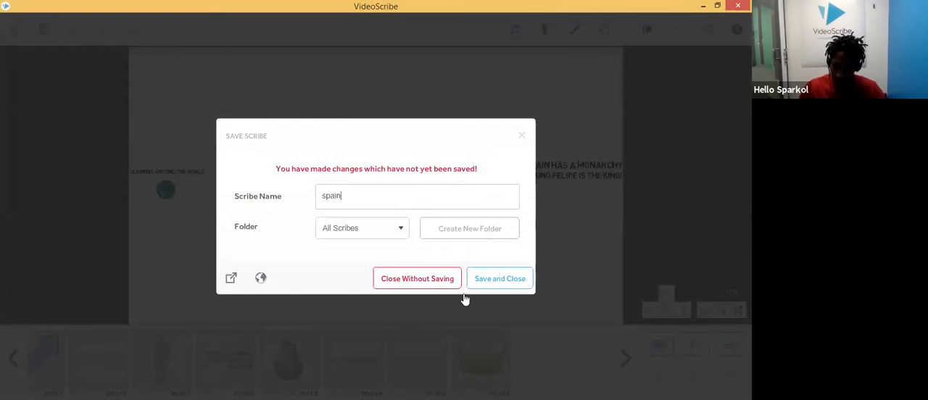
pyautogui.click(497, 282)
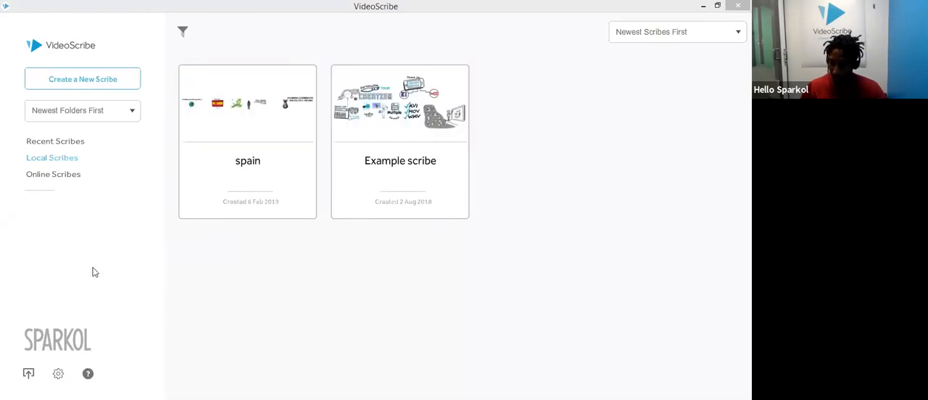
# Step: Set the auto-save timing in user preferences to 2 minutes and close the preferences
pyautogui.click(59, 375)
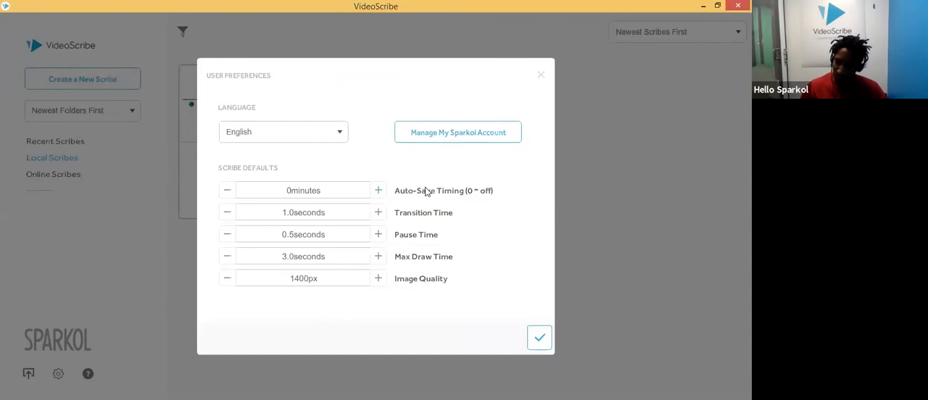
pyautogui.click(378, 191)
pyautogui.click(378, 191)
pyautogui.click(226, 190)
pyautogui.click(227, 191)
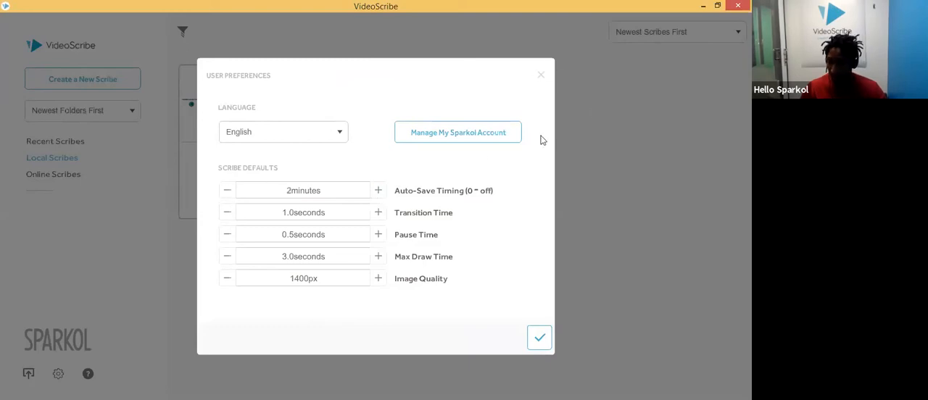
pyautogui.click(543, 79)
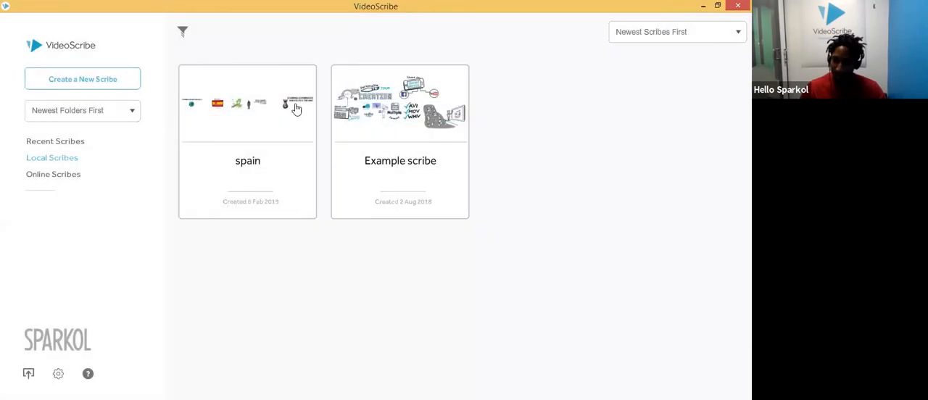
# Step: Reopen the spain scribe and switch the voiceover microphone to Microphone (Logitech USB Headset H340)
pyautogui.click(247, 110)
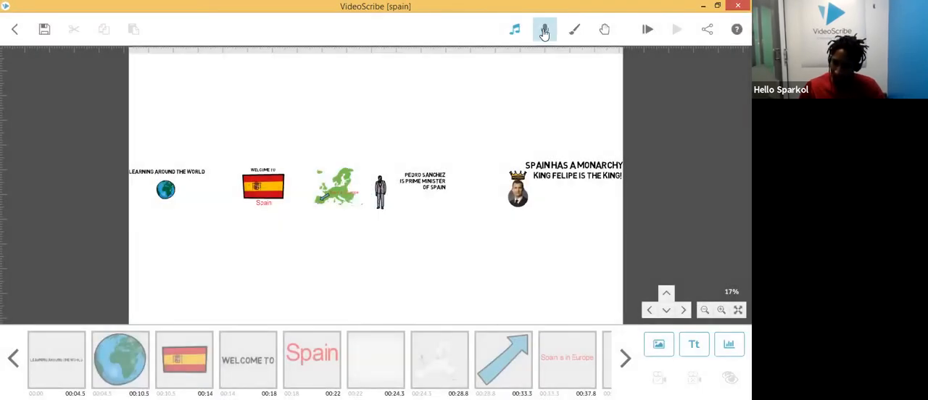
pyautogui.click(544, 33)
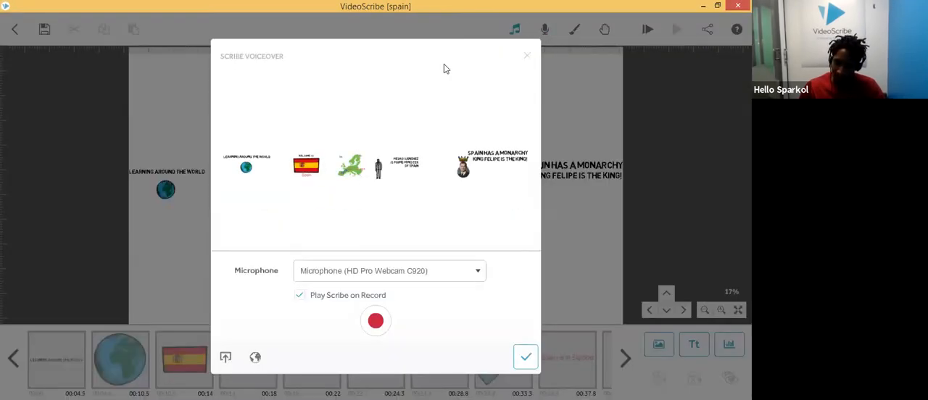
pyautogui.click(455, 275)
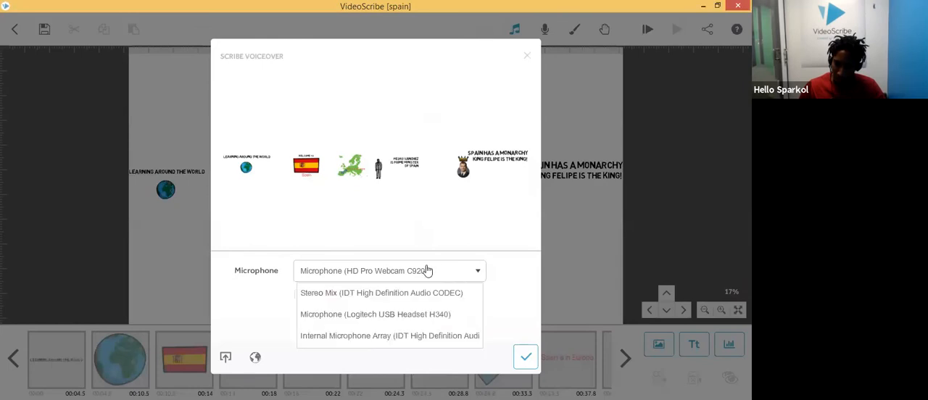
pyautogui.click(405, 317)
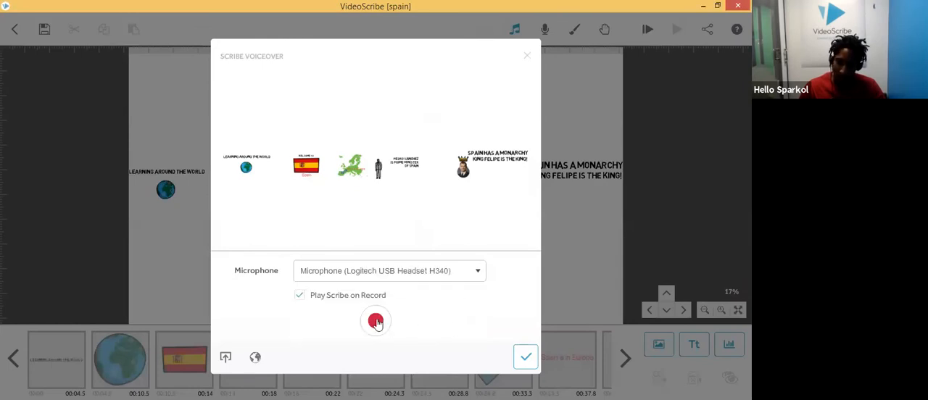
# Step: Record a voiceover while the scribe plays, then stop the recording
pyautogui.click(376, 322)
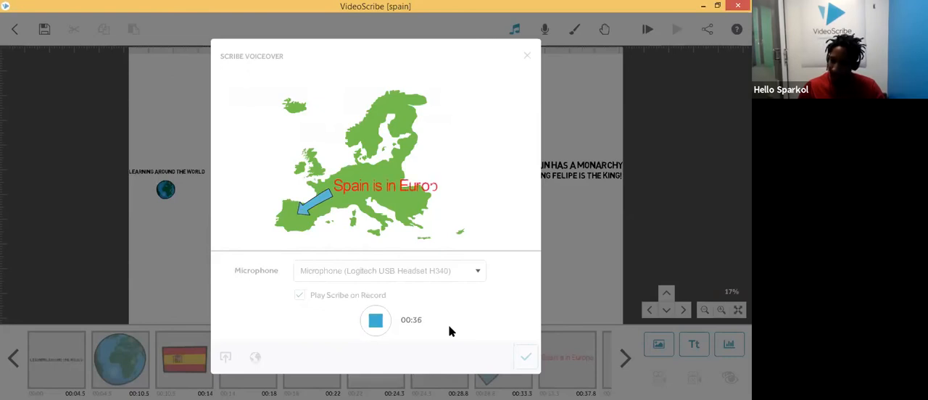
pyautogui.click(375, 322)
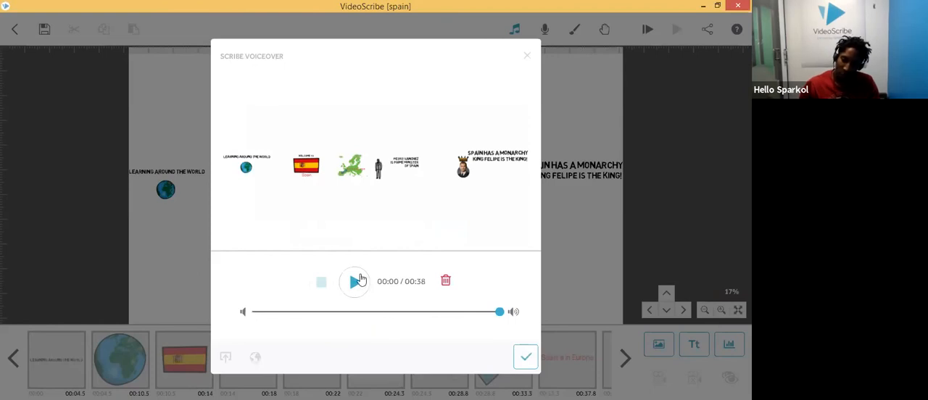
# Step: Lower the voiceover volume to about a quarter and accept the recording
pyautogui.moveTo(472, 315); pyautogui.dragTo(411, 316)
pyautogui.moveTo(316, 313); pyautogui.dragTo(316, 313)
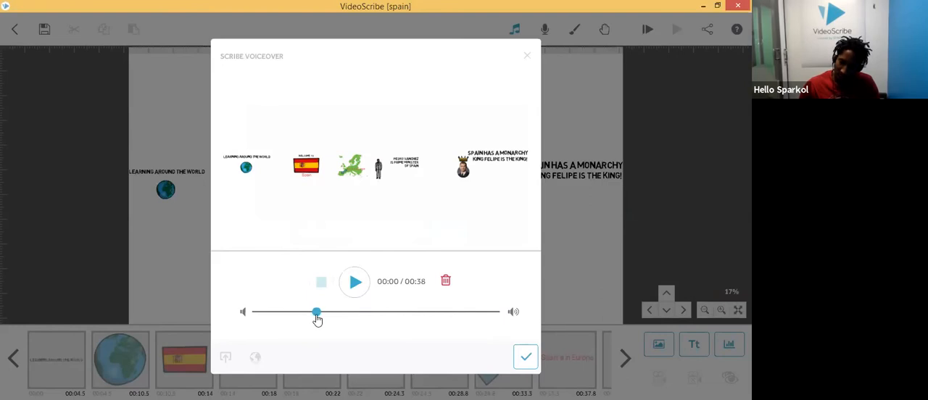
pyautogui.click(526, 358)
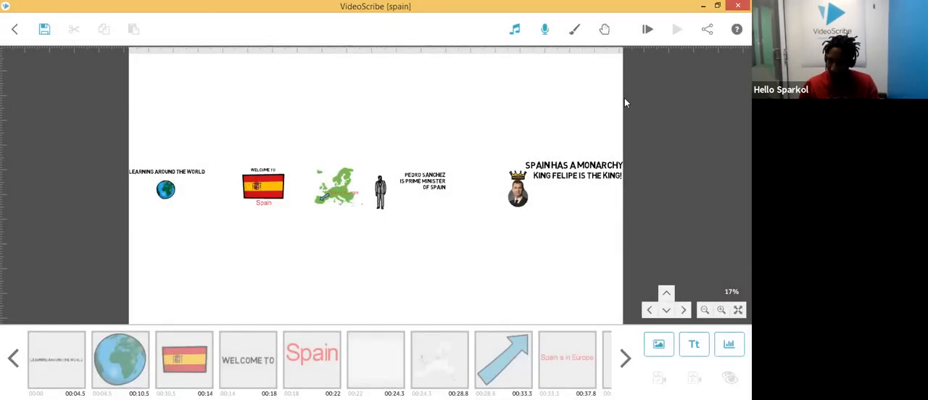
# Step: Preview the scribe with the voiceover and stop playback
pyautogui.click(649, 30)
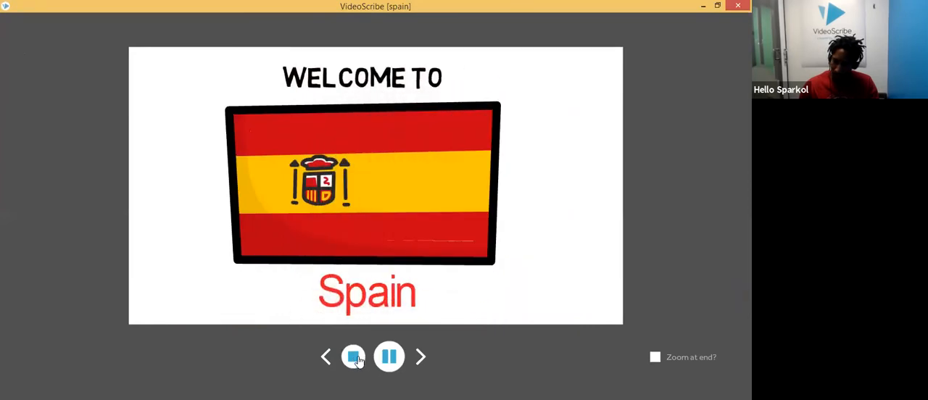
pyautogui.click(354, 358)
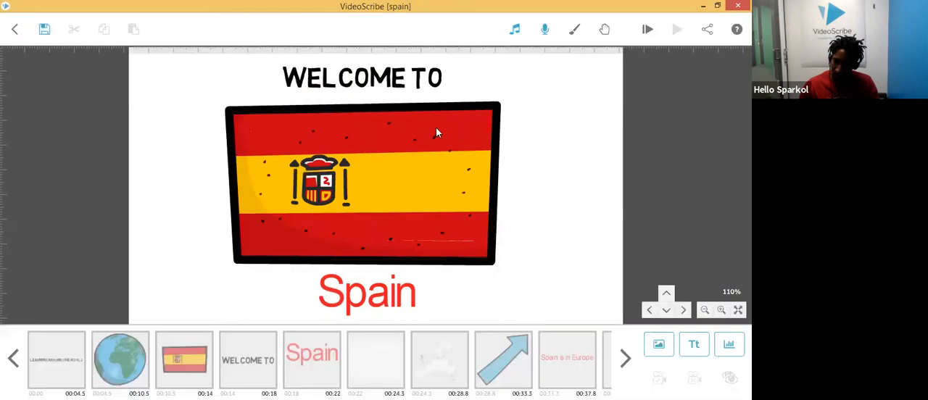
# Step: Examine the camera, pause and transition settings of the Learning Around the World element
pyautogui.click(459, 131)
pyautogui.click(561, 211)
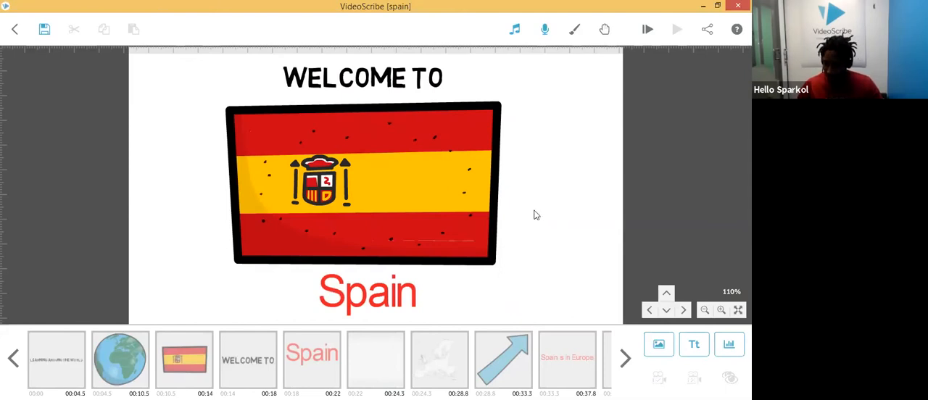
pyautogui.moveTo(528, 203); pyautogui.dragTo(385, 218)
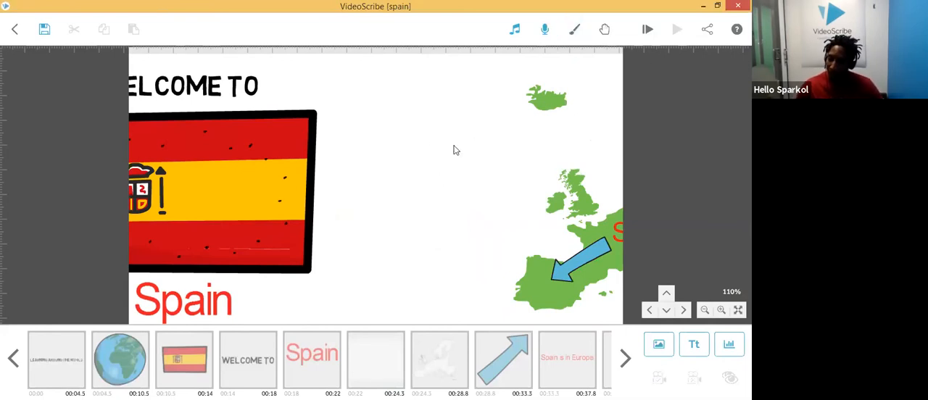
pyautogui.click(70, 362)
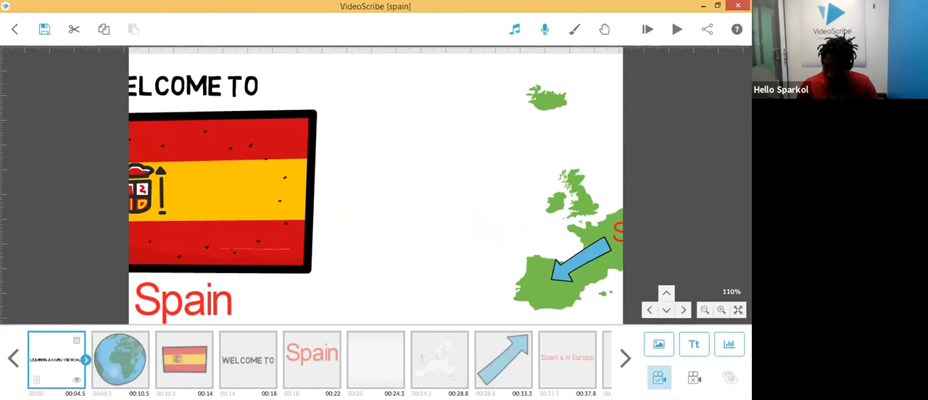
pyautogui.click(86, 361)
pyautogui.click(171, 347)
pyautogui.click(148, 376)
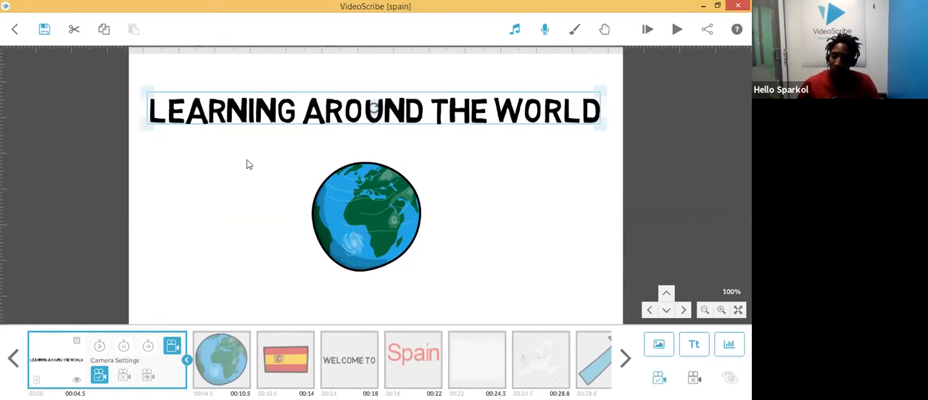
pyautogui.click(100, 348)
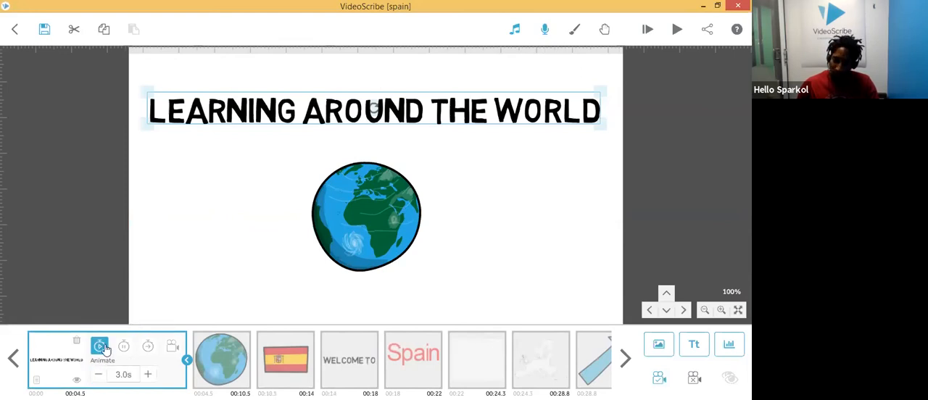
pyautogui.click(148, 348)
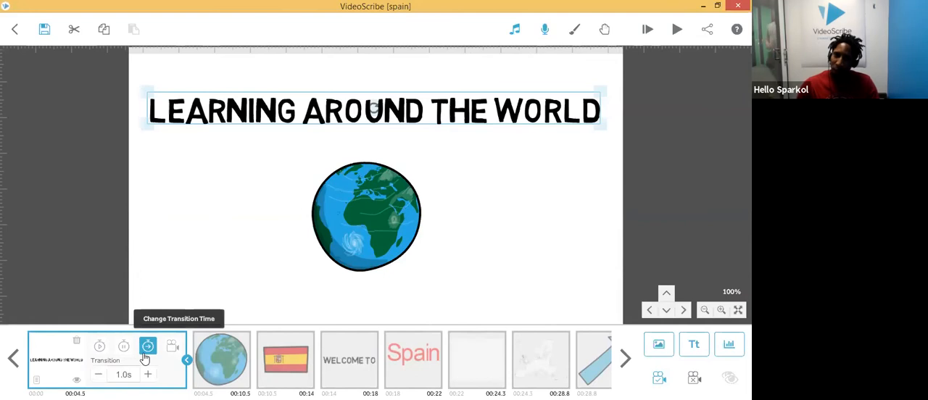
# Step: Play the scribe preview, pause it at the flag and stop it
pyautogui.click(676, 30)
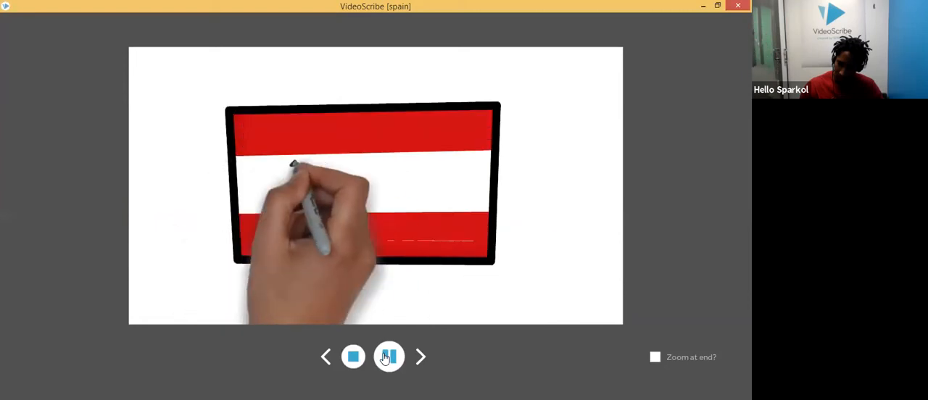
pyautogui.click(388, 357)
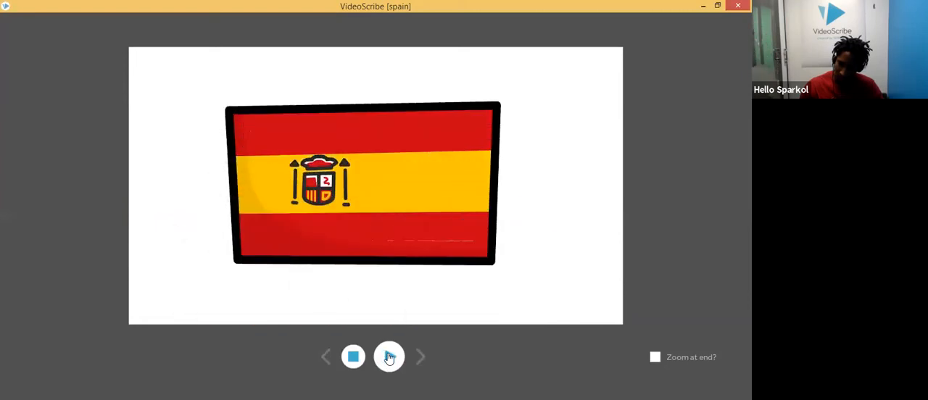
pyautogui.click(352, 357)
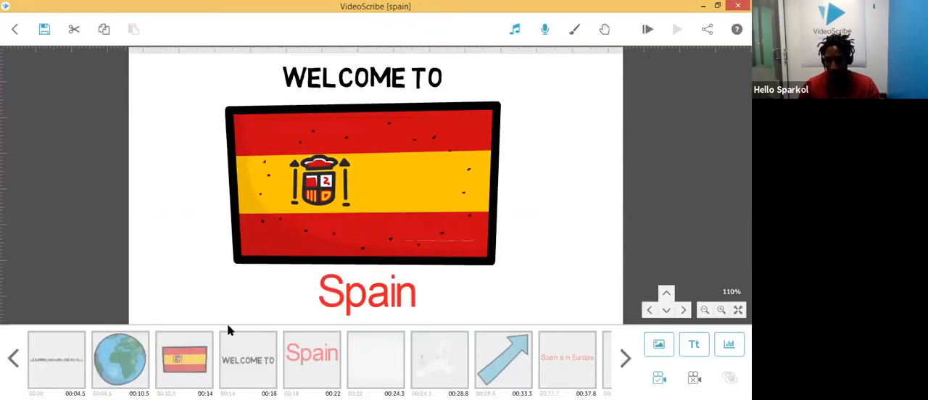
# Step: Set the globe element's animate time to 0.5 s
pyautogui.click(131, 351)
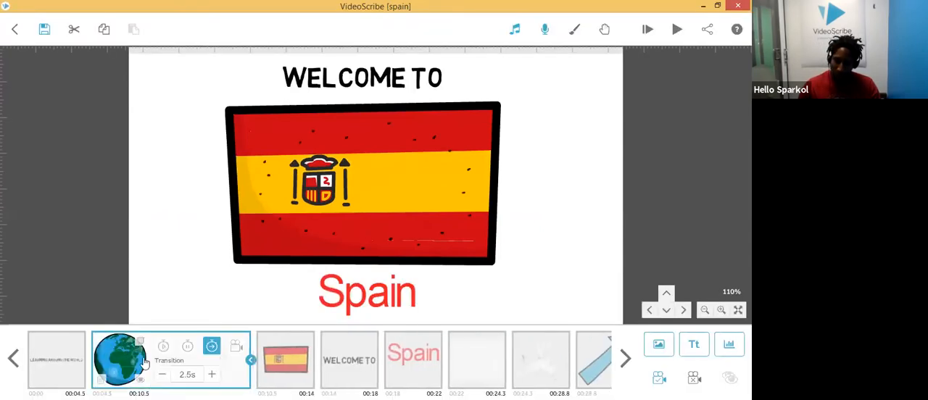
pyautogui.click(171, 351)
pyautogui.click(165, 375)
pyautogui.click(164, 375)
pyautogui.click(165, 376)
pyautogui.click(165, 376)
pyautogui.click(165, 377)
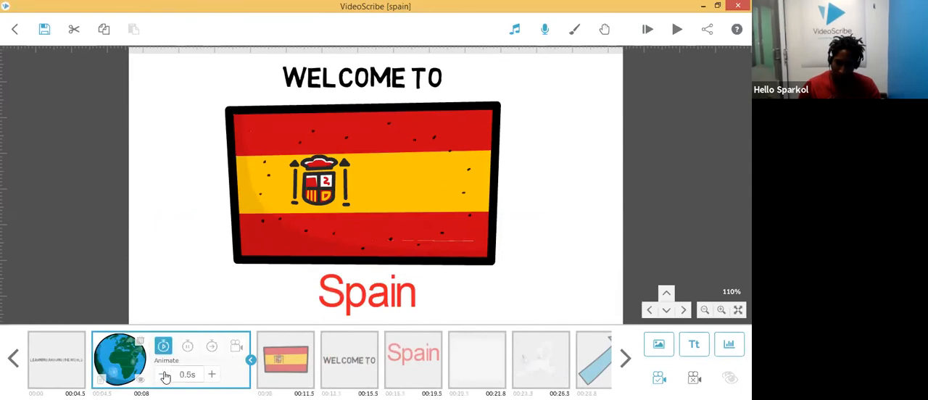
# Step: Set the Spain flag element's animate time to 0.5 s
pyautogui.click(293, 361)
pyautogui.click(228, 376)
pyautogui.click(228, 376)
pyautogui.click(228, 376)
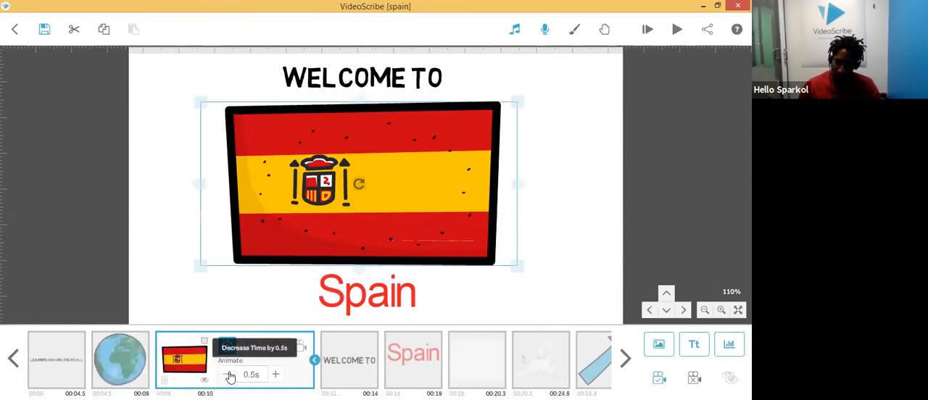
# Step: Check the animate times of the Welcome To, Spain and following elements
pyautogui.click(353, 360)
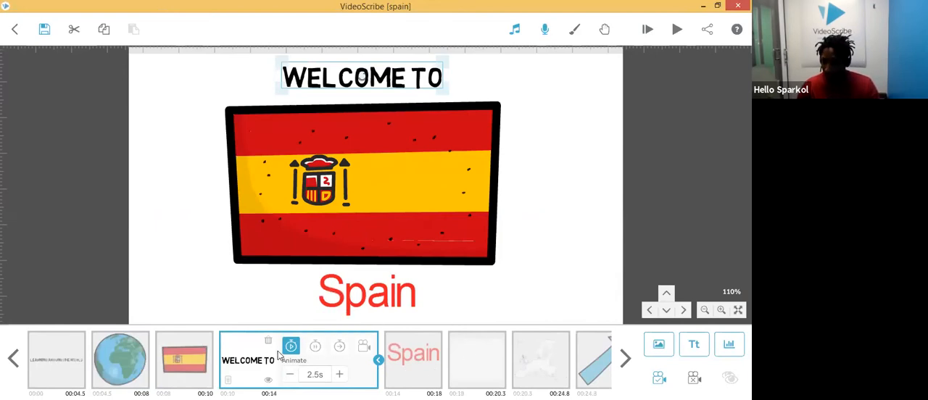
pyautogui.click(404, 370)
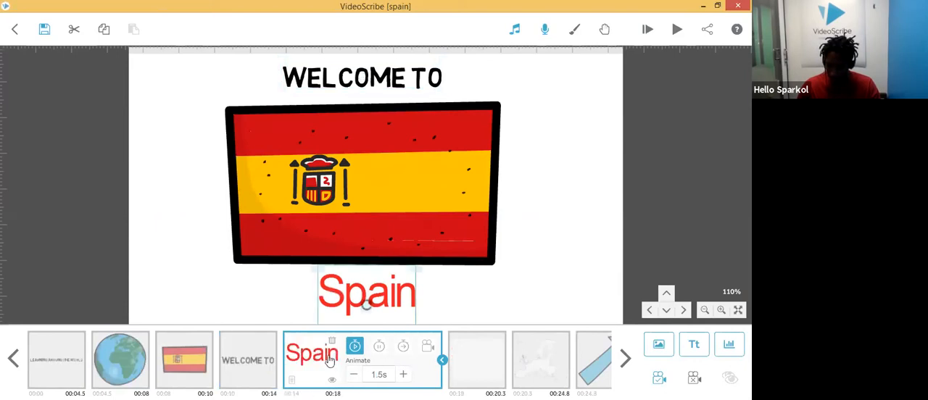
pyautogui.click(476, 358)
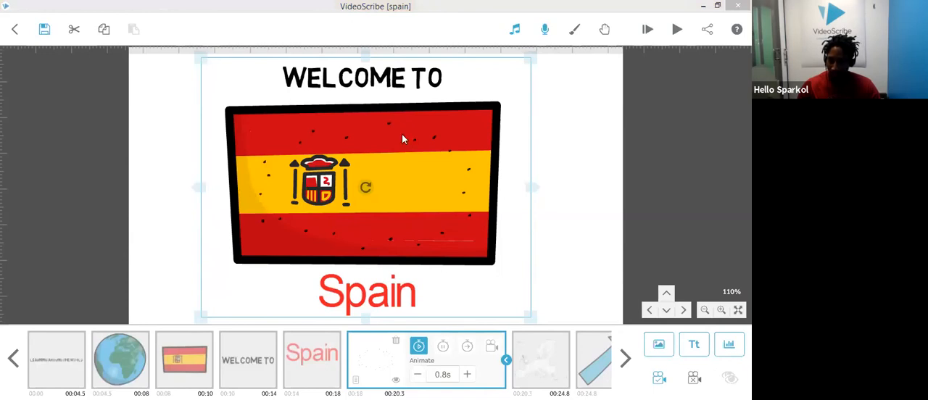
# Step: Add the Pedro Sanchez portrait from the recently used images to the scribe
pyautogui.click(550, 151)
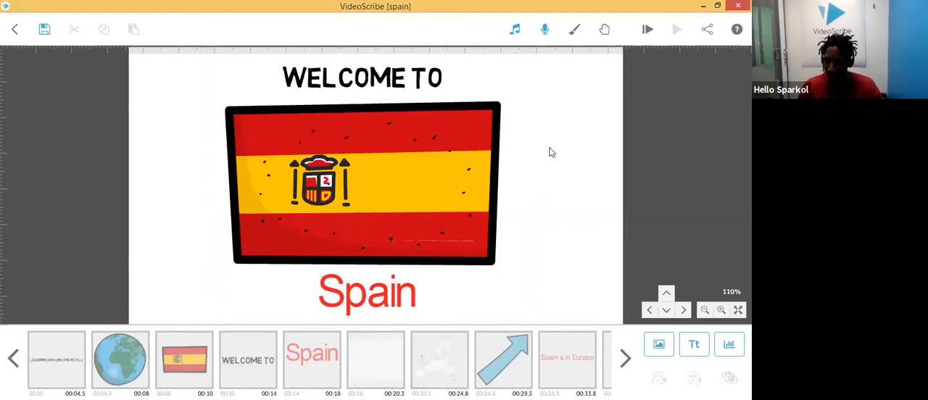
pyautogui.moveTo(592, 153); pyautogui.dragTo(334, 193)
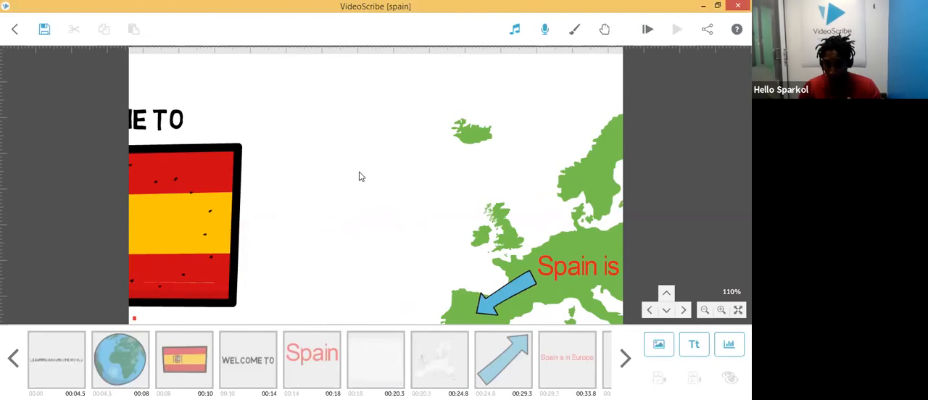
pyautogui.click(662, 349)
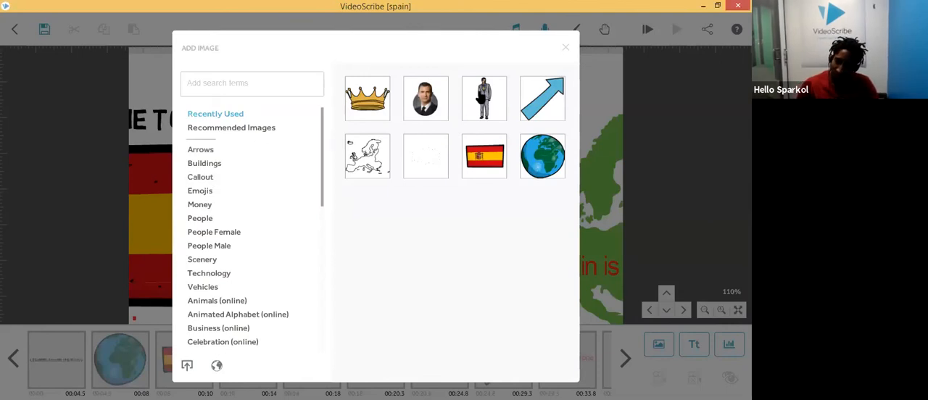
pyautogui.click(428, 105)
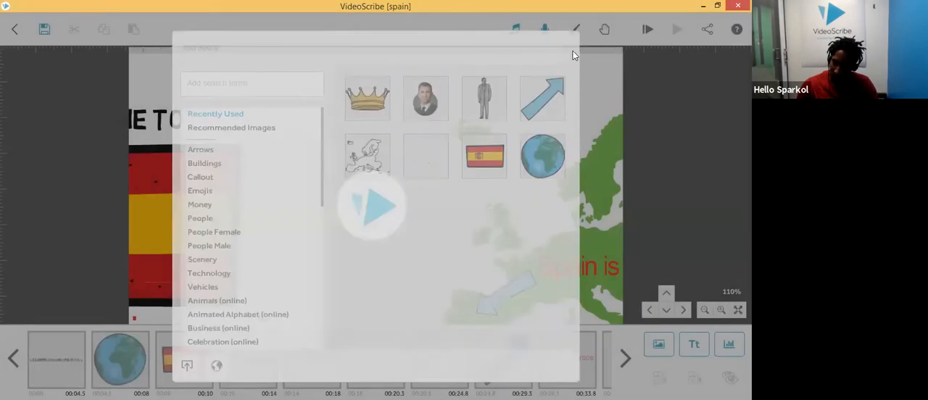
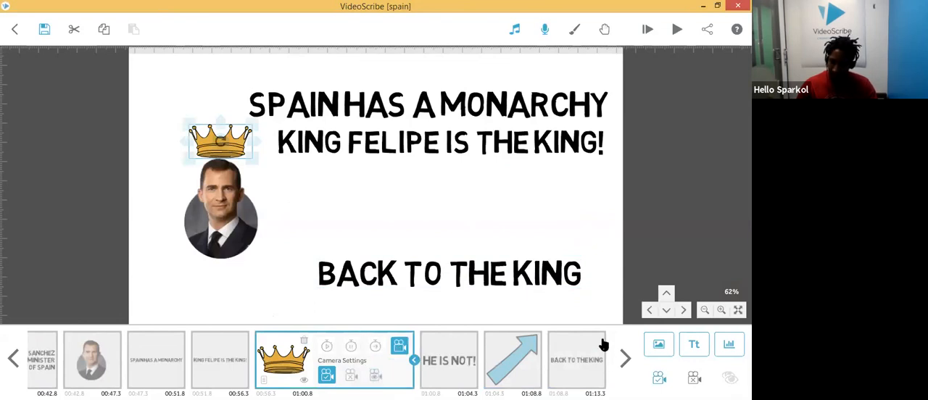
# Step: Set the Back to the King caption's camera to the current view position
pyautogui.click(579, 358)
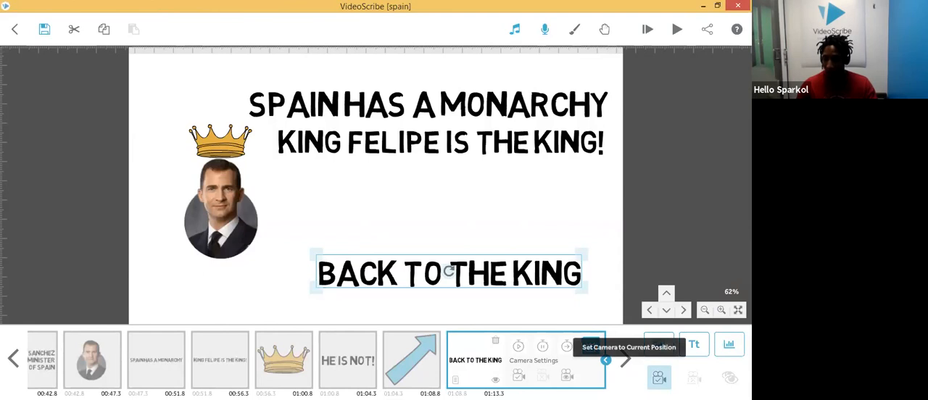
pyautogui.click(658, 378)
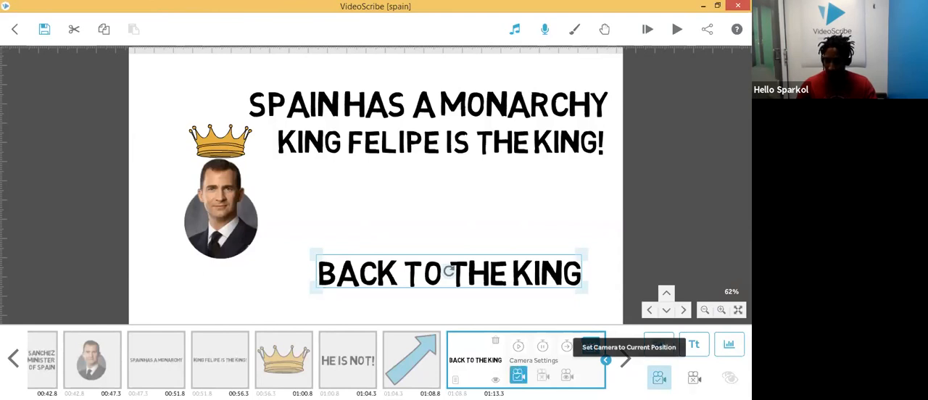
# Step: Play a preview of the scribe and stop the playback
pyautogui.click(304, 370)
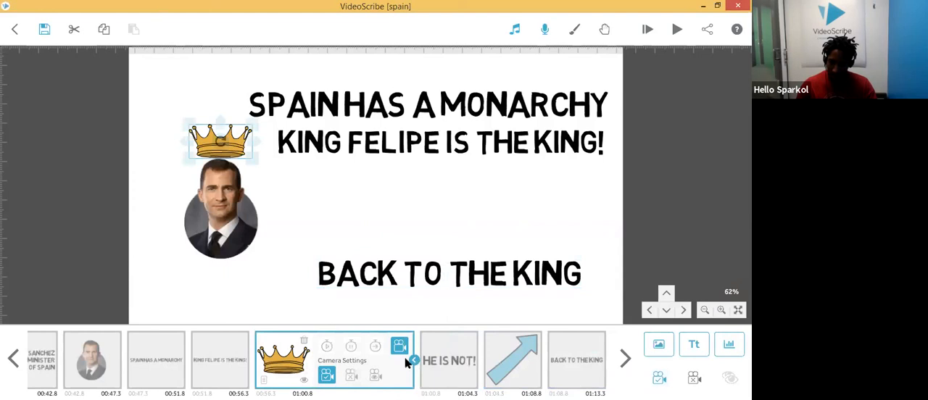
pyautogui.click(676, 30)
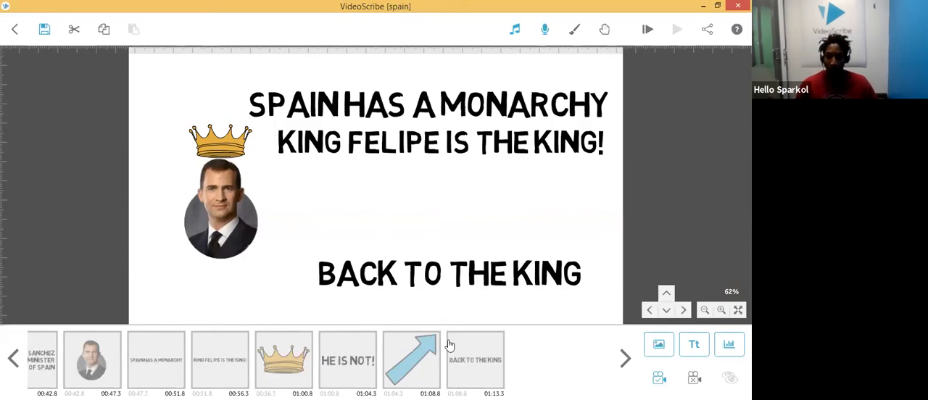
pyautogui.click(431, 271)
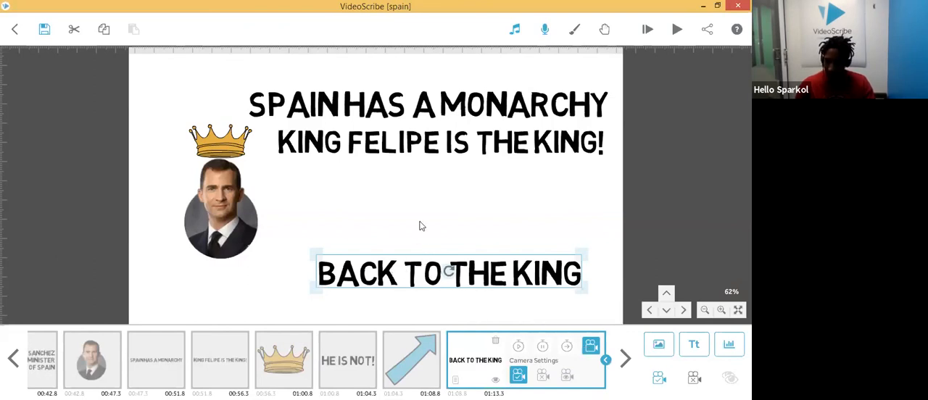
pyautogui.click(460, 181)
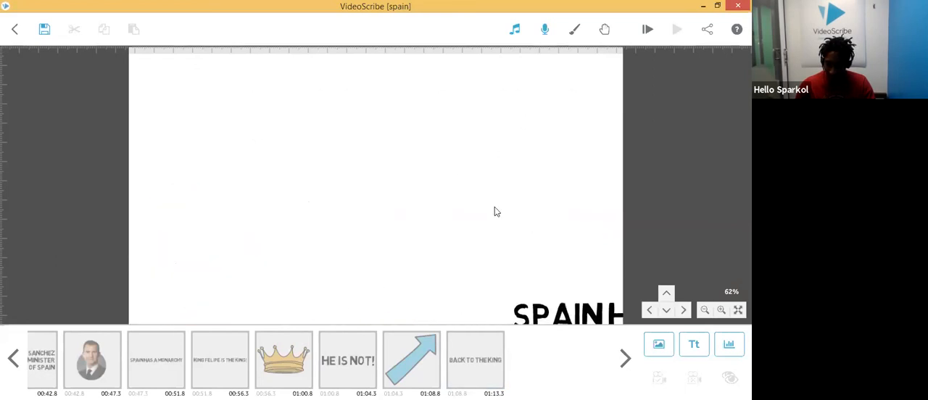
pyautogui.click(477, 381)
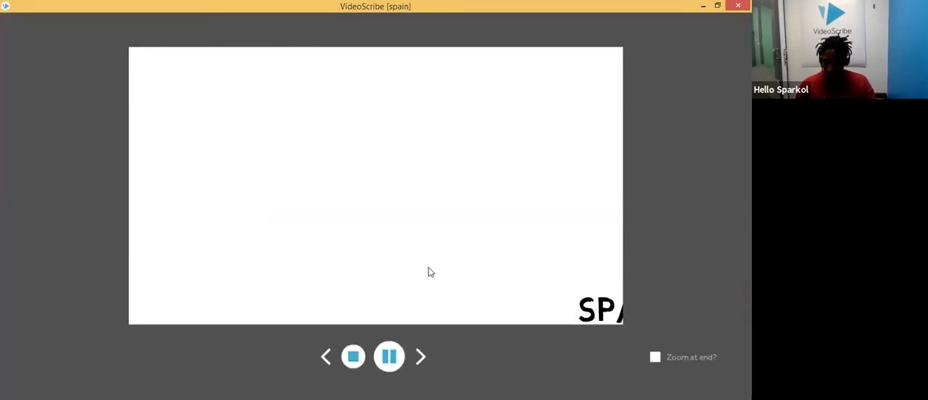
pyautogui.click(353, 356)
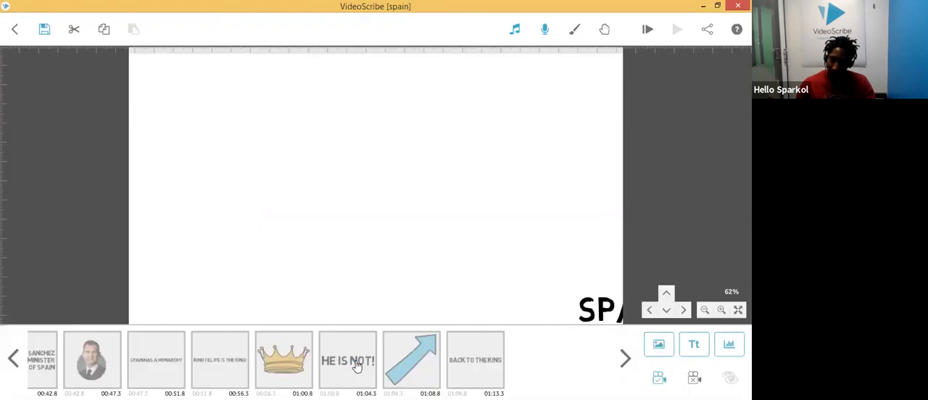
# Step: Fit the whole canvas to the screen, then zoom in and frame the Back to the King caption
pyautogui.moveTo(473, 380)
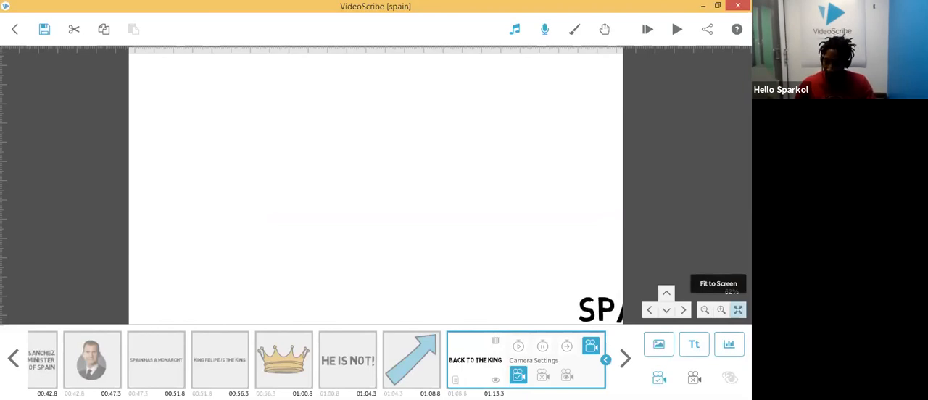
pyautogui.click(737, 309)
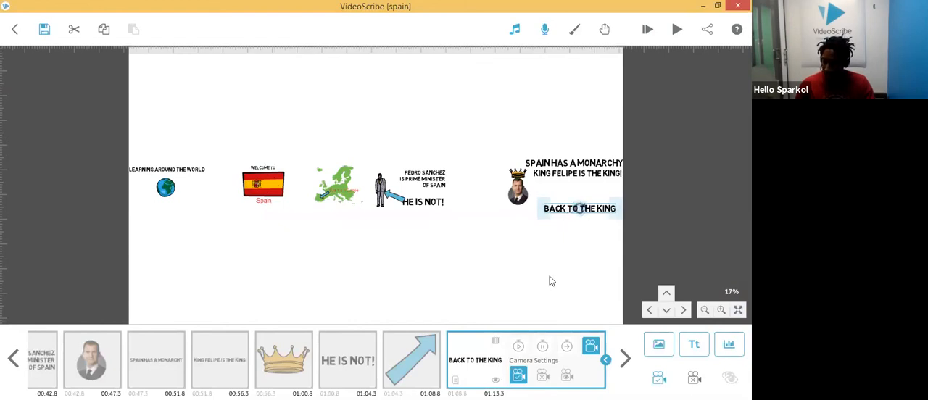
pyautogui.click(580, 245)
pyautogui.scroll(3, 579, 245)
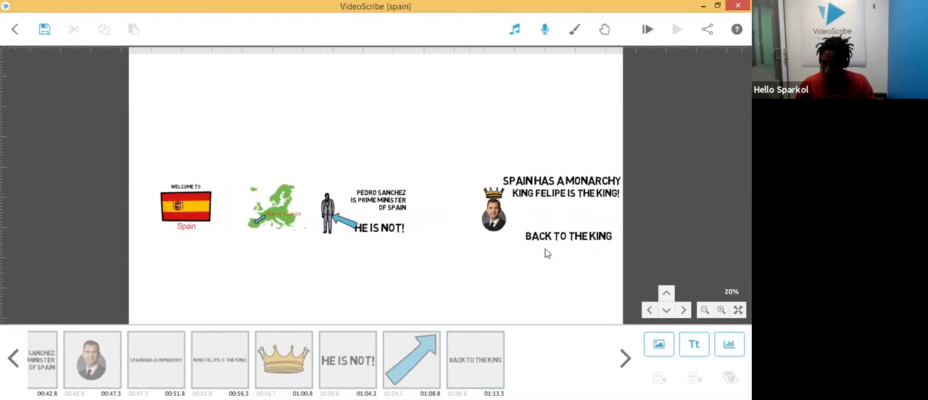
pyautogui.scroll(4, 499, 270)
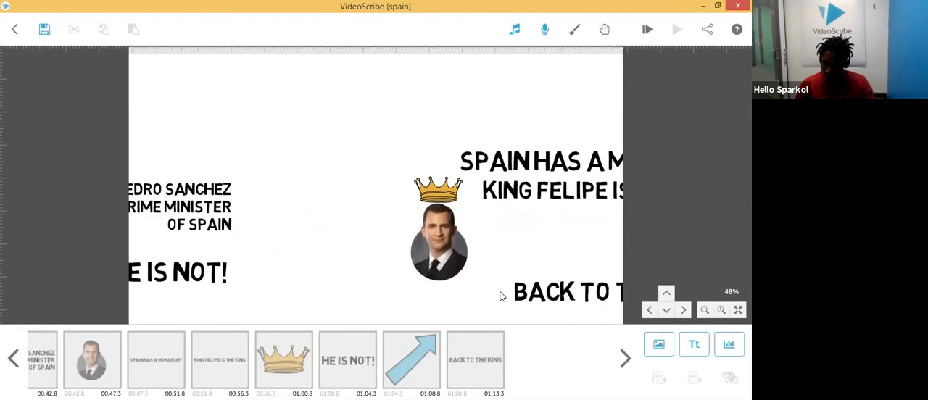
pyautogui.moveTo(576, 296); pyautogui.dragTo(446, 273)
pyautogui.scroll(1, 467, 281)
pyautogui.scroll(5, 456, 283)
pyautogui.moveTo(480, 218); pyautogui.dragTo(440, 142)
pyautogui.moveTo(421, 263); pyautogui.dragTo(453, 275)
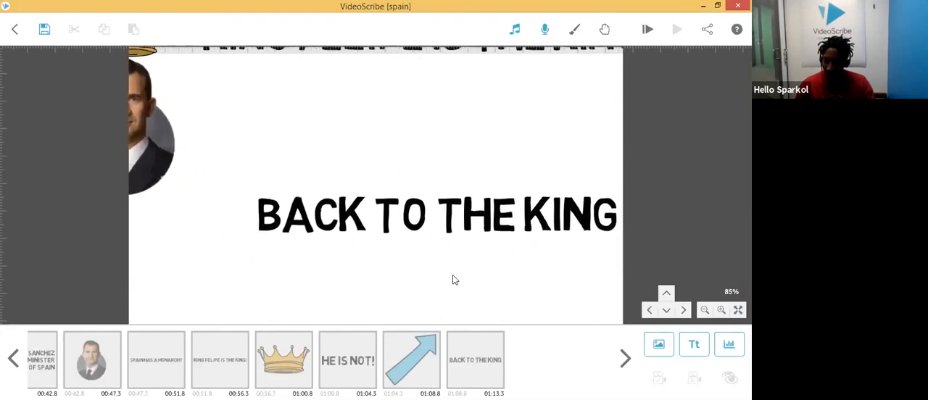
# Step: Check the crown element's camera setting and preview playback starting from the Back to the King caption
pyautogui.click(283, 359)
pyautogui.click(374, 379)
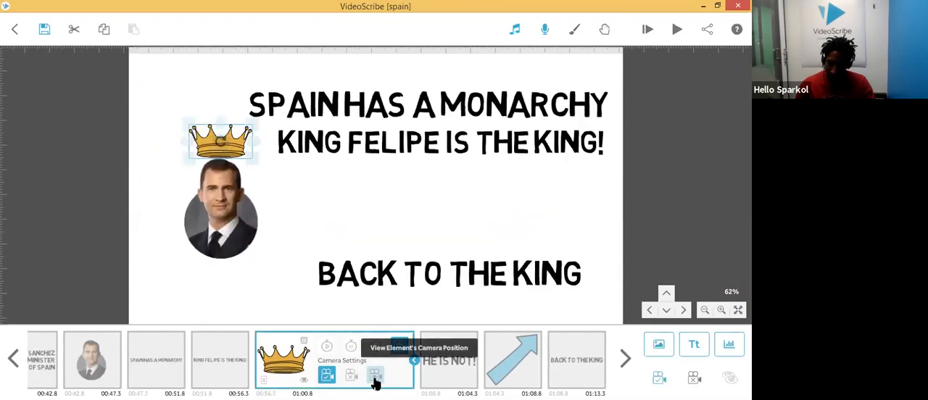
pyautogui.click(578, 370)
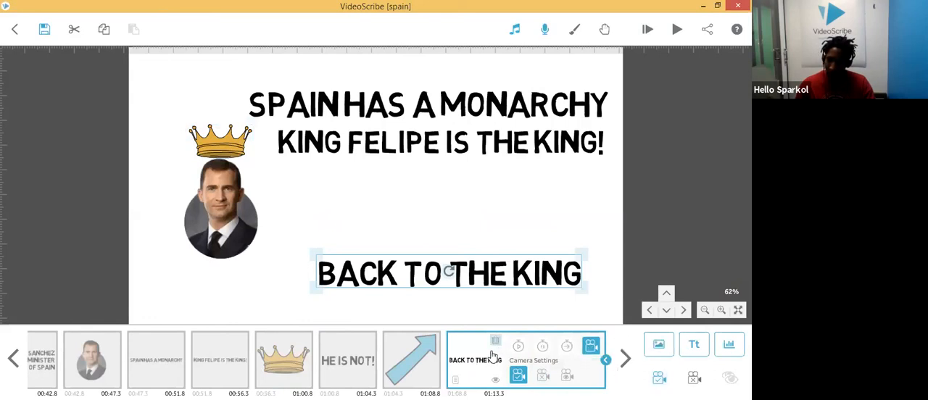
pyautogui.click(647, 29)
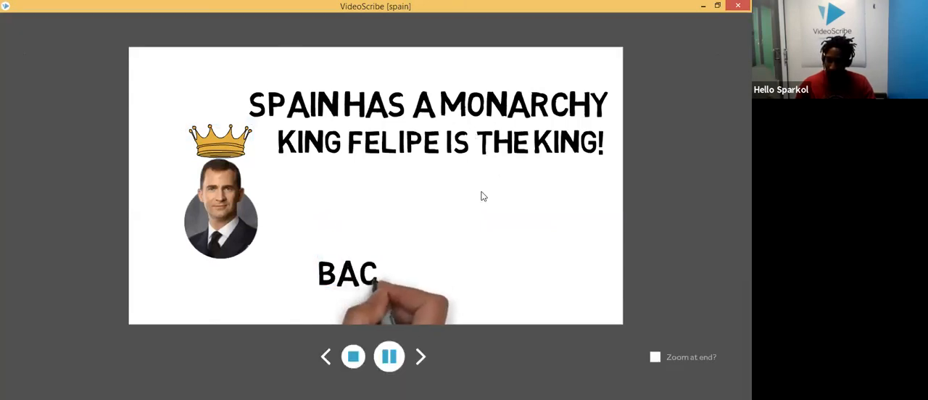